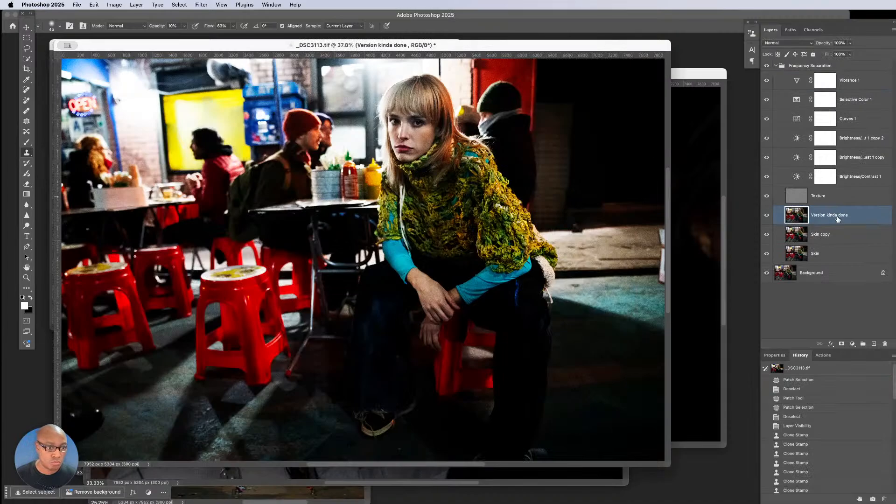
Step: Move the "Version kinda done" layer below the Skin layer, directly above Background, and hide it
drag(839, 220, 836, 260)
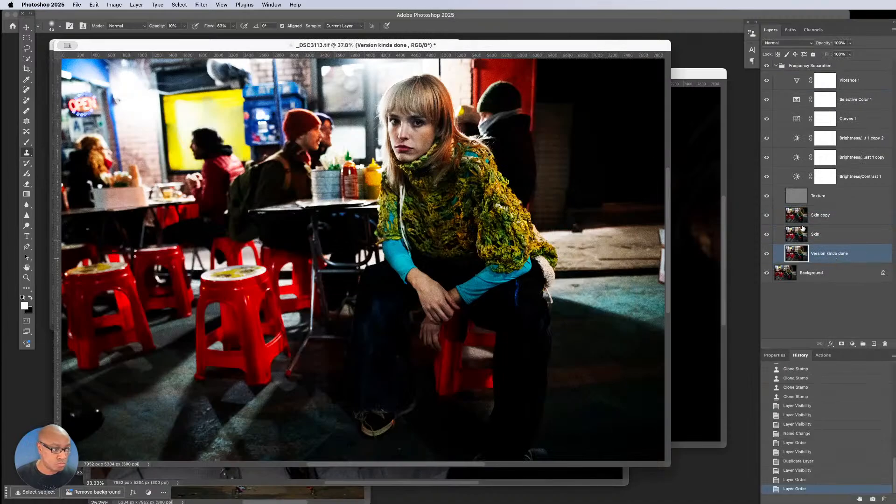
click(767, 253)
Step: Compare the photo with and without the Skin copy layer
click(766, 216)
click(766, 215)
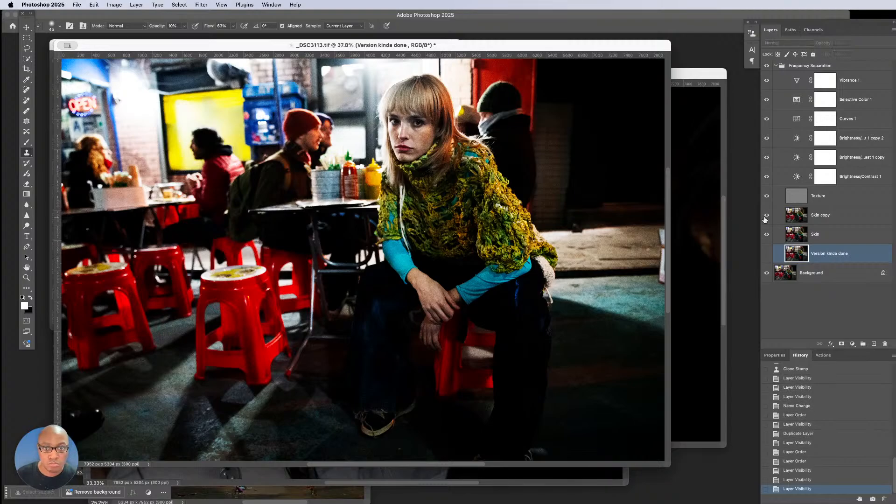
click(766, 216)
click(765, 218)
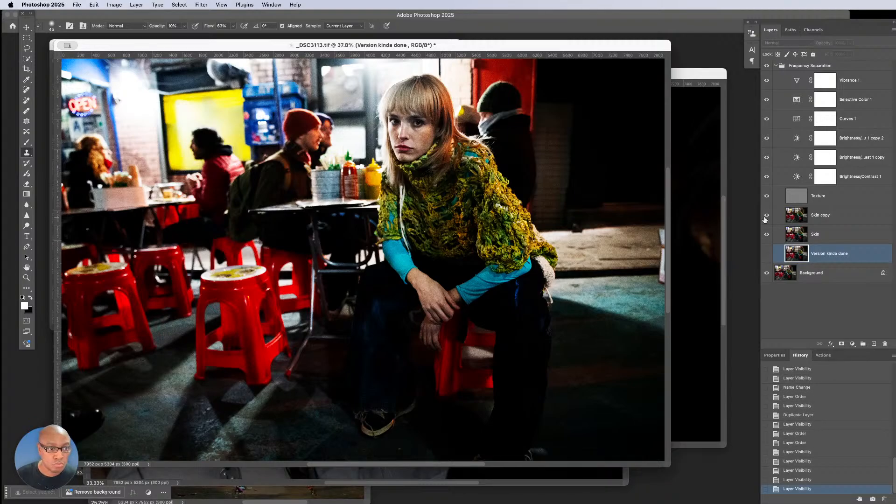
click(766, 217)
click(765, 218)
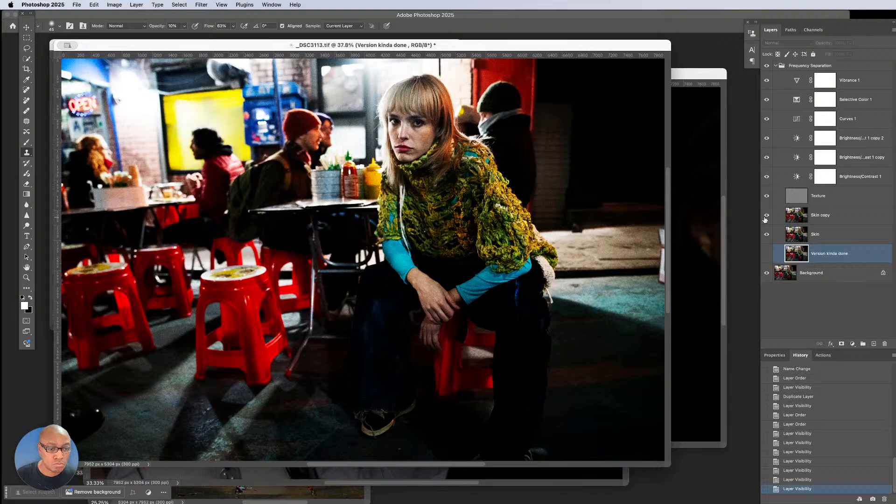
Step: Make the Skin copy layer active and hide the Texture layer above it
click(818, 219)
click(766, 200)
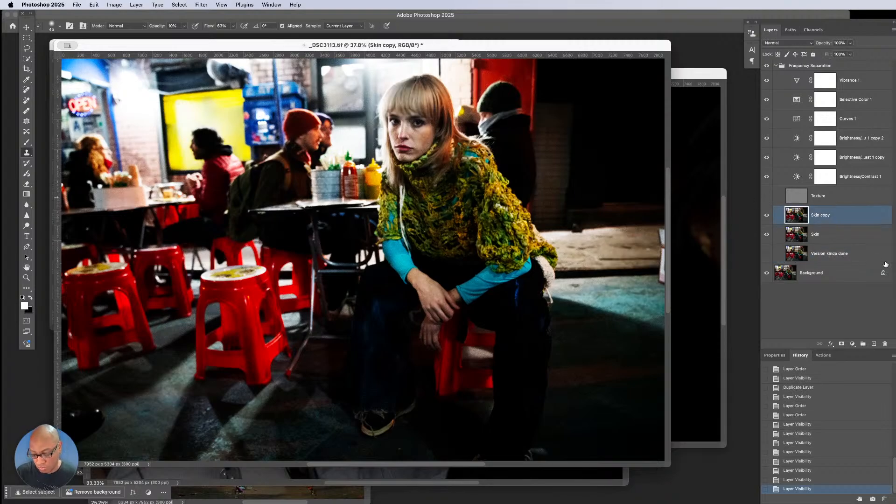
Step: Patch the small uneven area on the woman's upper left cheek, just below the eye, and deselect
key(super+1)
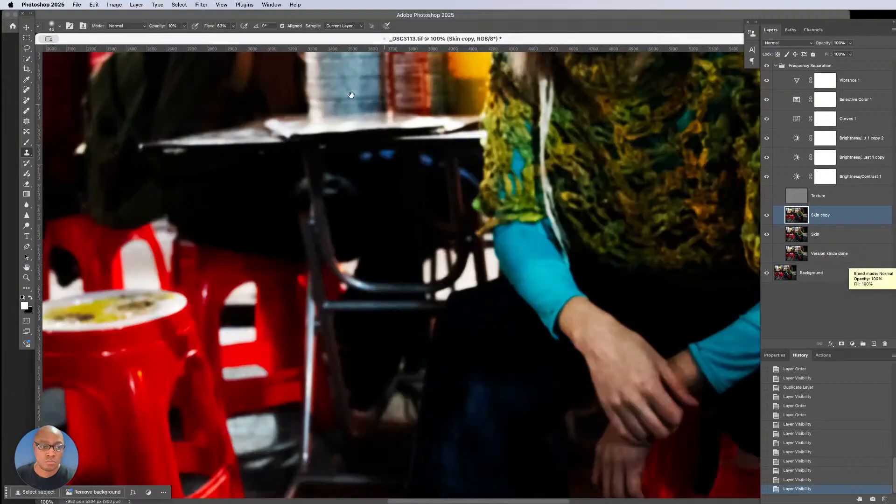
drag(351, 95, 587, 199)
drag(531, 208, 530, 239)
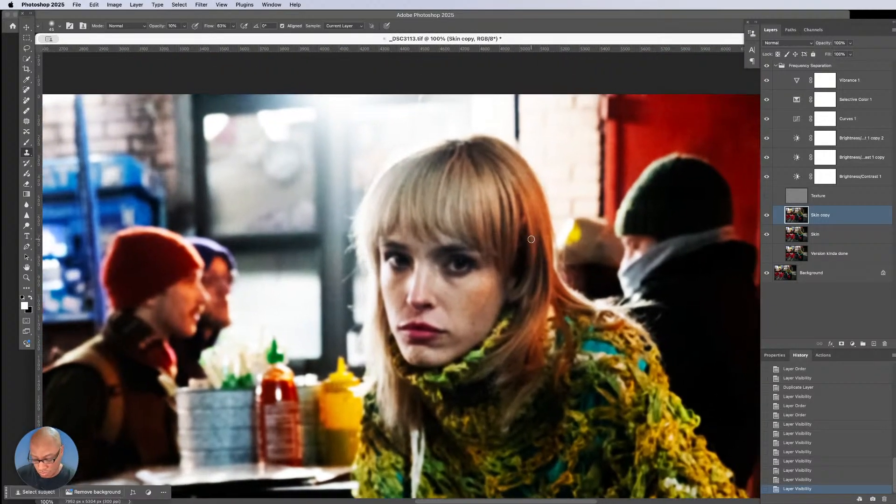
key(super+equal)
key(super+equal)
key(super+equal)
key(super+minus)
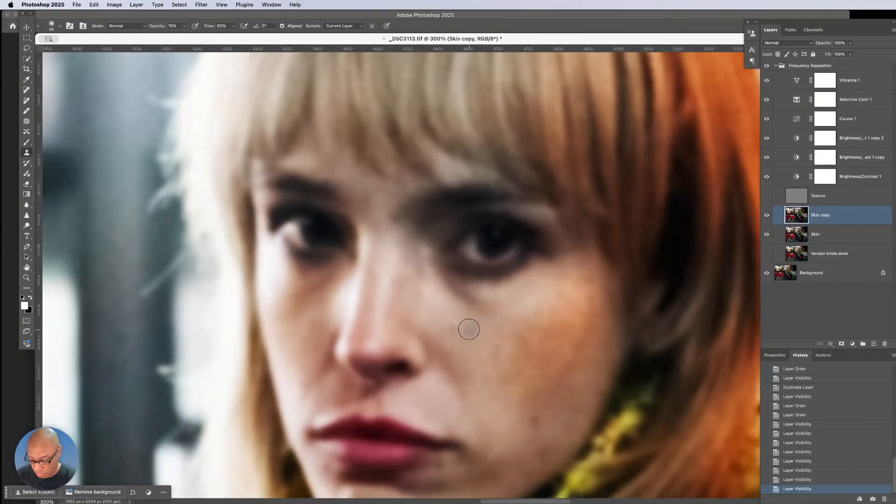
key(j)
mouse_move(454, 324)
mouse_down()
mouse_move(440, 324)
mouse_move(471, 344)
mouse_up()
key(super+d)
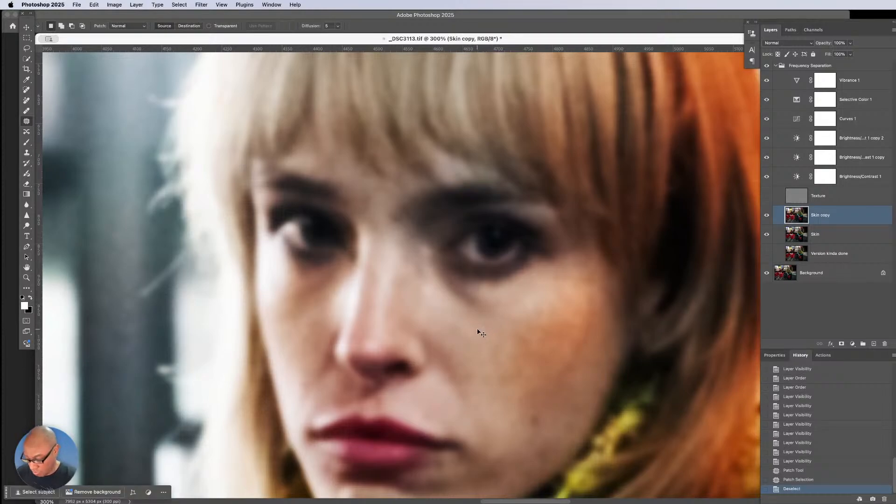
Step: Lighten the shadow under the woman's left eye with Clone Stamp dabs running from the cheek toward the inner corner
key(s)
click(479, 313)
click(478, 308)
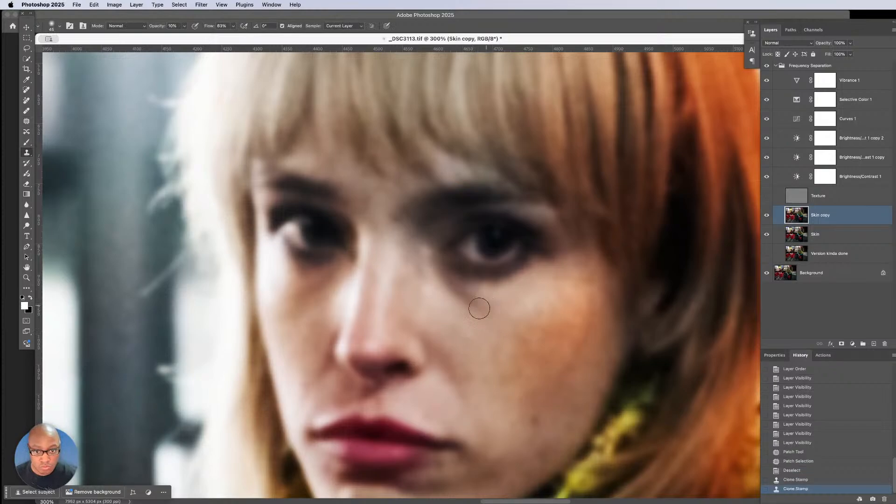
click(475, 307)
click(472, 306)
click(467, 302)
click(463, 299)
click(458, 297)
click(452, 294)
click(447, 288)
click(442, 283)
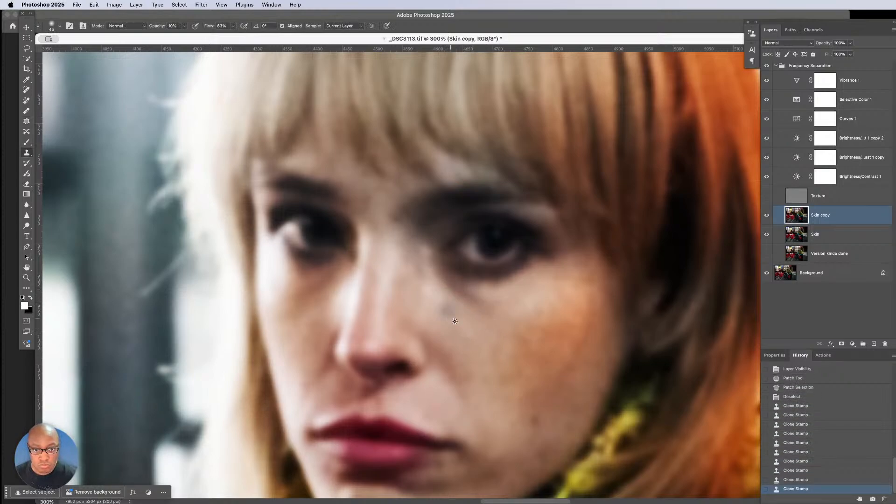
Step: Sample clean skin from the upper left cheek and clone it along the under-eye shadow
alt+click(476, 327)
click(491, 309)
click(484, 305)
click(476, 305)
click(464, 294)
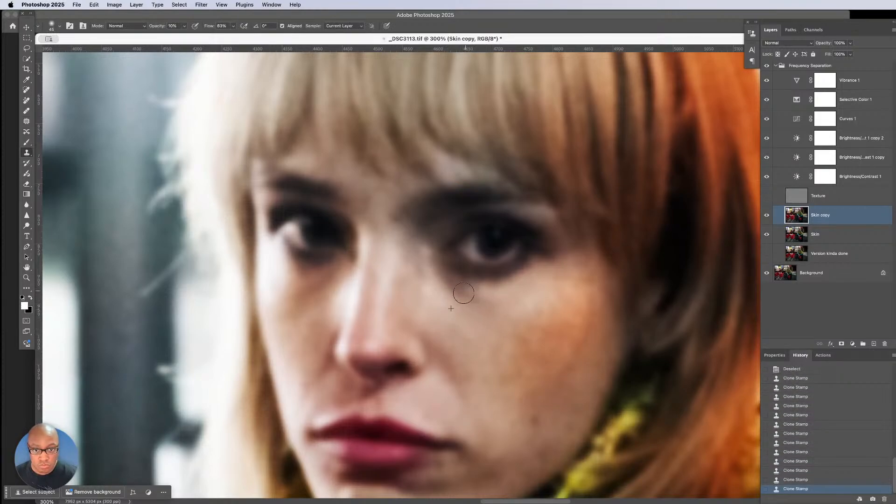
click(457, 291)
Step: Resample nearby cheek skin several times and blend the remaining crease beneath the left eye with cloned dabs
alt+click(467, 320)
click(486, 305)
click(483, 301)
alt+click(472, 317)
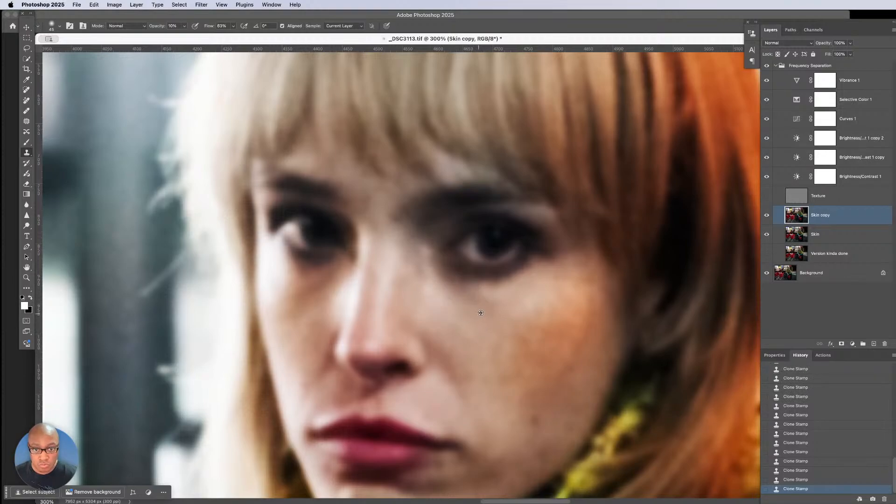
alt+click(470, 311)
click(454, 297)
click(476, 292)
click(460, 303)
alt+click(468, 309)
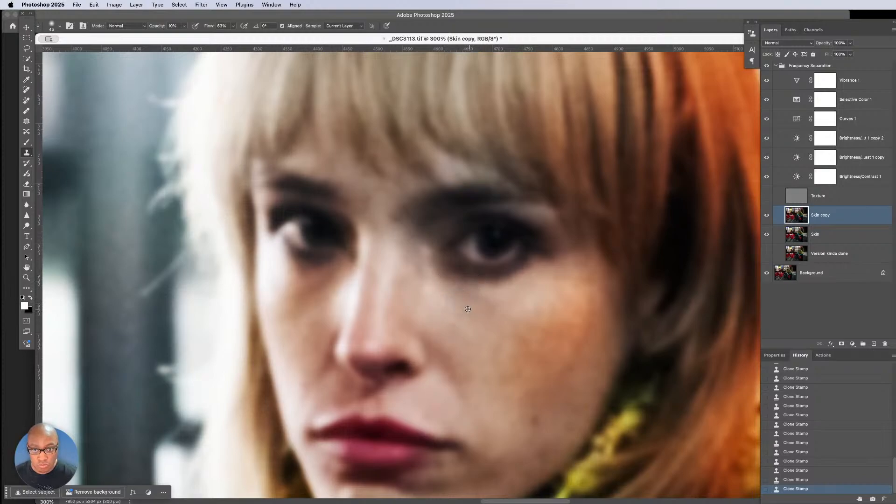
Step: Clone sampled skin from beside the nose across the area below the left eye to even its tone
alt+click(451, 311)
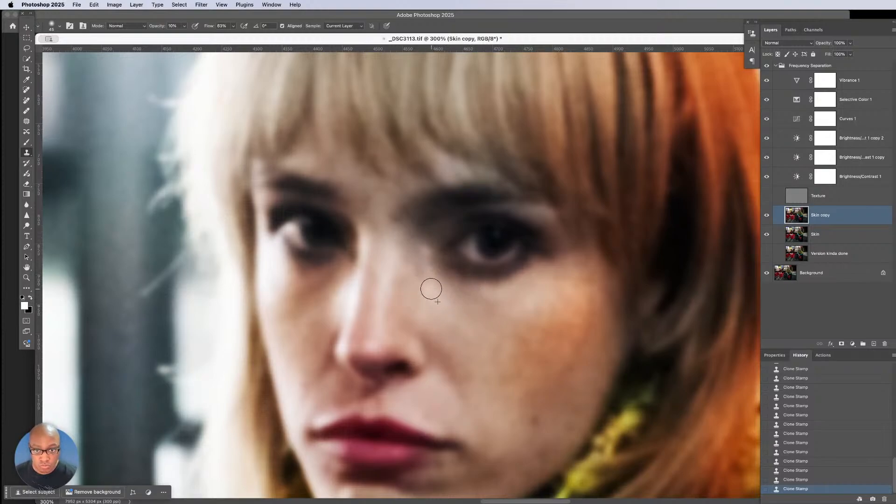
click(431, 289)
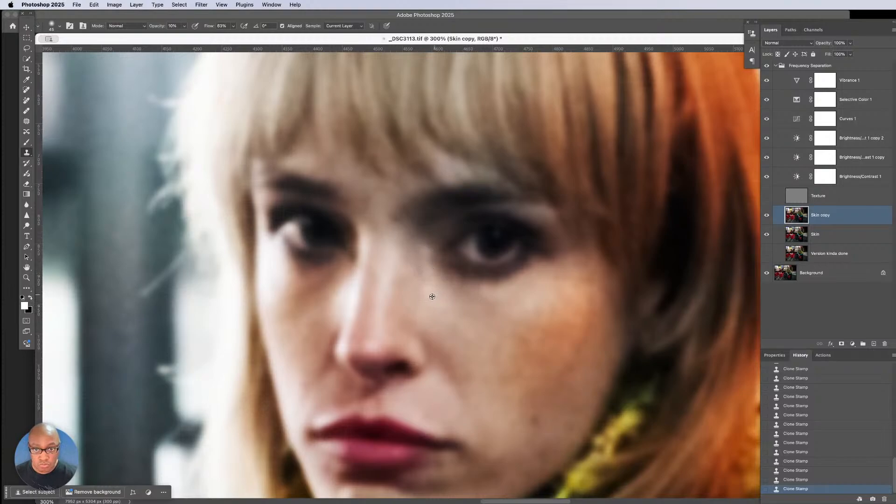
alt+click(432, 296)
mouse_move(421, 279)
mouse_down()
mouse_move(420, 261)
mouse_move(437, 291)
mouse_move(417, 285)
mouse_move(422, 291)
mouse_move(432, 286)
mouse_move(413, 265)
mouse_move(453, 292)
mouse_move(483, 298)
mouse_move(482, 307)
mouse_move(503, 287)
mouse_move(524, 297)
mouse_up()
alt+click(440, 295)
alt+click(466, 306)
Step: Enlarge the Clone Stamp brush slightly and smooth the orange tones of the outer left cheek with sampled skin
key(bracketright)
key(bracketright)
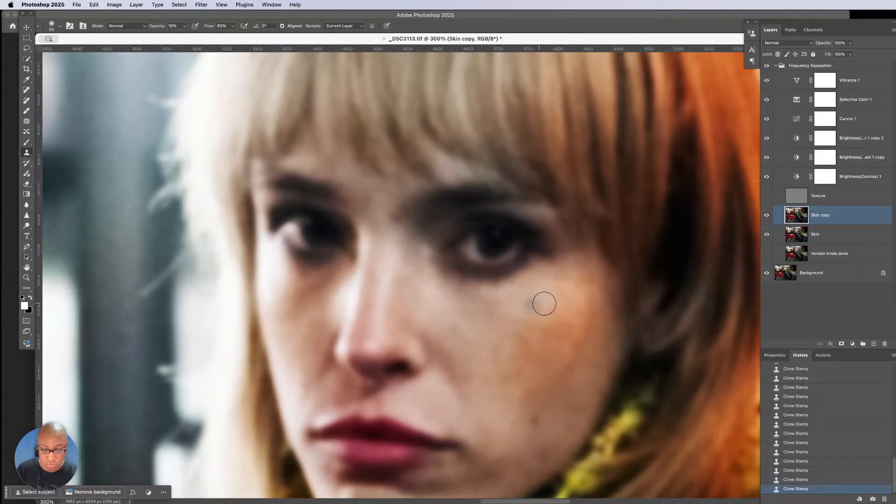
key(bracketleft)
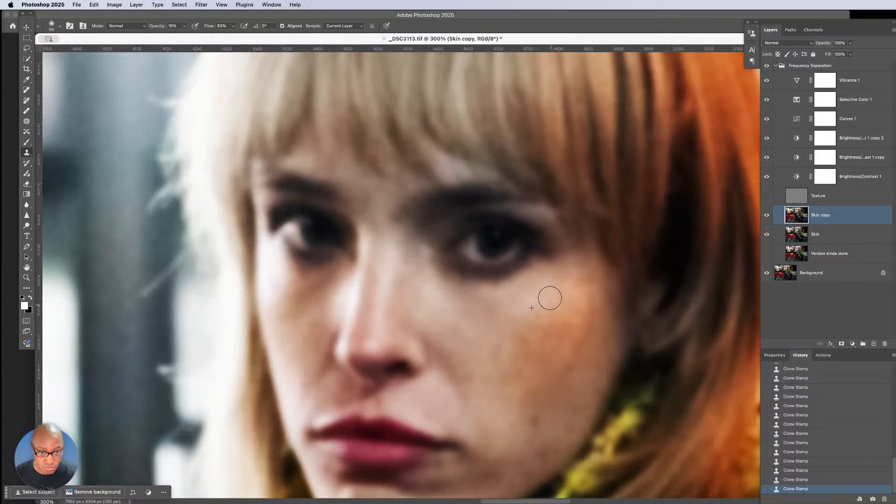
mouse_move(550, 297)
mouse_down()
mouse_move(533, 314)
mouse_move(551, 327)
mouse_move(531, 336)
mouse_up()
alt+click(556, 300)
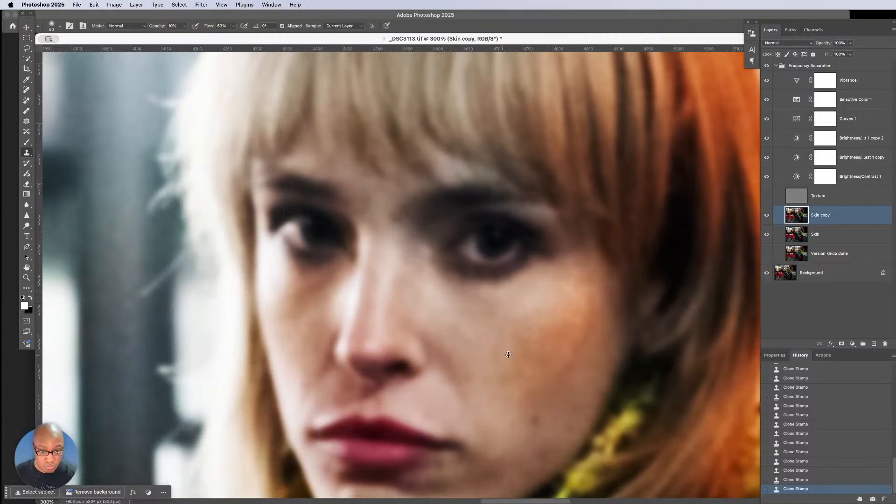
alt+click(484, 395)
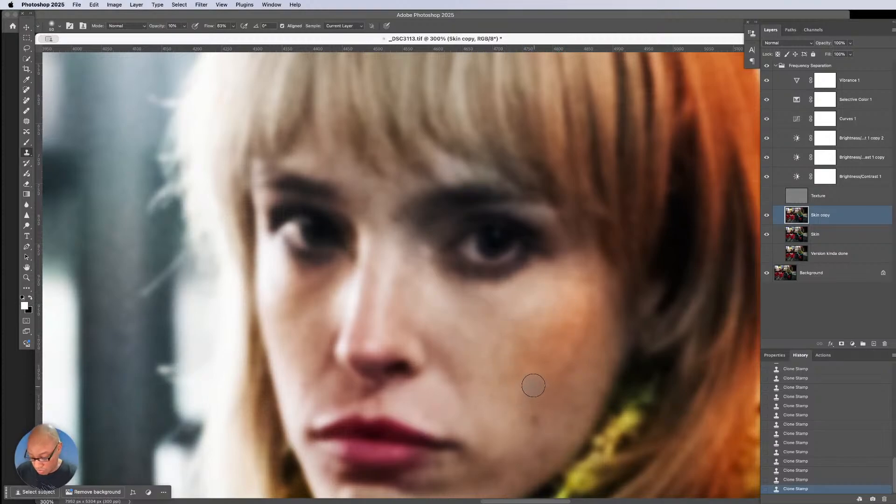
Step: Patch the small spots on the middle and lower left cheek with cleaner skin, clearing each selection
key(j)
mouse_move(516, 369)
mouse_down()
mouse_move(501, 385)
mouse_move(524, 376)
mouse_up()
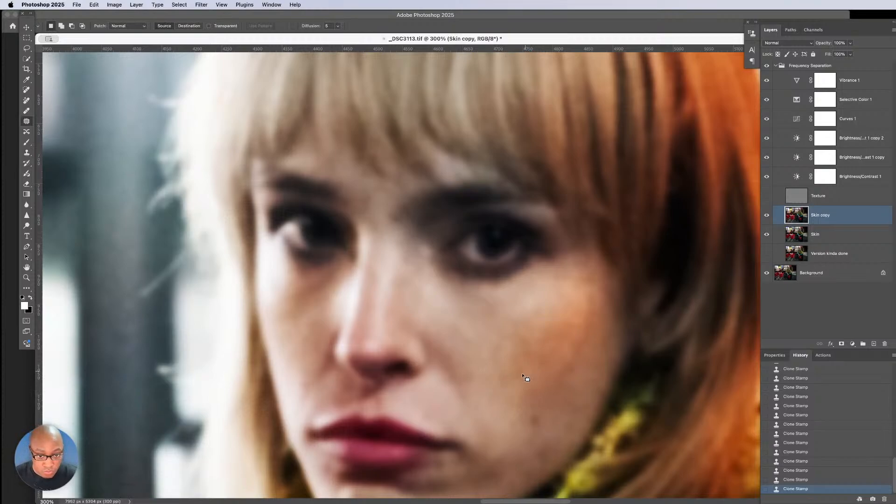
key(ctrl+d)
drag(537, 415, 548, 454)
key(ctrl+d)
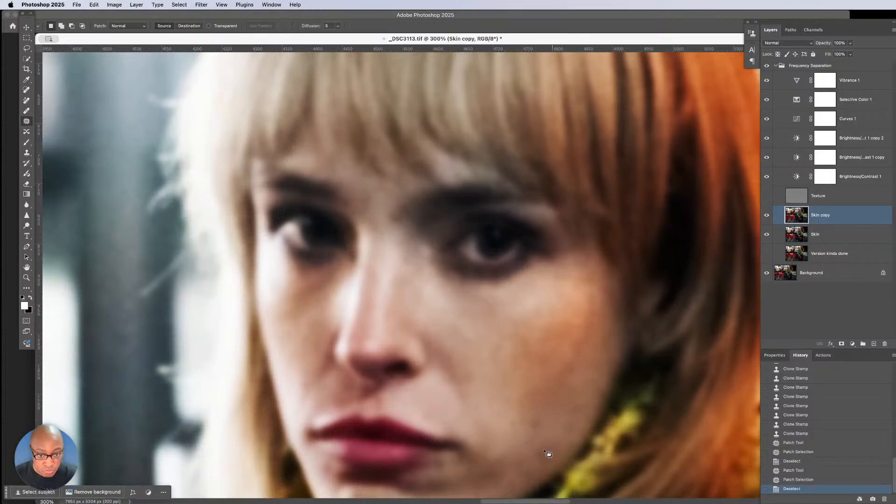
Step: Patch the remaining dark spots on the lower left cheek near the jaw
mouse_move(533, 418)
mouse_down()
mouse_move(525, 438)
mouse_move(532, 459)
mouse_up()
drag(542, 420, 533, 418)
mouse_move(542, 438)
mouse_down()
mouse_move(551, 409)
mouse_move(561, 421)
mouse_move(583, 410)
mouse_move(554, 438)
mouse_move(557, 425)
mouse_up()
key(super+d)
key(super+d)
click(557, 425)
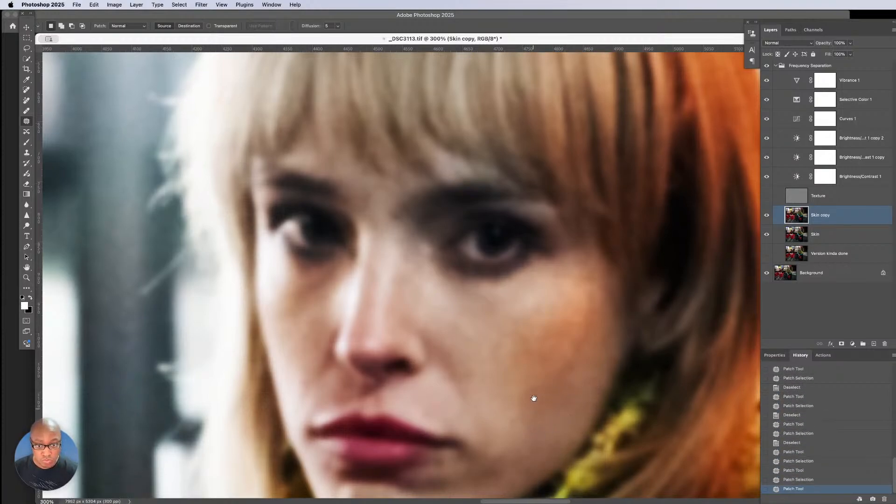
Step: Clone smoother skin over the uneven patch between the left mouth corner and the lower cheek
scroll(514, 324, down, 5)
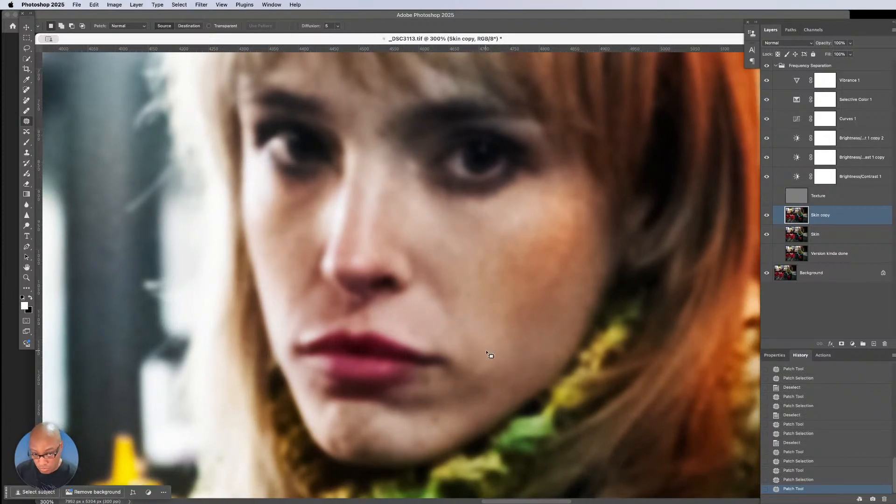
key(s)
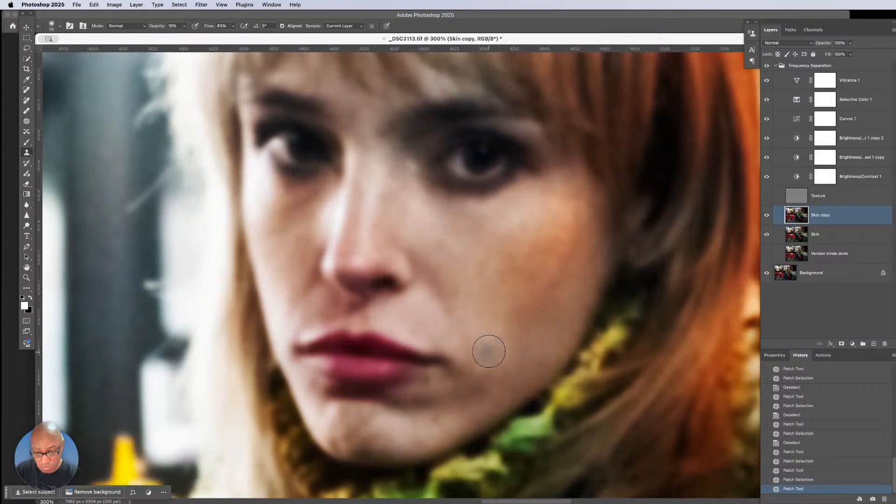
click(477, 373)
click(476, 354)
click(476, 342)
click(486, 372)
click(485, 372)
click(483, 327)
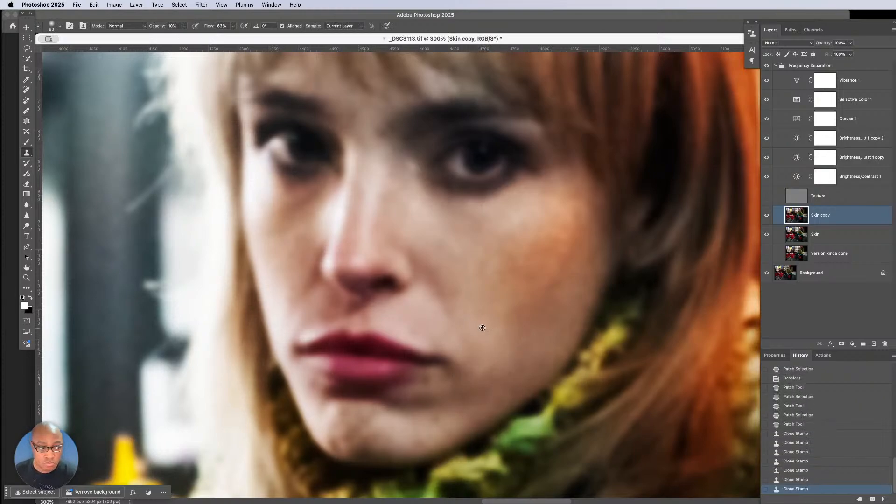
click(475, 357)
click(470, 384)
Step: Sample the mid left cheek and clone it over the lower cheek toward the jawline
alt+click(490, 323)
click(491, 354)
click(485, 373)
click(495, 384)
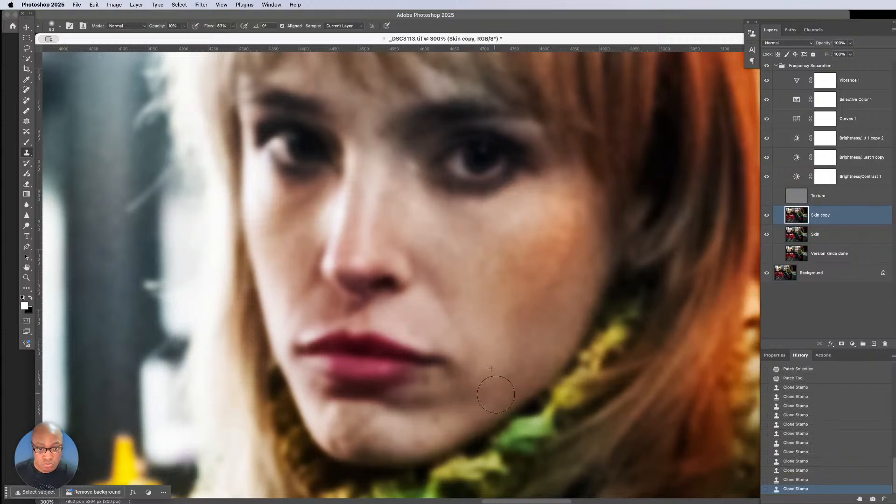
click(495, 370)
click(515, 354)
click(515, 367)
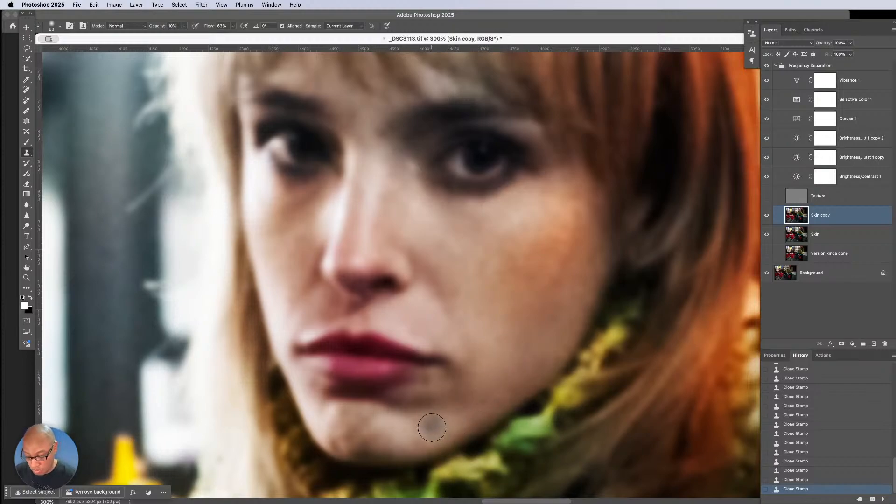
Step: Patch the blemishes on the chin below the lower lip and deselect
key(j)
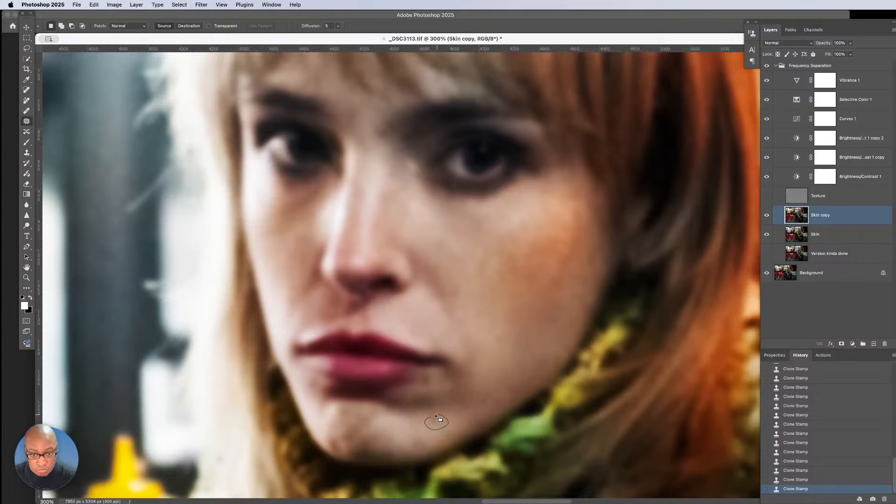
mouse_move(436, 417)
mouse_down()
mouse_move(413, 427)
mouse_move(414, 447)
mouse_move(432, 436)
mouse_move(412, 441)
mouse_move(432, 419)
mouse_up()
key(super+d)
key(super+d)
drag(425, 425, 403, 429)
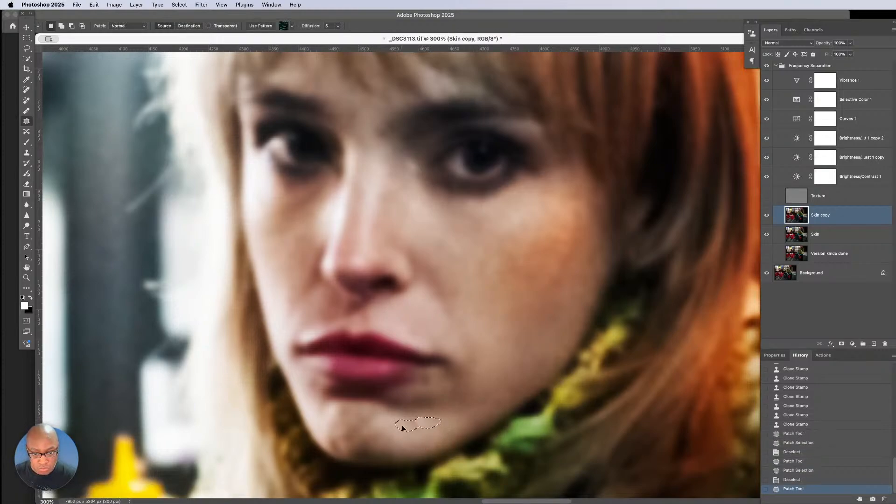
key(super+d)
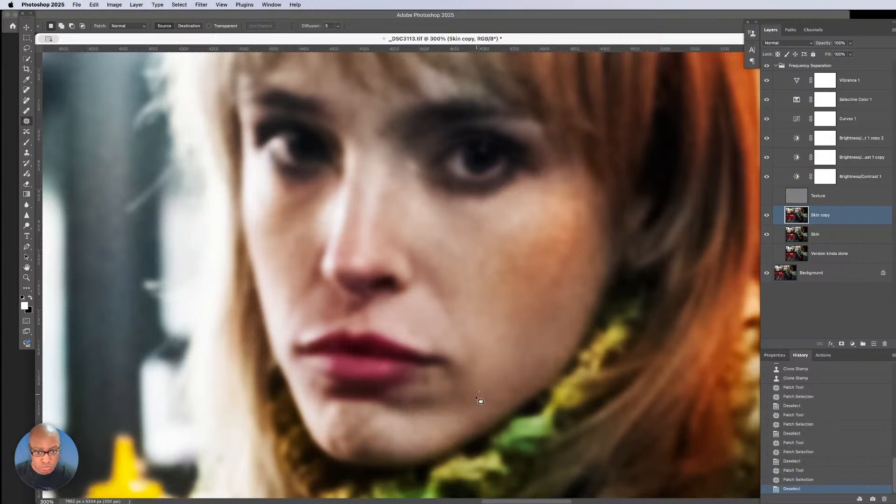
Step: Patch the uneven spots on the left jawline and beside the nose on the left cheek, and activate the Clone Stamp tool
mouse_move(511, 380)
mouse_down()
mouse_move(482, 389)
mouse_move(514, 372)
mouse_up()
key(super+d)
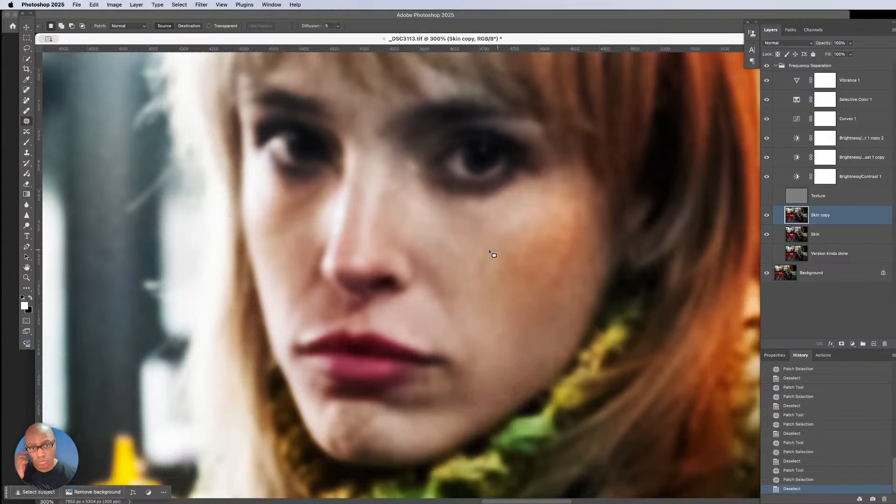
drag(497, 278, 494, 294)
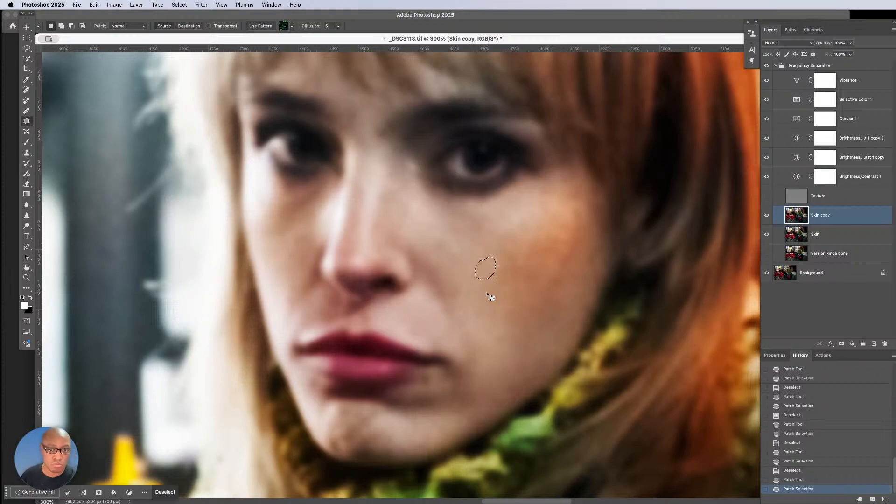
key(ctrl+d)
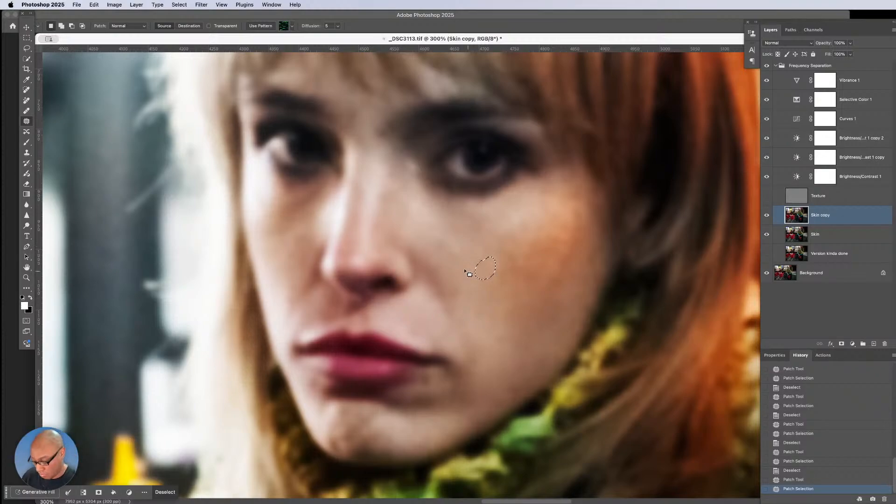
key(s)
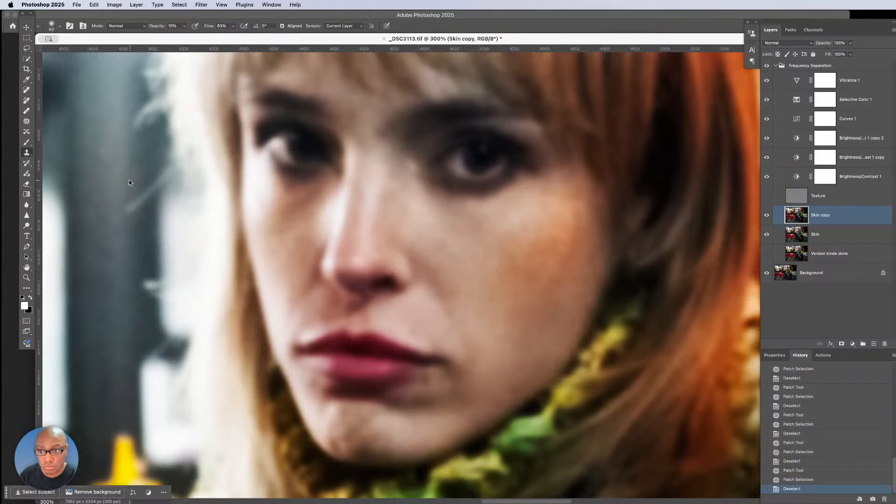
Step: Clone smoother cheek skin over the uneven tones between the left nostril and the left mouth corner
click(452, 309)
click(443, 313)
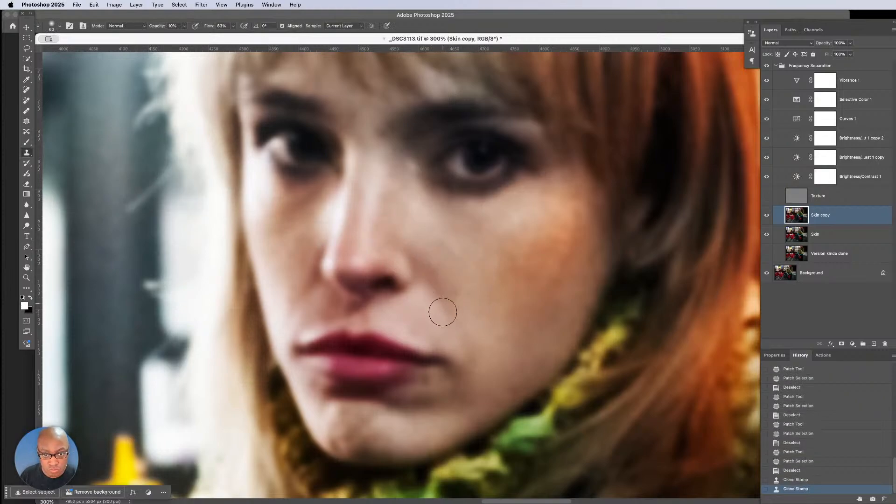
click(445, 315)
click(449, 318)
alt+click(484, 293)
click(458, 287)
click(452, 293)
click(446, 298)
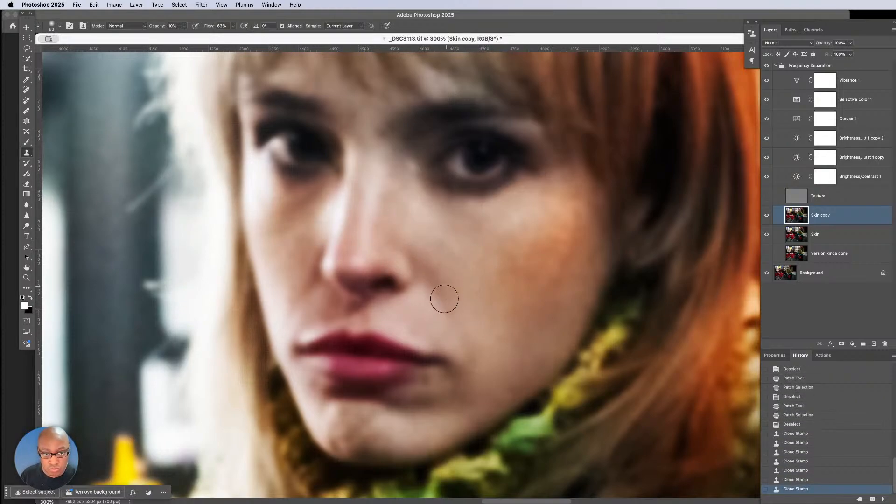
click(444, 297)
click(442, 290)
click(441, 280)
Step: Sample the skin above the left mouth corner and clone it over the smile line beside the nose
alt+click(424, 317)
click(442, 315)
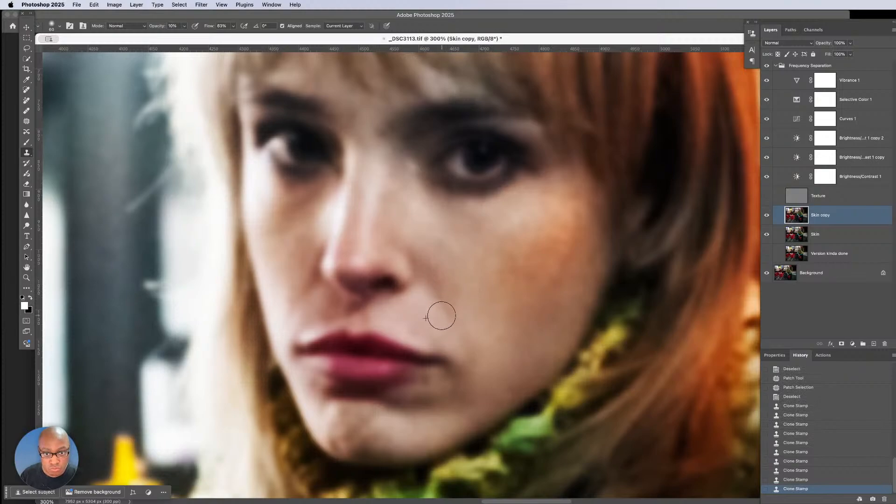
click(442, 312)
click(453, 299)
click(468, 288)
alt+click(427, 321)
click(440, 303)
click(440, 294)
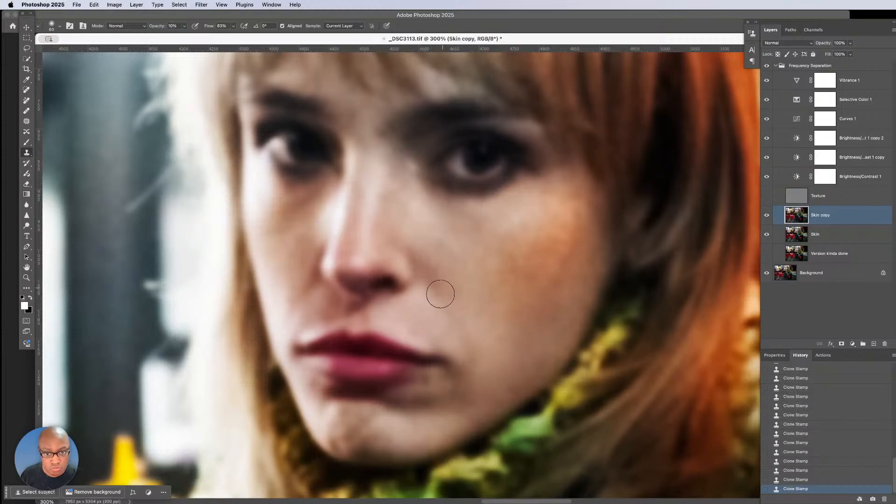
Step: Resample nearby skin and clone it along the left smile line and across the adjoining lower cheek
alt+click(426, 321)
click(454, 325)
click(472, 331)
alt+click(442, 316)
click(458, 325)
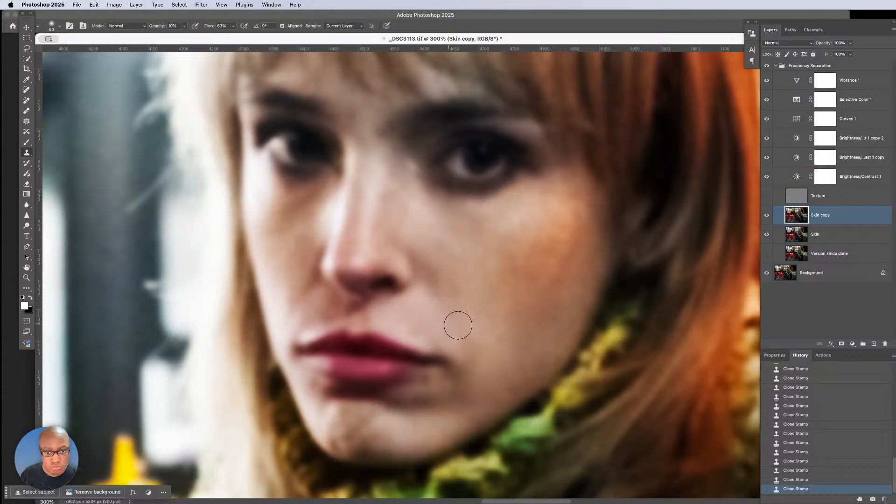
alt+click(470, 322)
click(446, 305)
click(442, 277)
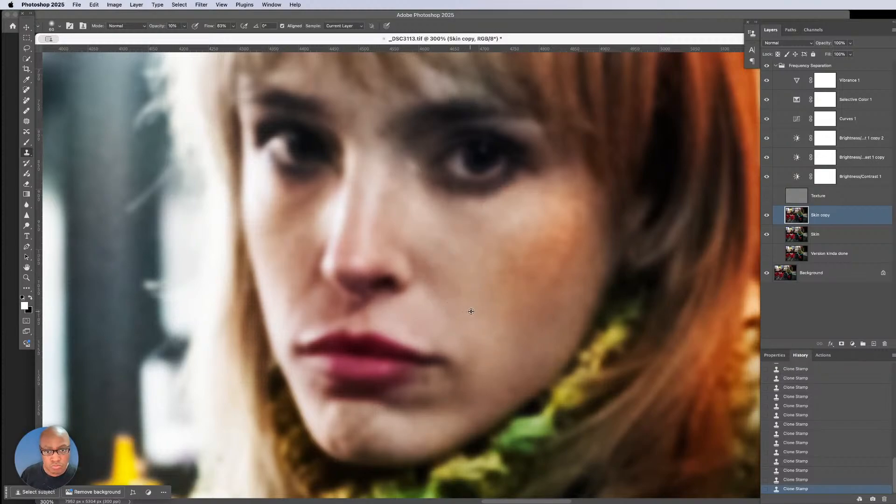
Step: Blend the inner left cheek with the skin beside the nostril and mouth corner using the Clone Stamp
drag(466, 299, 458, 285)
click(460, 291)
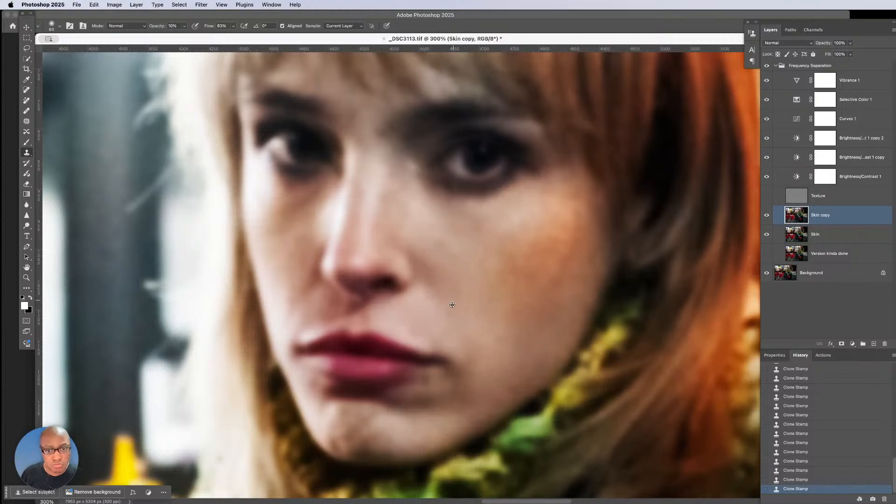
click(447, 312)
alt+click(427, 306)
click(429, 289)
click(466, 346)
alt+click(496, 349)
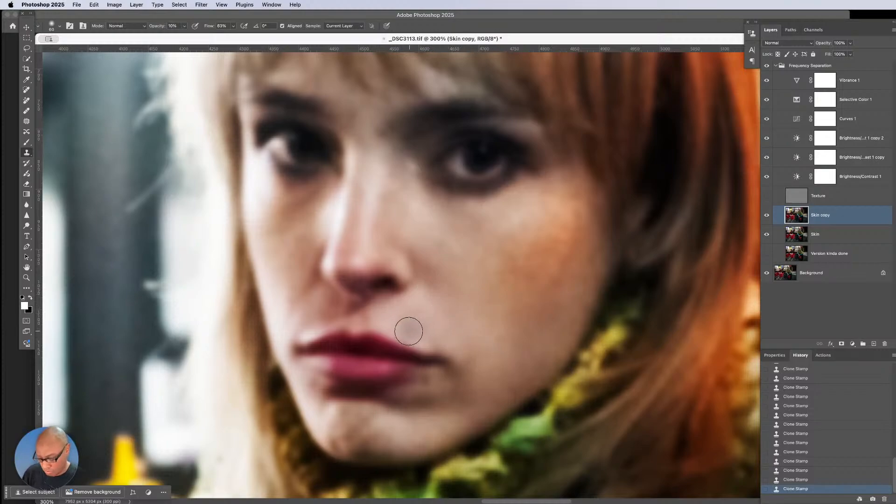
Step: Patch the uneven spot just above the left mouth corner with cheek skin and deselect
key(j)
mouse_move(418, 331)
mouse_down()
mouse_move(411, 335)
mouse_move(493, 336)
mouse_up()
key(ctrl+d)
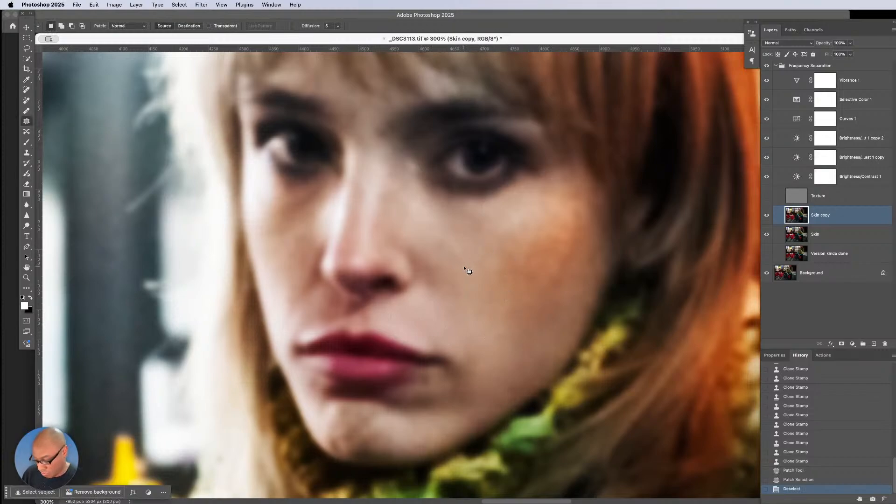
Step: Clone over the left cheek between the nose and under-eye area, then toggle the Skin copy layer's visibility to compare
key(s)
mouse_move(472, 256)
mouse_down()
mouse_move(471, 217)
mouse_move(417, 220)
mouse_up()
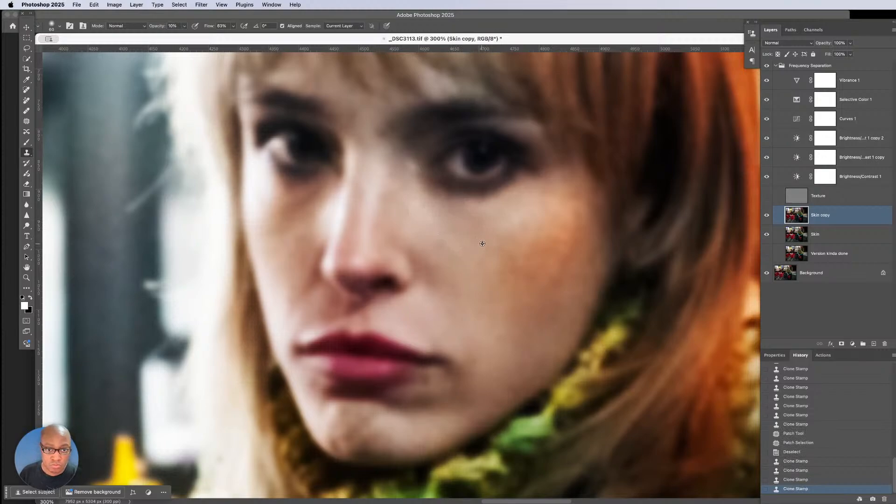
mouse_move(489, 238)
mouse_down()
mouse_move(491, 261)
mouse_move(504, 258)
mouse_move(434, 256)
mouse_up()
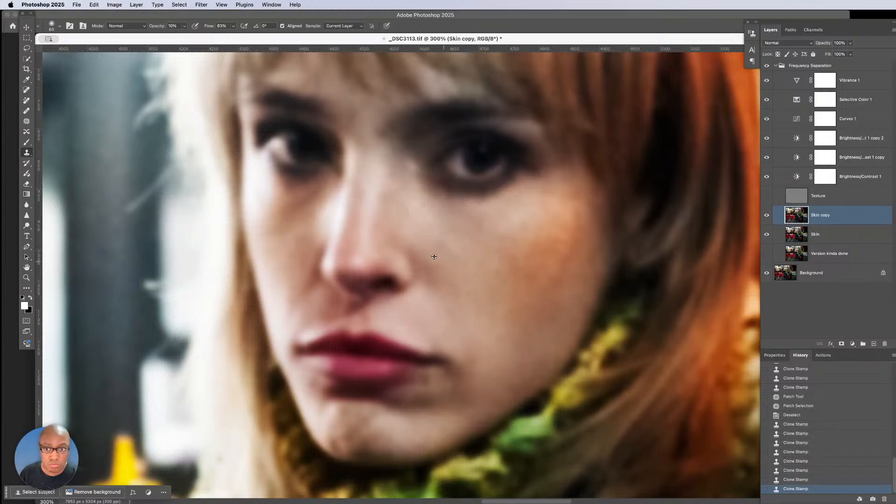
click(766, 215)
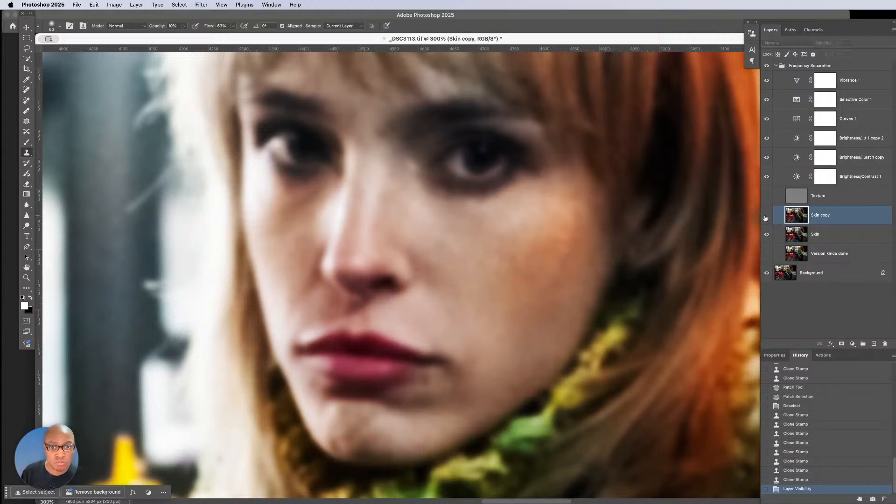
click(766, 216)
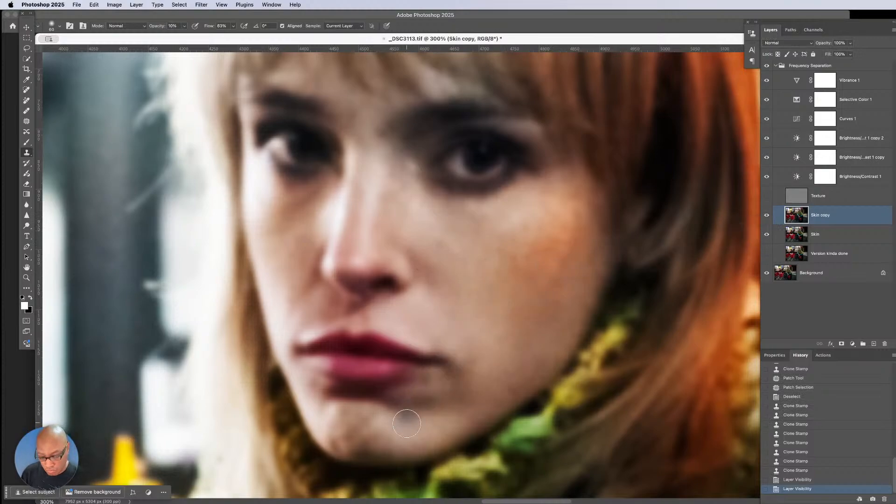
Step: Reduce the Clone Stamp brush size and clone lighter chin skin over the dark spot in the middle of the chin
scroll(403, 419, up, 2)
scroll(431, 394, up, 3)
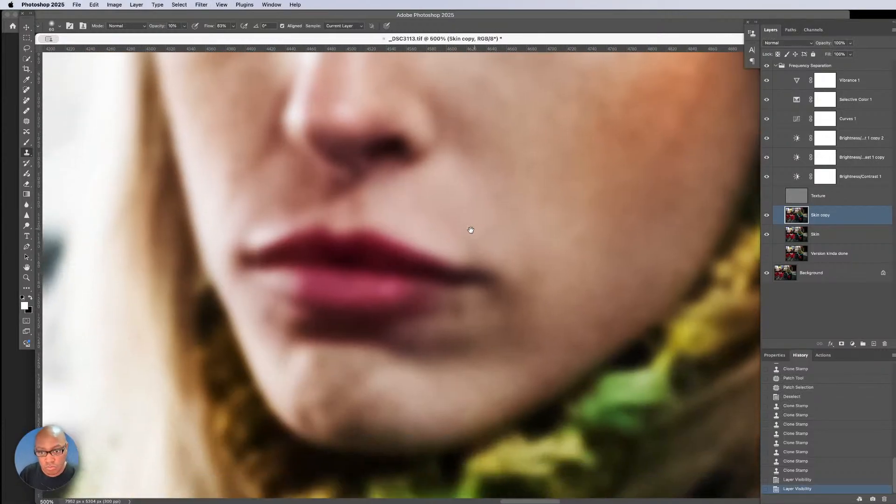
key(bracketleft)
key(bracketleft)
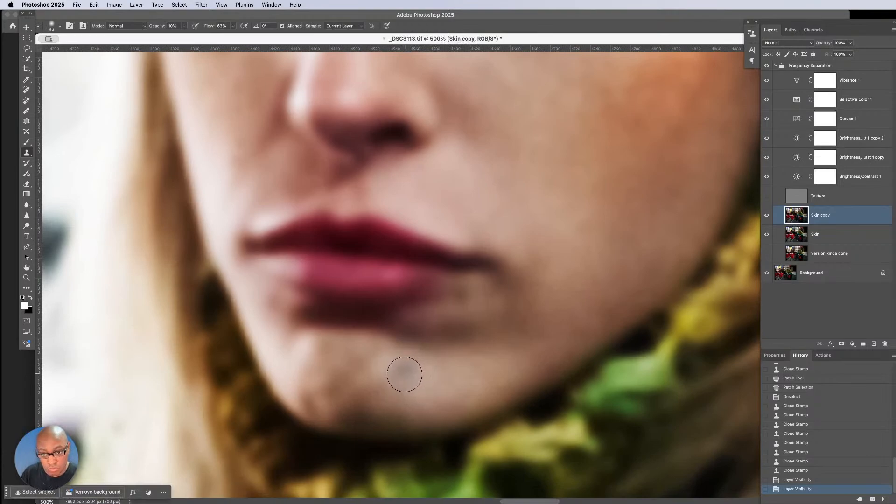
key(bracketleft)
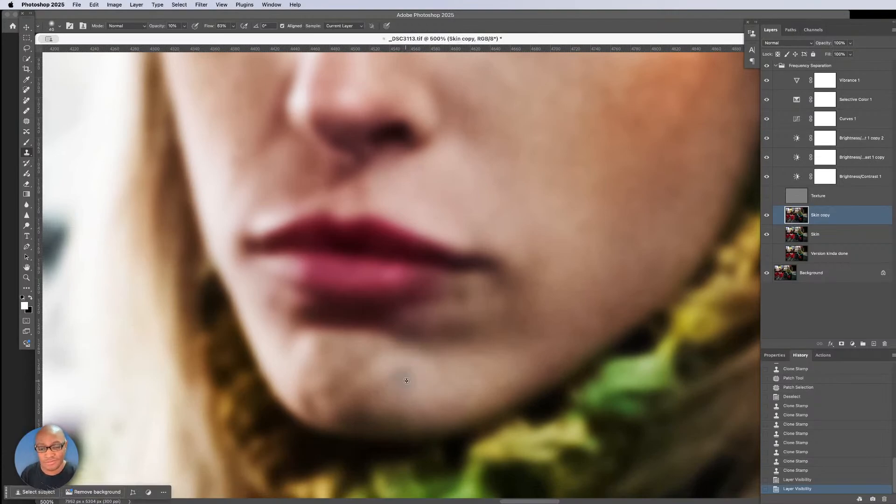
alt+click(425, 376)
drag(400, 369, 359, 370)
drag(359, 370, 355, 403)
Step: Sample the smooth centre of the chin and clone it over the lower chin and its shadowed right side
alt+click(414, 377)
drag(354, 404, 409, 406)
drag(409, 406, 373, 389)
drag(373, 390, 349, 388)
drag(349, 388, 333, 372)
alt+click(420, 384)
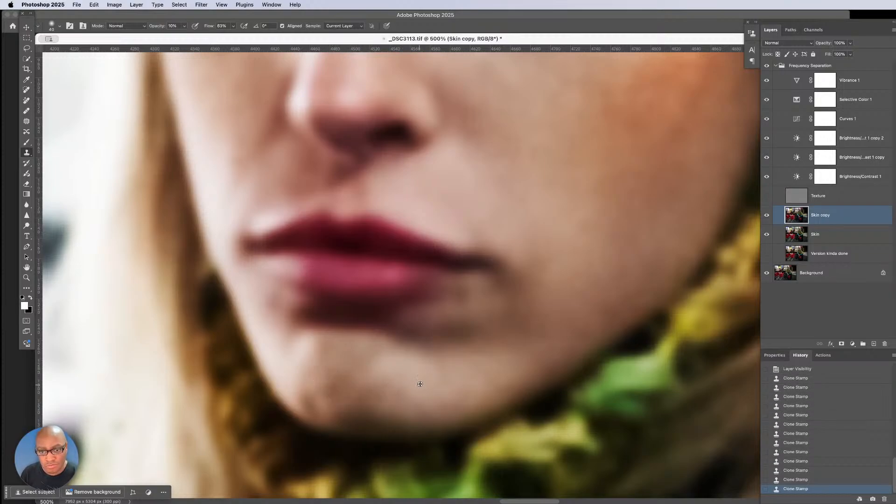
drag(404, 373, 372, 368)
mouse_move(372, 368)
mouse_down()
mouse_move(369, 388)
mouse_move(372, 399)
mouse_move(359, 393)
mouse_move(384, 380)
mouse_move(326, 379)
mouse_move(392, 385)
mouse_move(355, 395)
mouse_move(381, 373)
mouse_move(343, 354)
mouse_move(317, 371)
mouse_move(360, 386)
mouse_move(332, 386)
mouse_up()
Step: Resample the chin centre and blend the remaining uneven tones along the lower edge and right side of the chin
alt+click(416, 374)
alt+click(387, 390)
click(376, 400)
alt+click(387, 392)
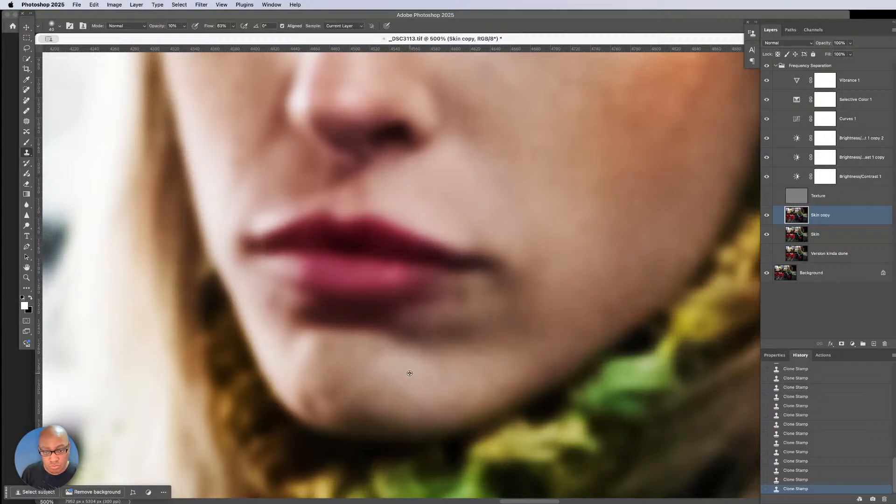
drag(416, 392, 358, 396)
alt+click(407, 378)
mouse_move(340, 364)
mouse_down()
mouse_move(310, 352)
mouse_move(398, 374)
mouse_move(332, 373)
mouse_move(472, 380)
mouse_move(433, 400)
mouse_move(346, 376)
mouse_move(362, 391)
mouse_move(319, 401)
mouse_move(342, 388)
mouse_up()
Step: Patch the remaining blotch on the right side of the chin with skin from its centre and deselect
key(j)
mouse_move(342, 389)
mouse_down()
mouse_move(362, 376)
mouse_move(364, 390)
mouse_move(386, 390)
mouse_up()
key(ctrl+d)
key(ctrl+d)
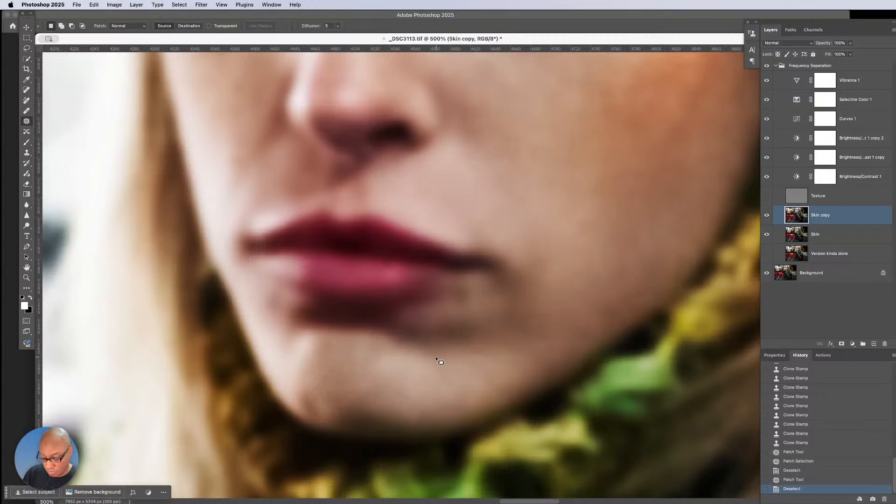
Step: Clone lighter outer-cheek skin over the darker area below the right eye
scroll(390, 300, up, 5)
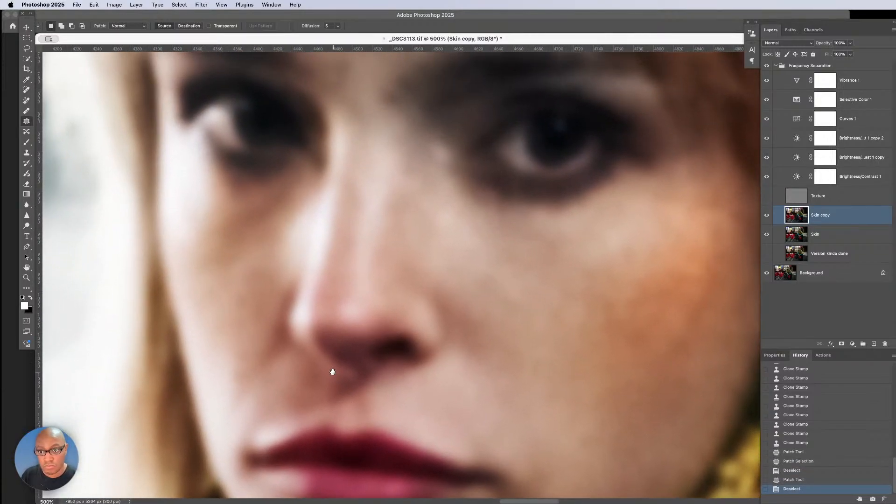
key(s)
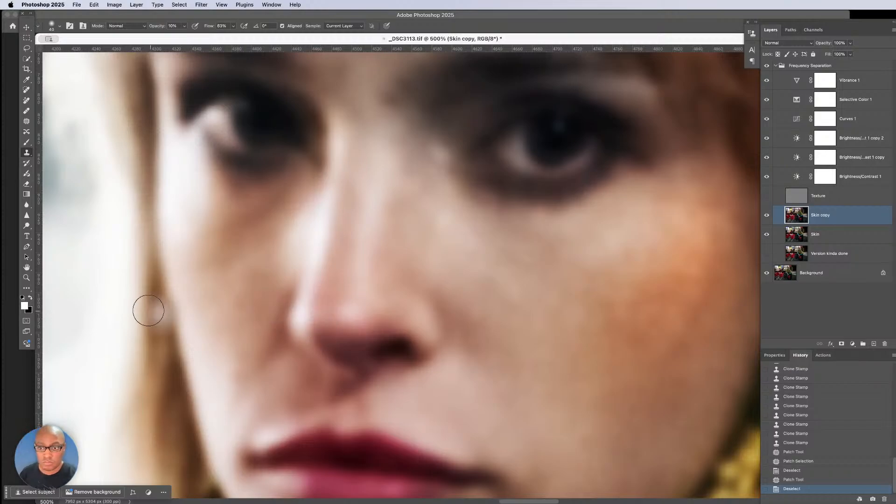
alt+click(197, 295)
click(213, 277)
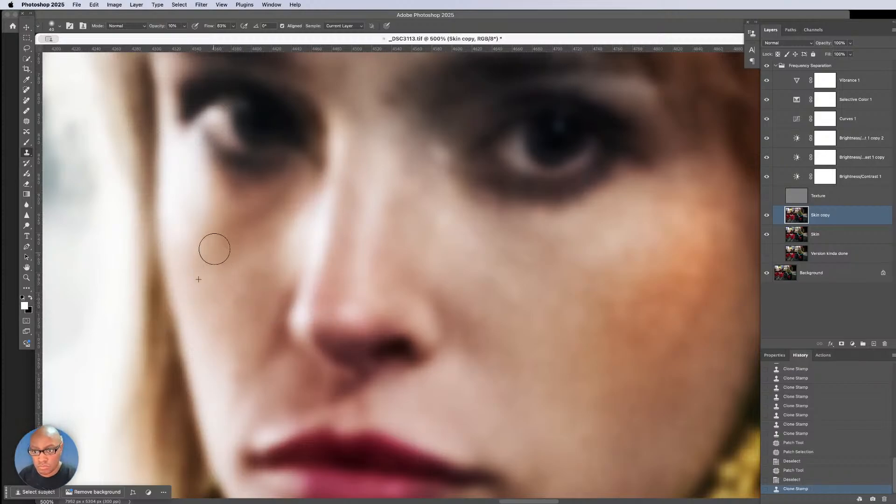
click(240, 245)
alt+click(187, 208)
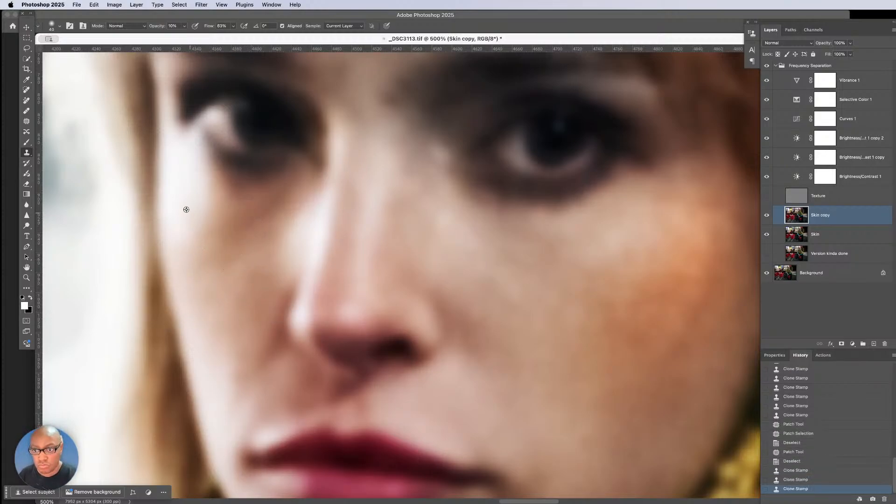
click(208, 243)
click(235, 223)
click(248, 218)
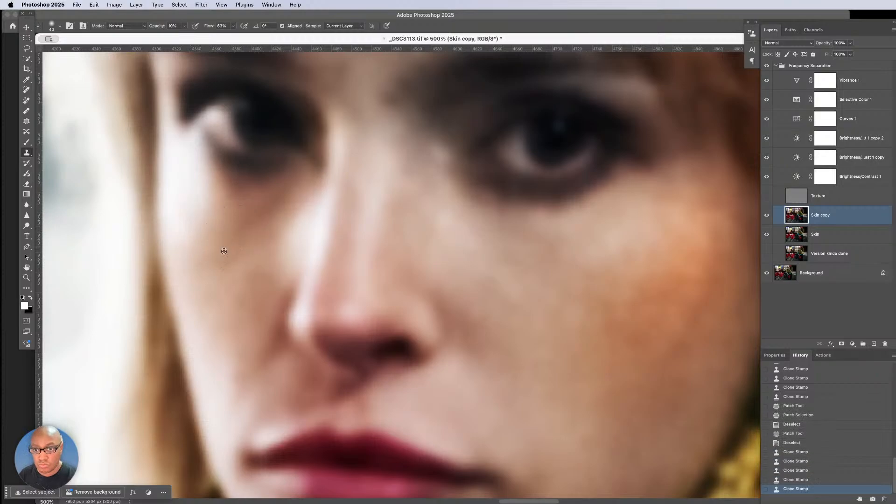
Step: Clone sampled skin down the middle of the right cheek and over the shadow beside the right nostril
alt+click(186, 226)
click(219, 249)
click(226, 266)
click(230, 277)
alt+click(216, 295)
click(238, 312)
click(240, 314)
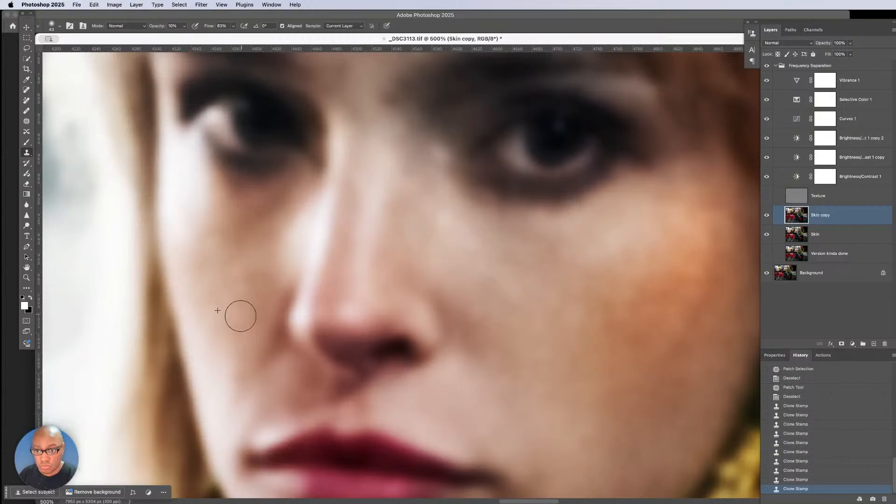
click(255, 296)
alt+click(215, 296)
click(234, 322)
click(265, 316)
click(211, 367)
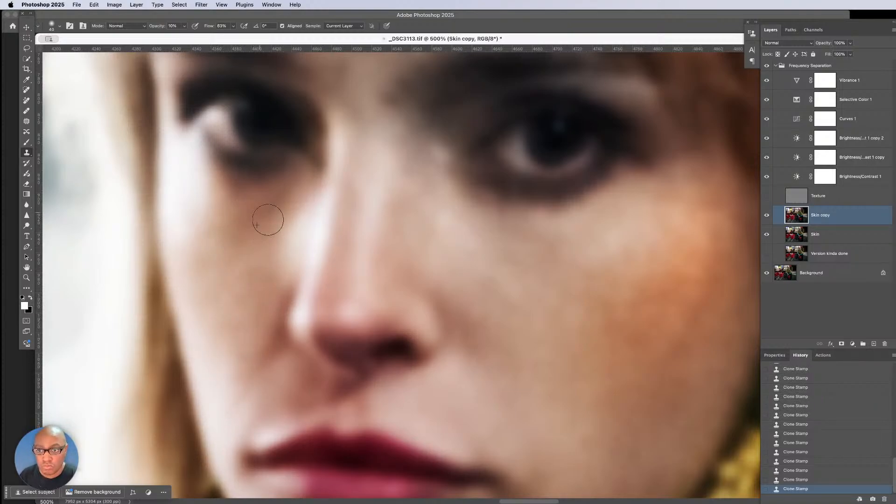
Step: Patch the orange strip on the outer left cheek with skin from lower on the cheek and deselect
key(ctrl+minus)
key(ctrl+minus)
key(ctrl+minus)
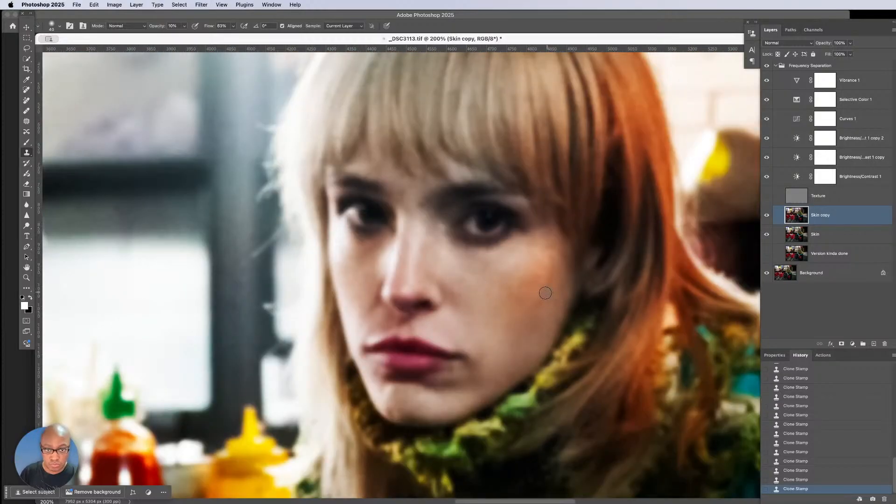
key(ctrl+plus)
key(ctrl+plus)
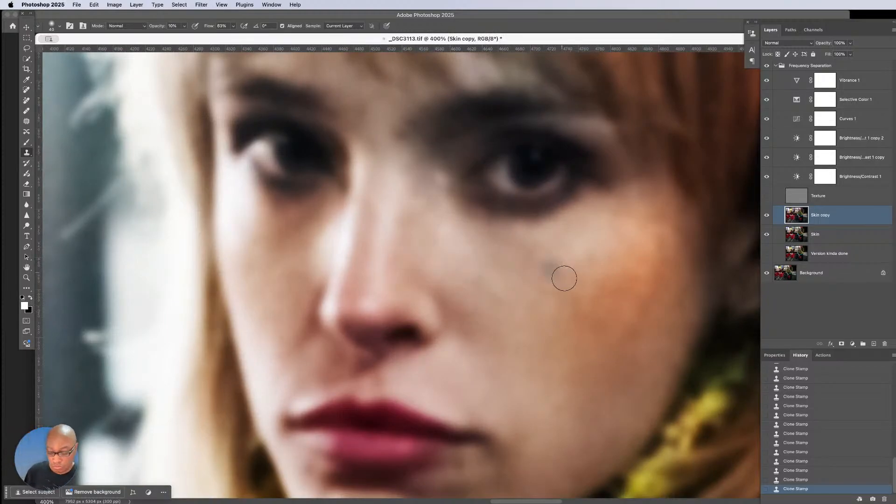
key(j)
mouse_move(650, 261)
mouse_down()
mouse_move(623, 314)
mouse_move(631, 332)
mouse_move(661, 300)
mouse_move(666, 245)
mouse_up()
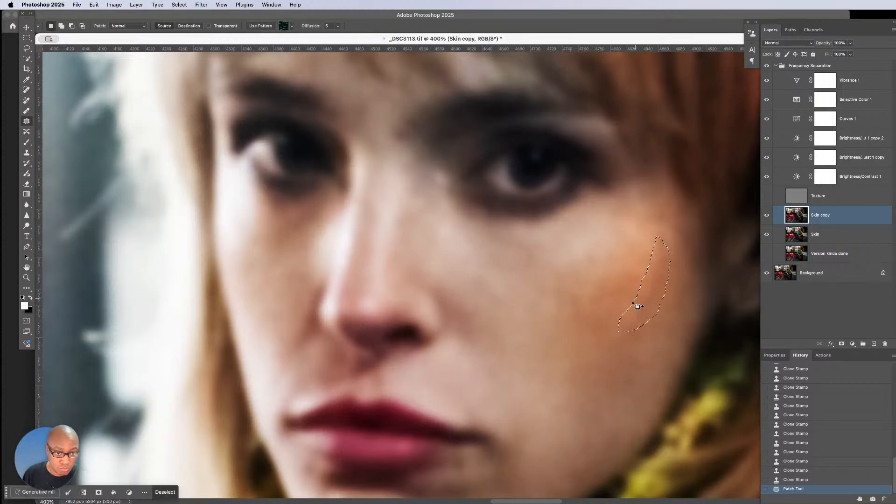
drag(632, 304, 597, 348)
mouse_move(644, 314)
mouse_down()
mouse_move(658, 316)
mouse_move(674, 260)
mouse_move(653, 275)
mouse_move(607, 354)
mouse_up()
key(super+d)
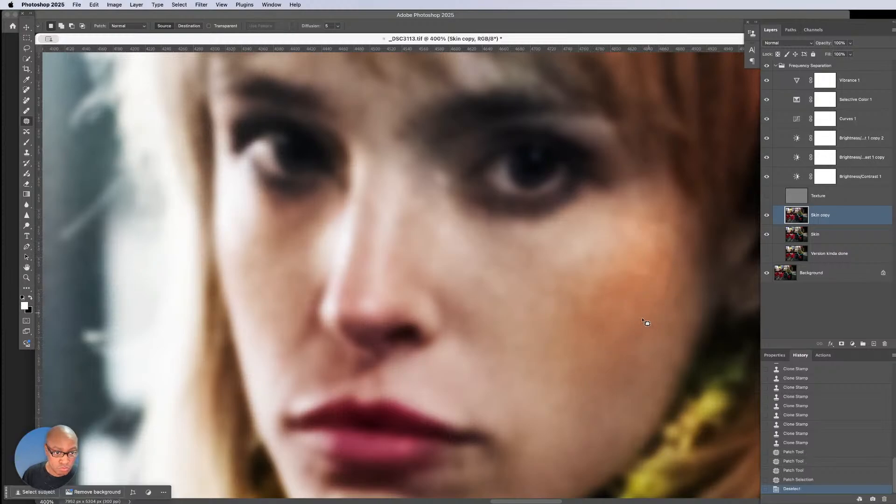
Step: Patch two more uneven areas within the orange blush on the outer left cheek, deselecting after each
mouse_move(641, 315)
mouse_down()
mouse_move(632, 336)
mouse_move(642, 319)
mouse_up()
drag(632, 326, 643, 343)
key(super+d)
mouse_move(658, 276)
mouse_down()
mouse_move(644, 313)
mouse_move(674, 289)
mouse_move(667, 262)
mouse_up()
drag(662, 296, 634, 341)
key(super+d)
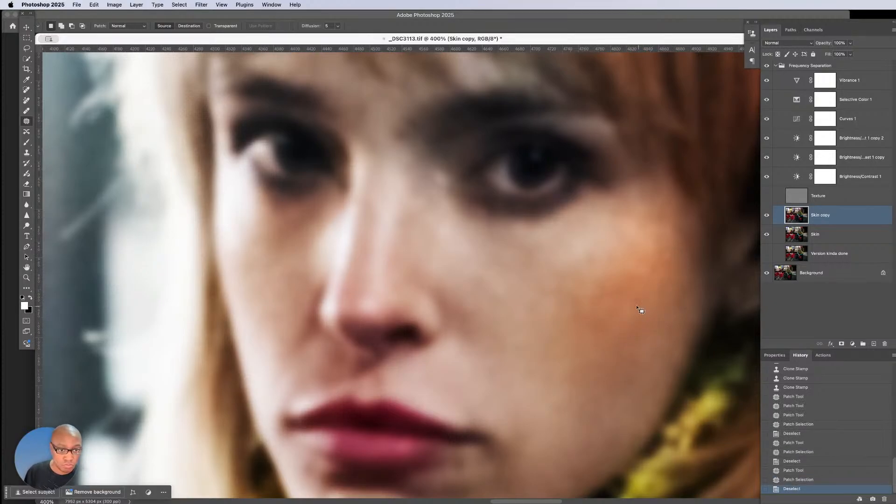
Step: Lasso the orange-blushed area of the woman's outer left cheek and extend the selection down to the jawline
key(super+minus)
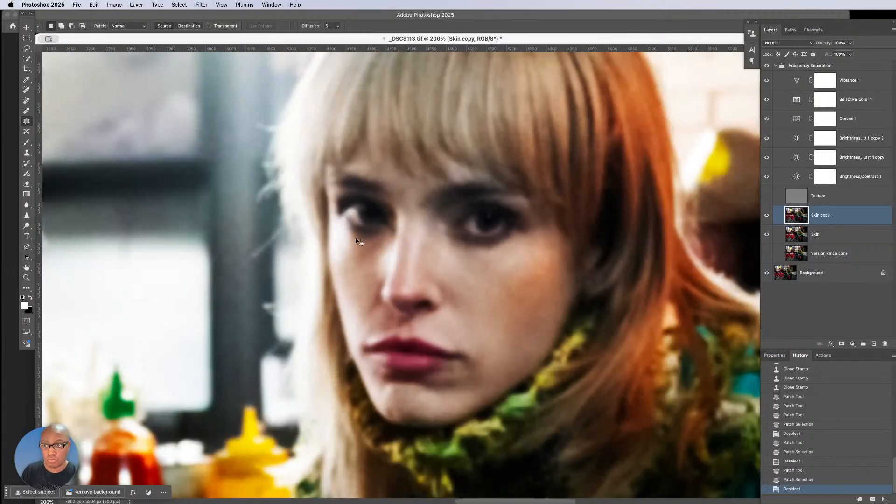
key(l)
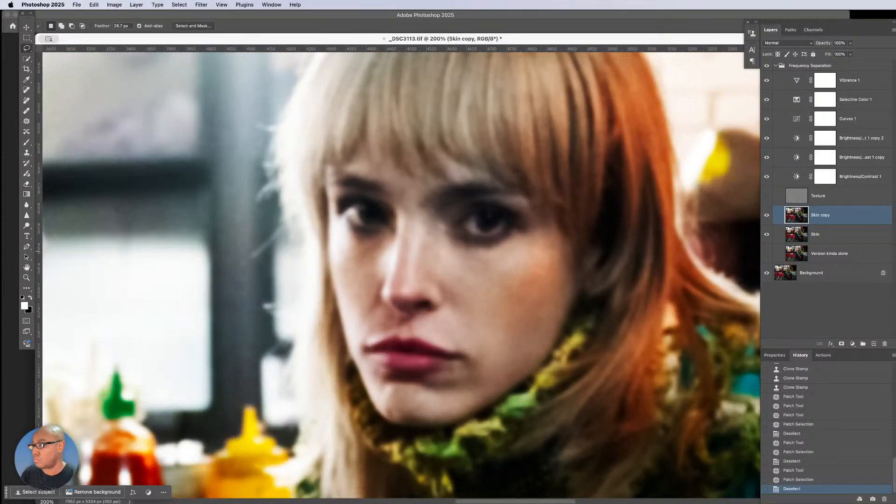
key(Tab)
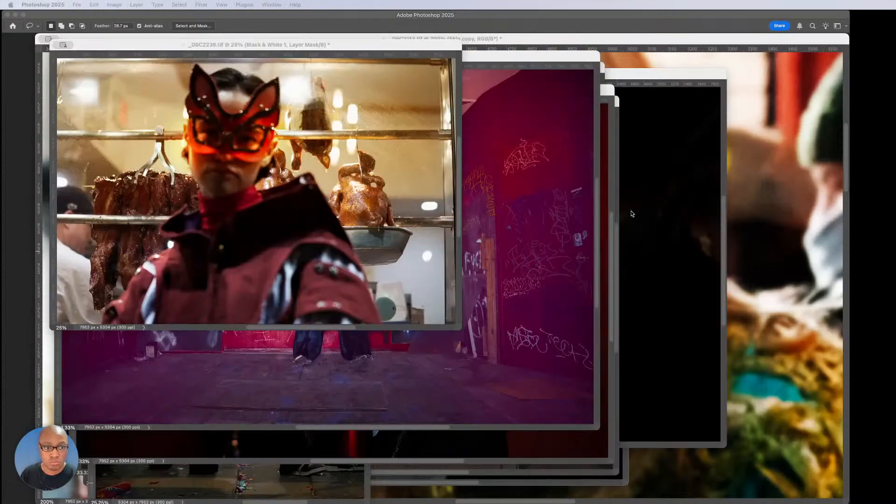
key(ctrl+Up)
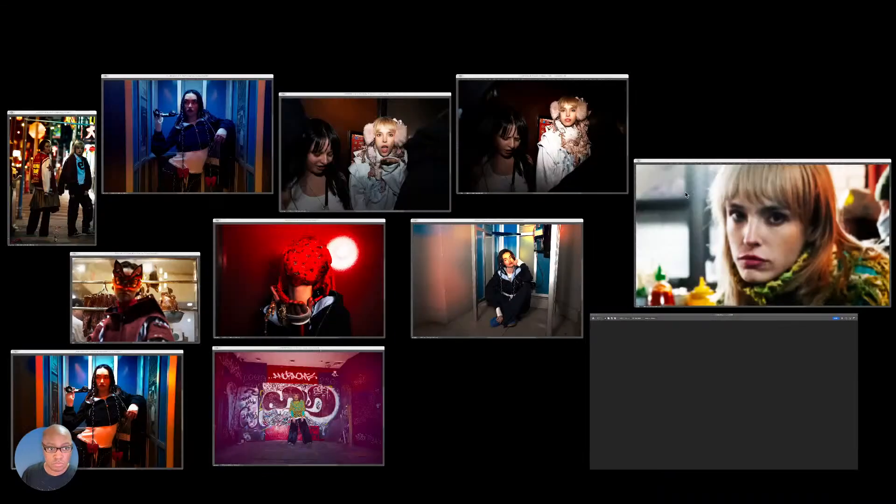
click(709, 200)
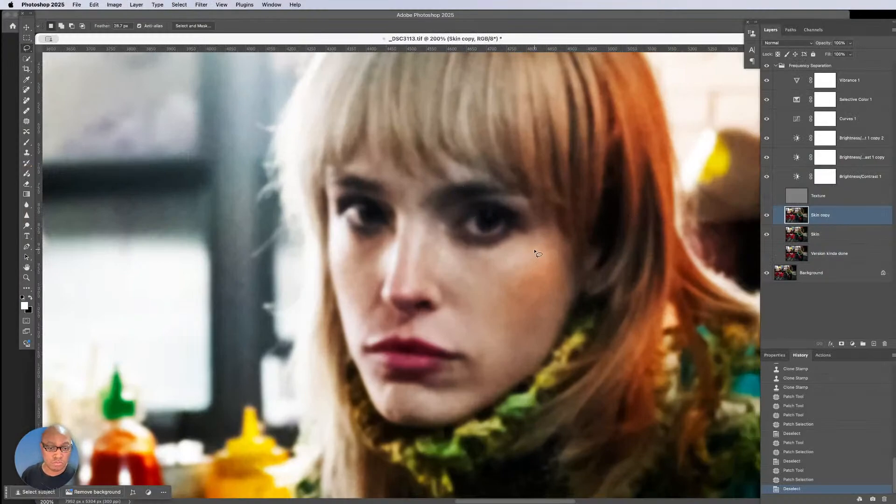
drag(541, 245, 542, 245)
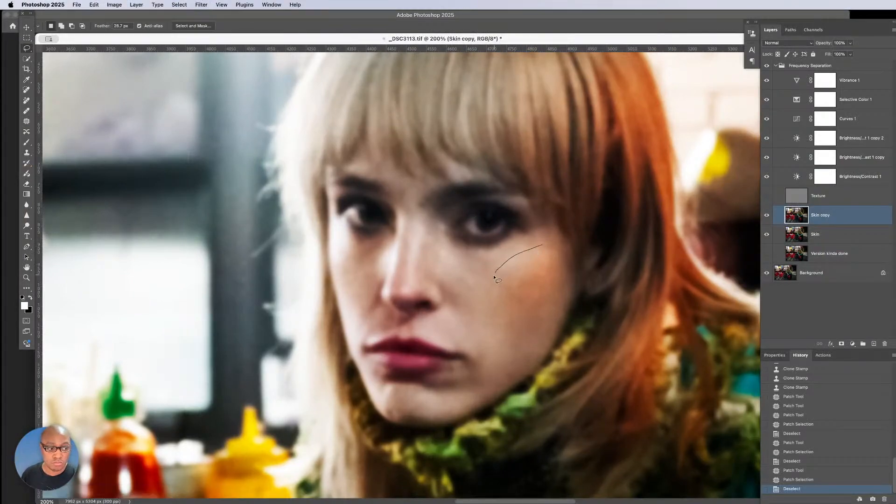
mouse_move(493, 312)
mouse_down()
mouse_move(474, 380)
mouse_move(536, 347)
mouse_move(541, 244)
mouse_up()
key(shift)
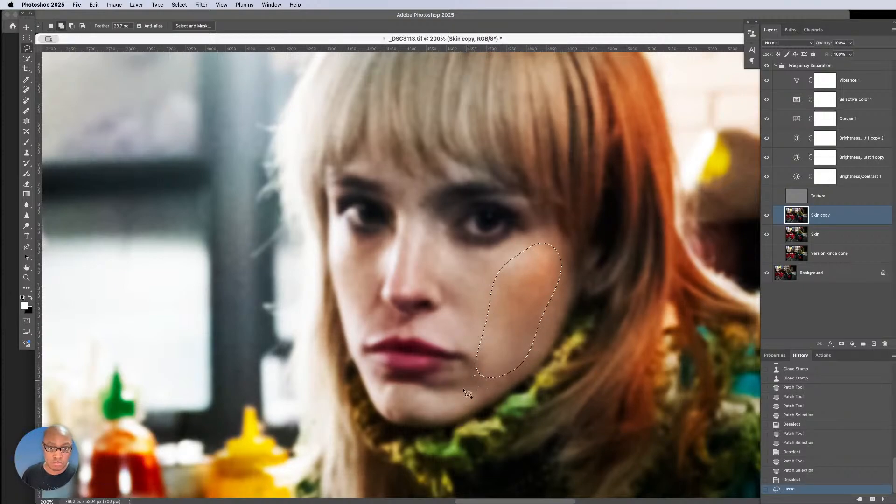
drag(478, 383, 489, 373)
Step: Add the woman's right cheek and a small spot on the chin to the lasso selection
mouse_move(348, 252)
mouse_down()
mouse_move(339, 276)
mouse_move(373, 298)
mouse_move(340, 255)
mouse_move(351, 251)
mouse_move(358, 306)
mouse_move(368, 316)
mouse_up()
drag(321, 252, 329, 301)
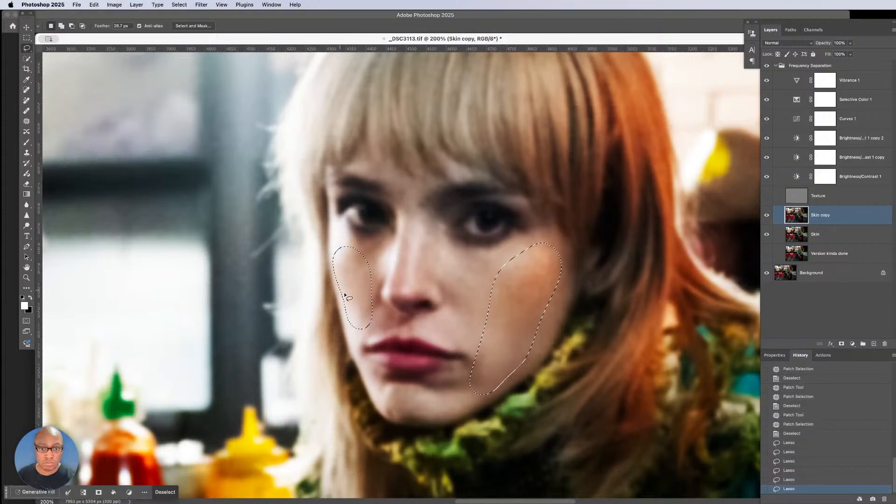
drag(405, 407, 419, 408)
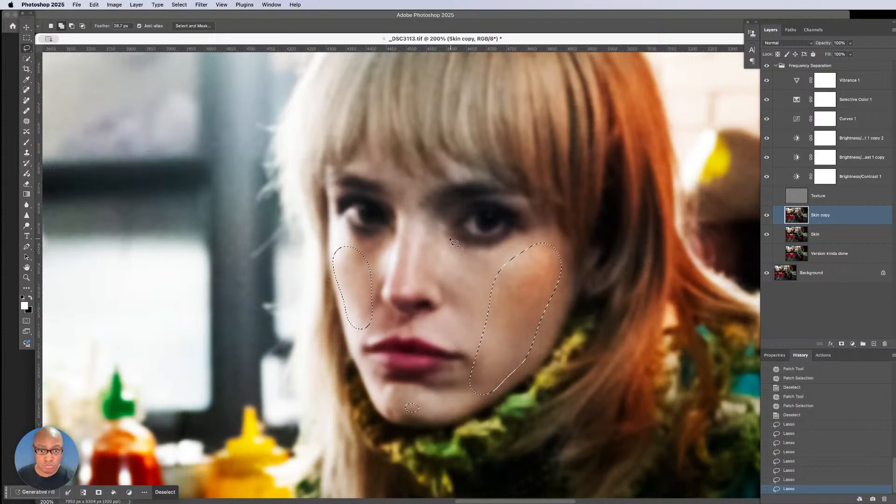
Step: Extend the lasso selection under the left eye, add the skin beside the left nostril, and refine the right cheek's upper edge
mouse_move(451, 240)
mouse_down()
mouse_move(454, 263)
mouse_move(479, 272)
mouse_move(486, 256)
mouse_move(430, 228)
mouse_move(443, 252)
mouse_up()
mouse_move(488, 275)
mouse_down()
mouse_move(466, 263)
mouse_move(490, 259)
mouse_move(472, 258)
mouse_move(482, 270)
mouse_move(460, 297)
mouse_move(443, 276)
mouse_move(459, 319)
mouse_move(441, 280)
mouse_move(469, 285)
mouse_up()
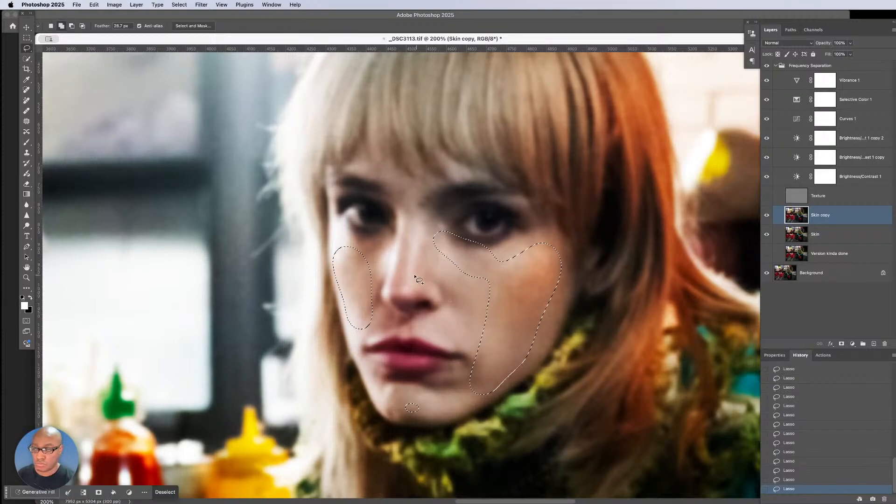
drag(423, 272, 430, 276)
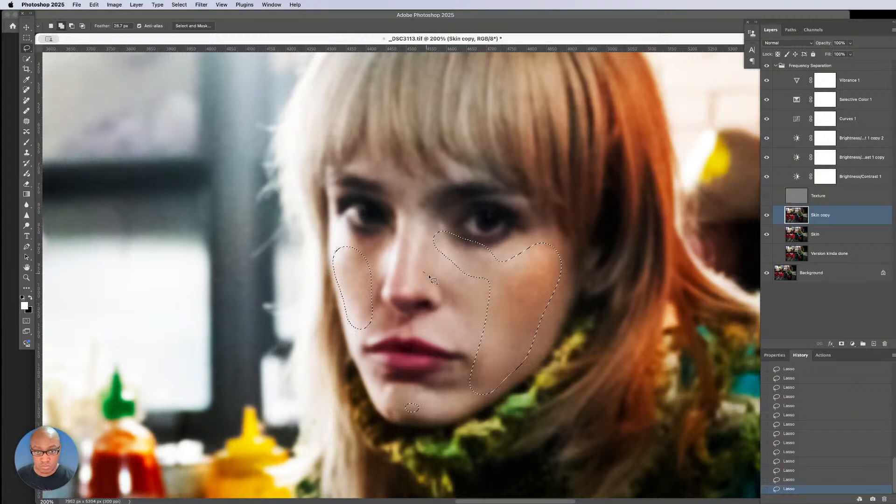
mouse_move(436, 319)
mouse_down()
mouse_move(467, 308)
mouse_move(464, 283)
mouse_move(489, 297)
mouse_move(431, 295)
mouse_move(429, 303)
mouse_move(453, 301)
mouse_move(462, 286)
mouse_move(451, 276)
mouse_move(470, 321)
mouse_up()
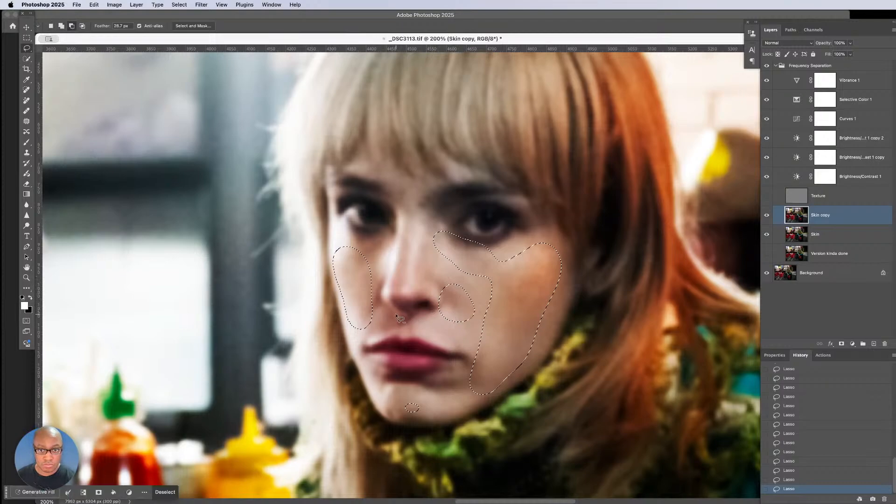
drag(369, 257, 385, 262)
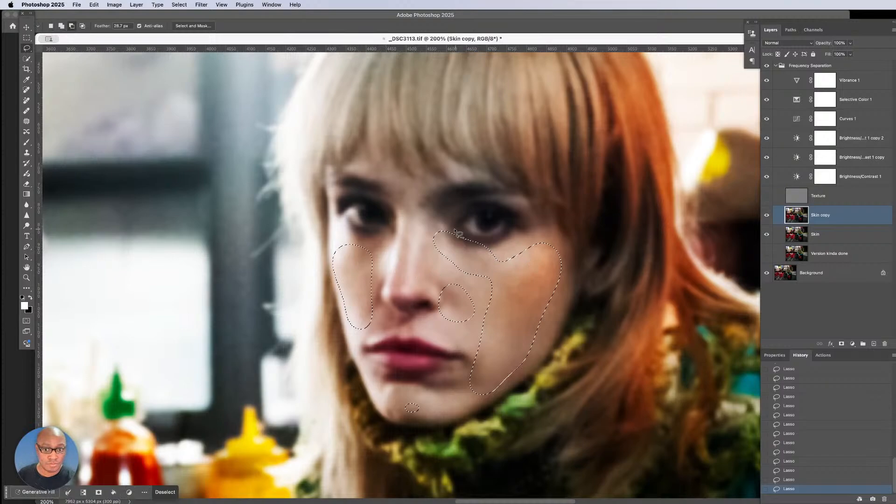
Step: Apply a Gaussian Blur with an 8.0-pixel radius to the selected skin areas and deselect
click(201, 4)
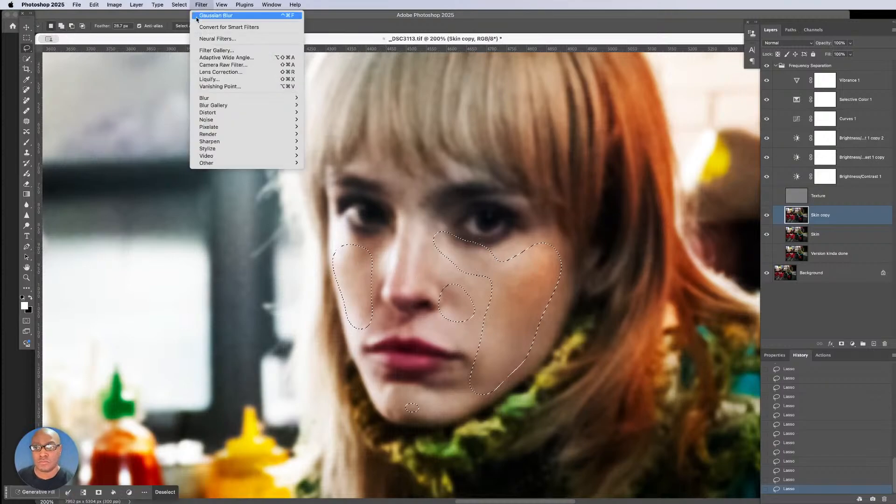
mouse_move(206, 102)
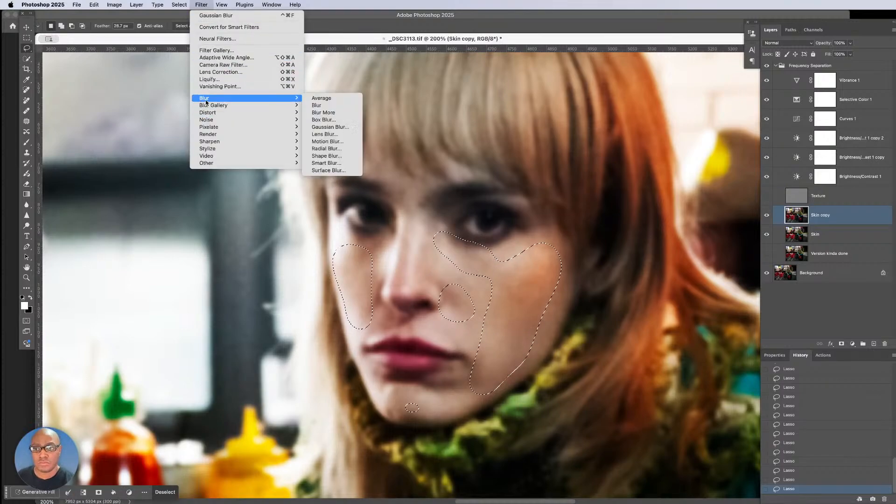
click(324, 125)
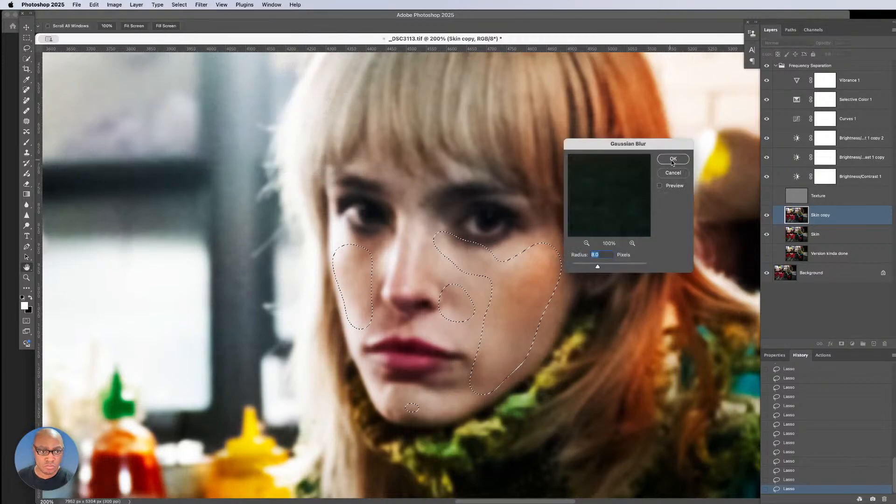
click(673, 159)
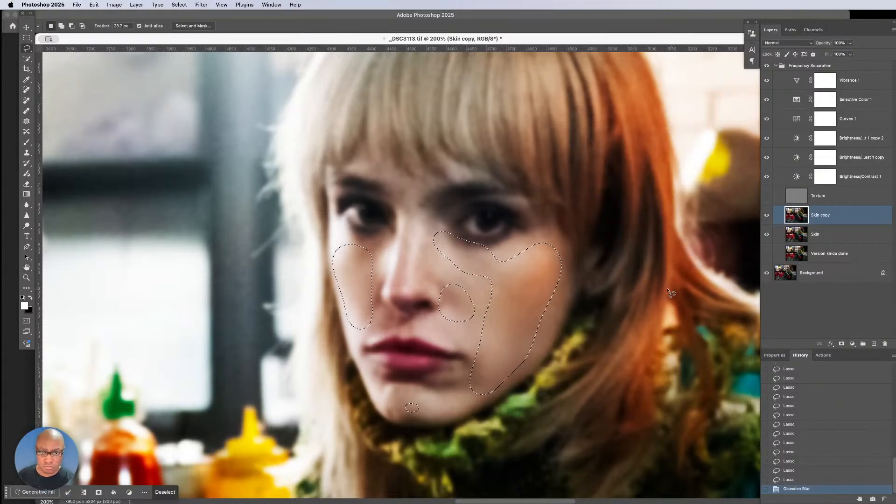
key(super+d)
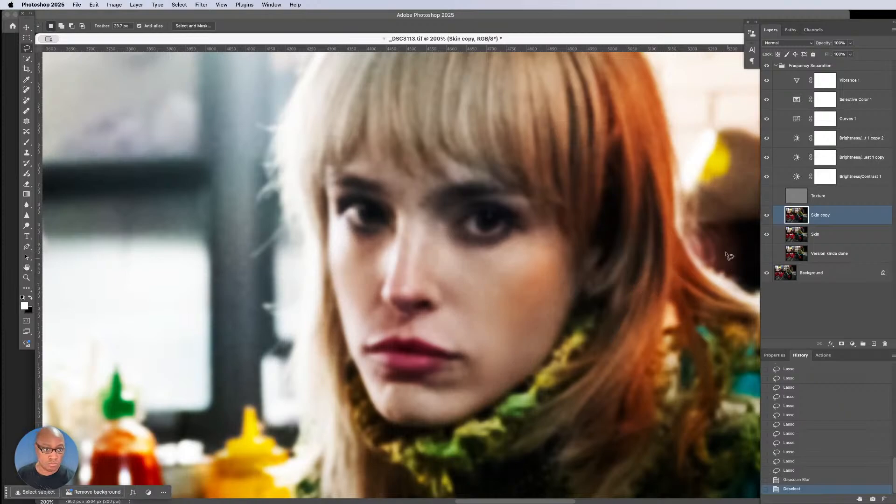
Step: Turn on the visibility of the Texture and Version kinda done layers, with the Skin layer also shown
click(767, 197)
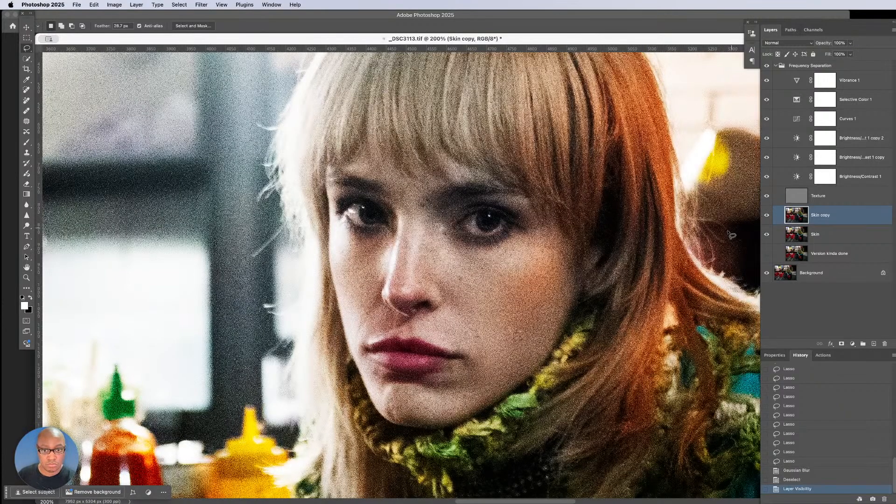
click(766, 235)
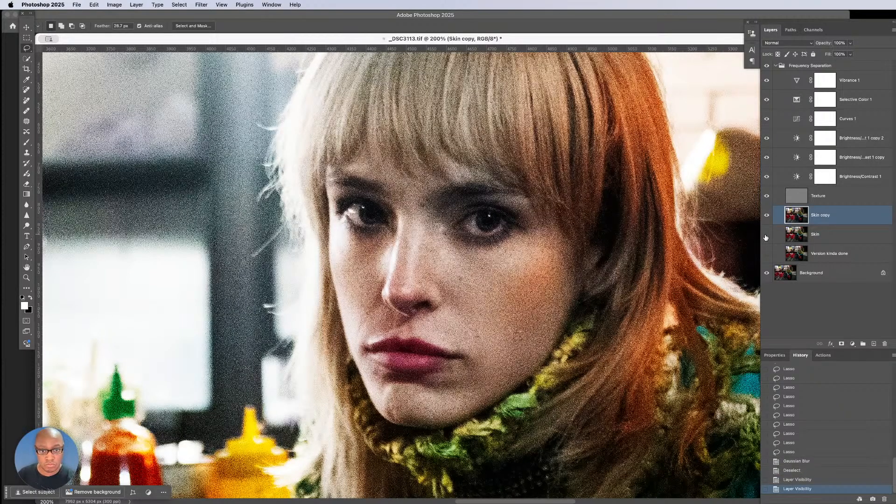
click(766, 234)
click(766, 254)
Step: Toggle the Skin copy layer off and on repeatedly to compare the face before and after retouching
click(766, 216)
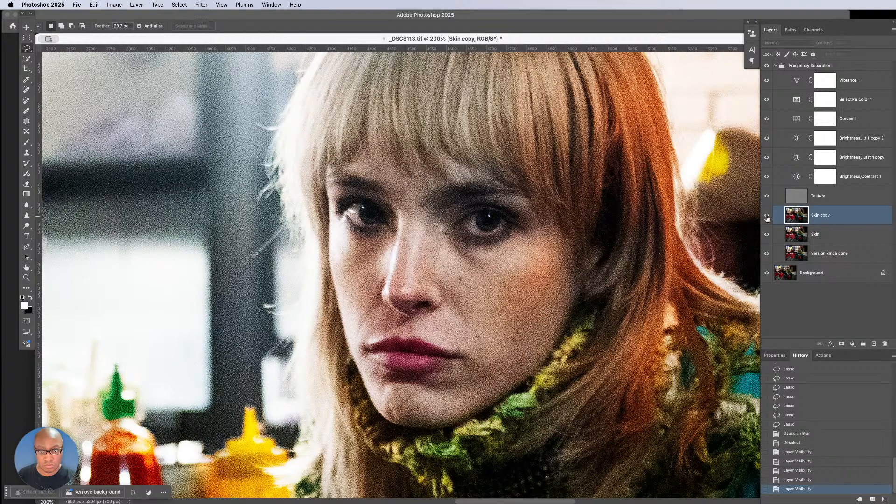
click(766, 216)
click(766, 216)
click(766, 217)
click(767, 218)
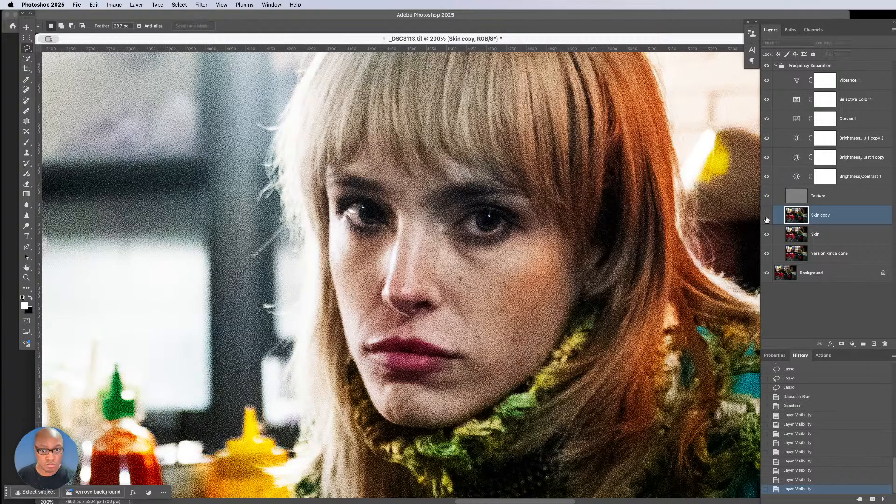
click(767, 218)
Step: Examine the retouched skin in the context of the whole photo and return to a 200% view of the face
key(super+minus)
key(super+minus)
key(super+minus)
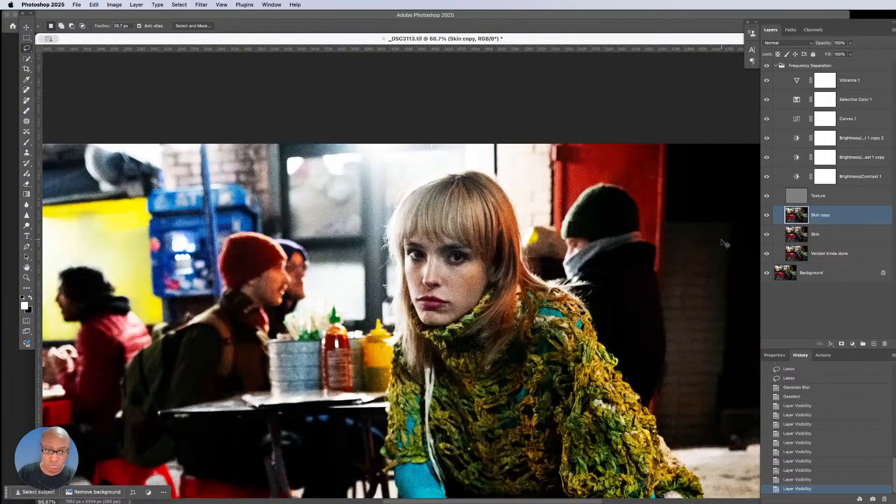
key(super+plus)
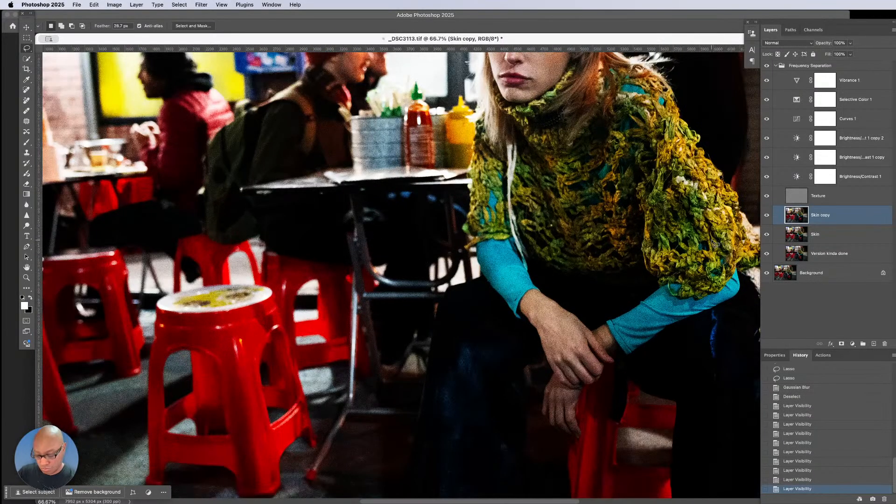
key(super+0)
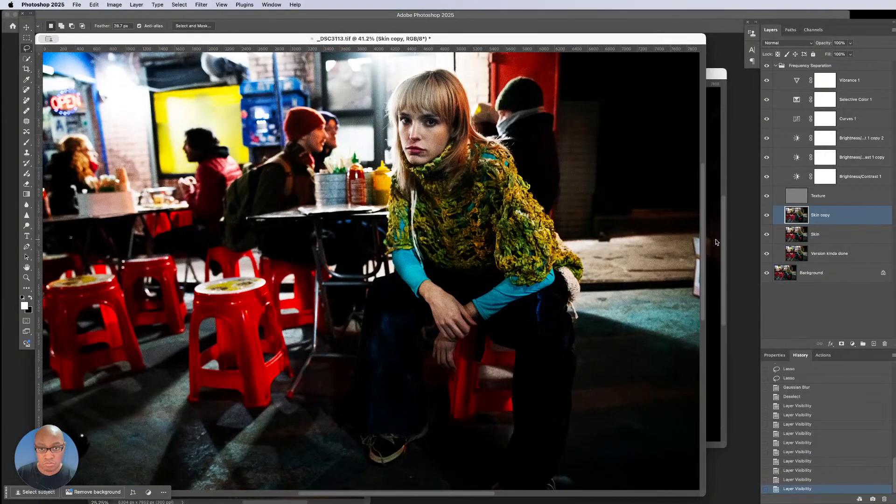
key(super+plus)
key(super+plus)
key(super+plus)
key(super+plus)
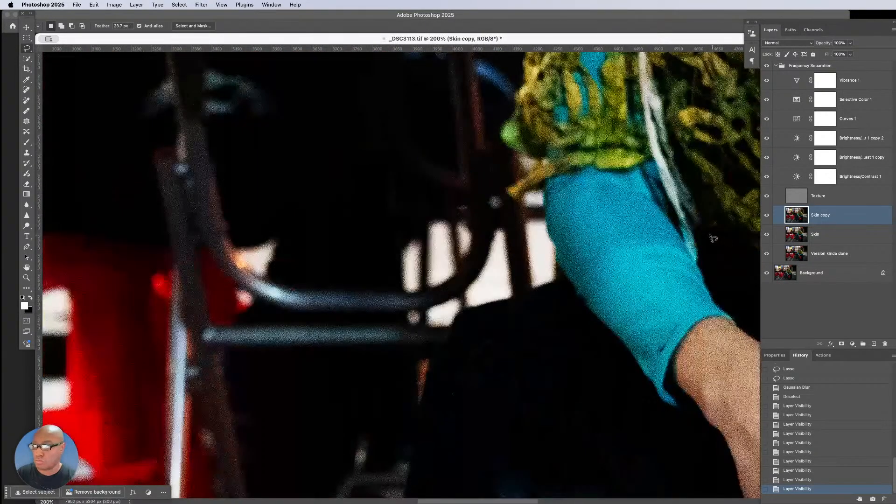
mouse_move(682, 207)
mouse_down()
mouse_move(569, 292)
mouse_move(574, 284)
mouse_up()
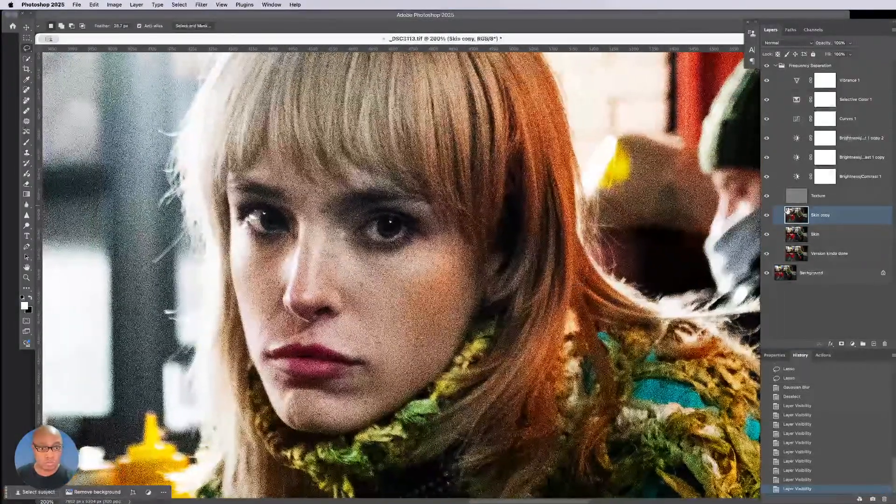
Step: Sample the upper left cheek with the Clone Stamp at 10% opacity and lighten the shadow beneath the woman's left eye
key(s)
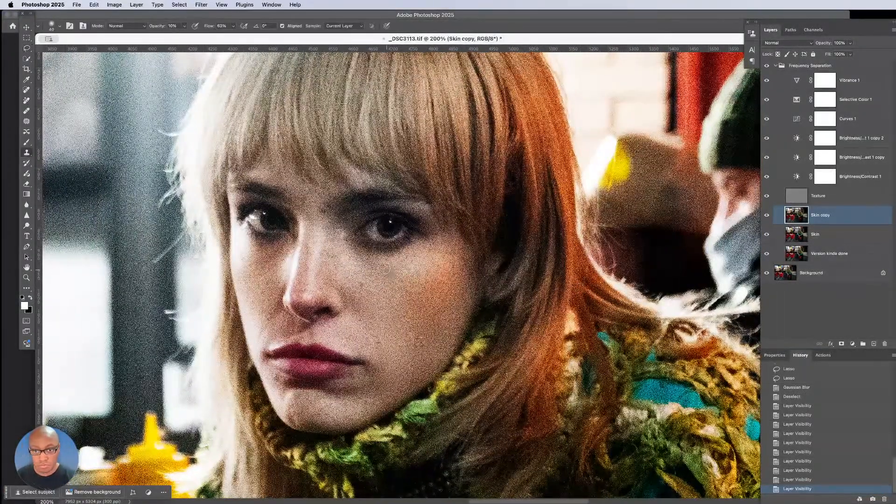
alt+click(348, 264)
click(350, 250)
click(353, 251)
click(358, 253)
click(362, 254)
click(370, 255)
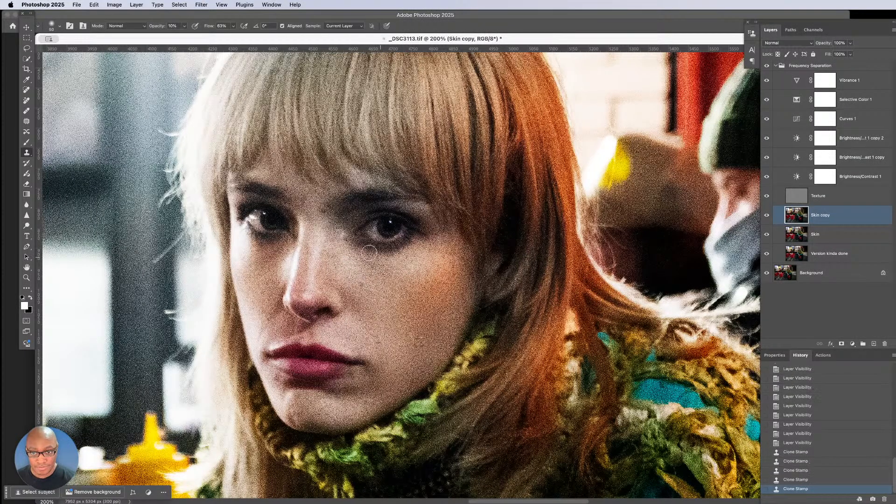
click(359, 251)
click(354, 246)
click(352, 242)
click(357, 249)
click(360, 253)
click(386, 255)
click(397, 256)
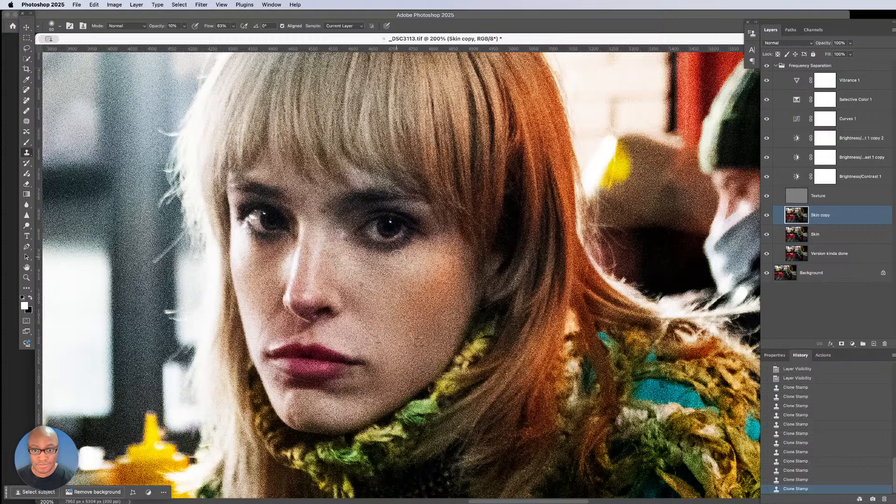
Step: Hide the Texture layer and clone more cheek skin over the tone transition below the woman's left eye
click(767, 195)
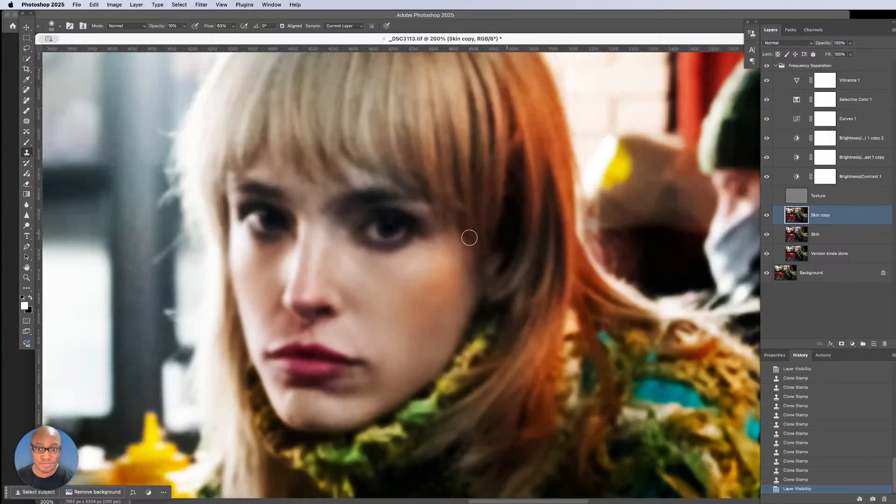
click(384, 266)
click(383, 263)
click(384, 259)
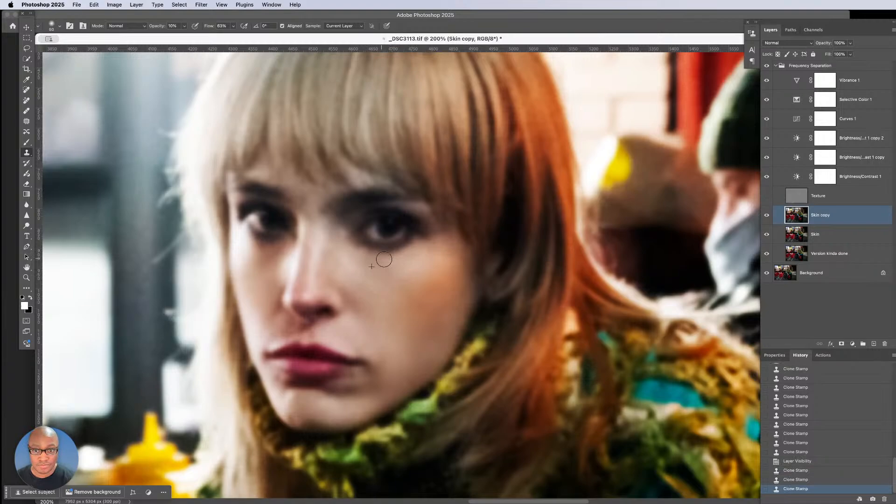
Step: Clone skin over the shadow beneath the woman's right eye and show the Texture layer again
click(269, 255)
click(269, 253)
click(266, 248)
click(265, 247)
click(261, 247)
click(262, 245)
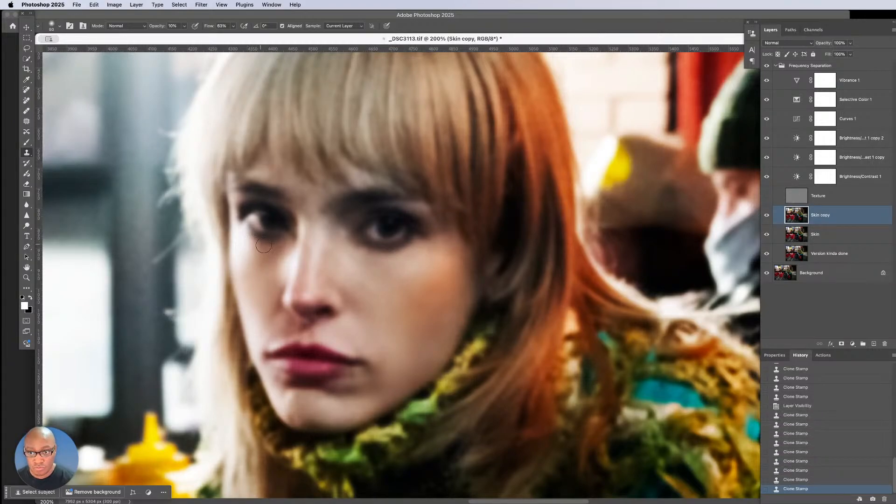
click(265, 248)
click(268, 249)
click(268, 247)
click(267, 251)
click(271, 251)
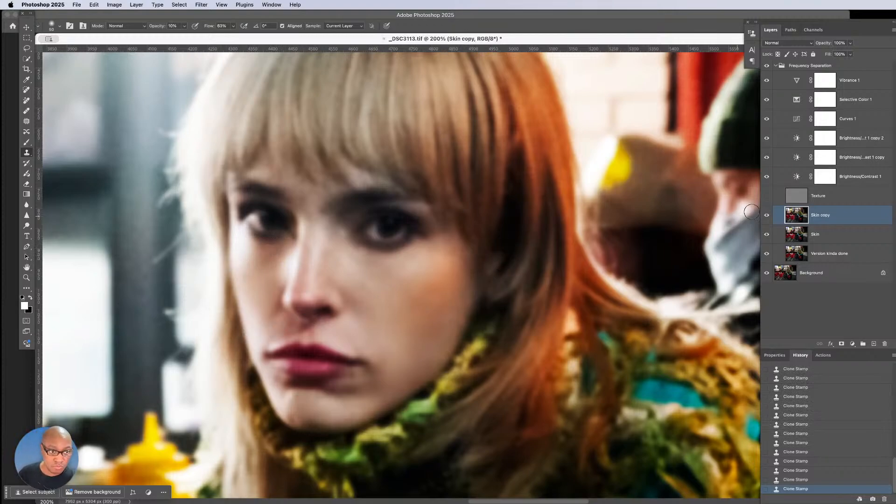
click(767, 196)
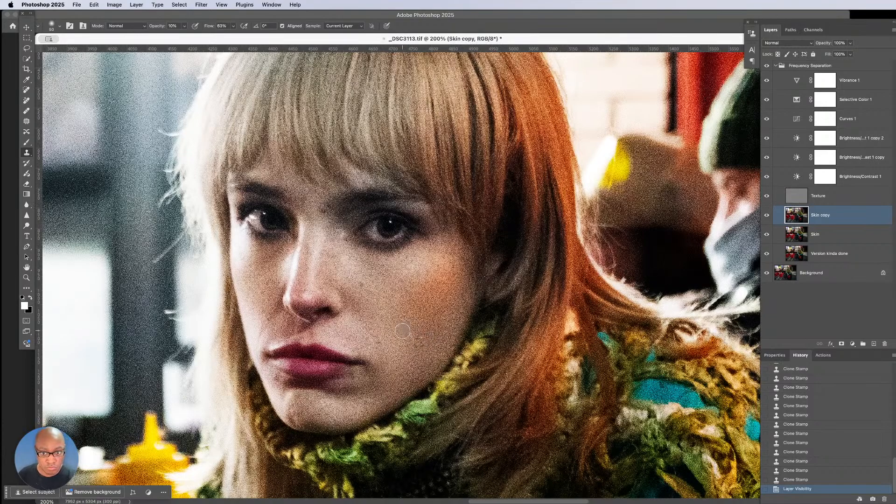
Step: Hide the Texture layer, clone skin over the uneven tones beside the corner of the woman's mouth, and show the Texture layer again
click(767, 196)
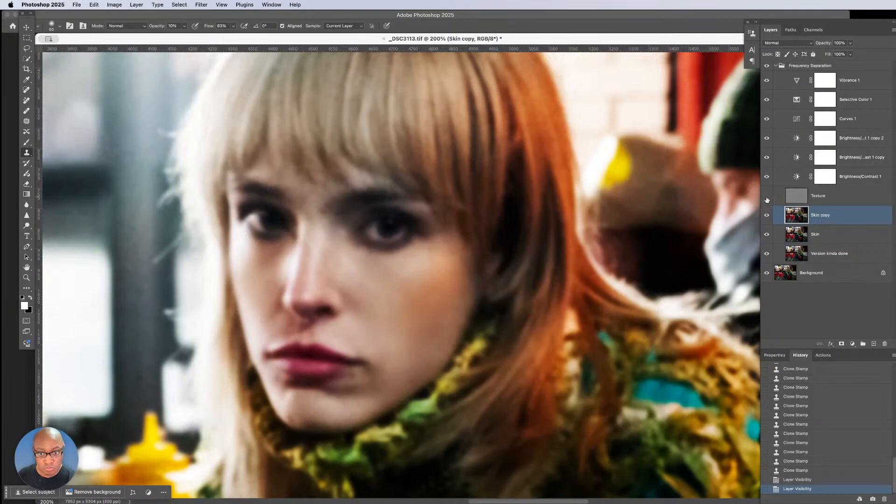
click(386, 346)
click(380, 356)
click(389, 361)
click(398, 366)
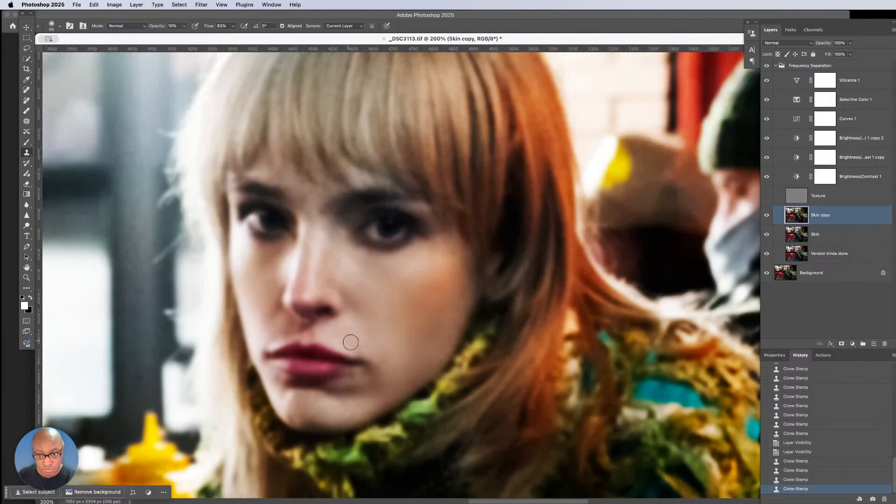
click(367, 346)
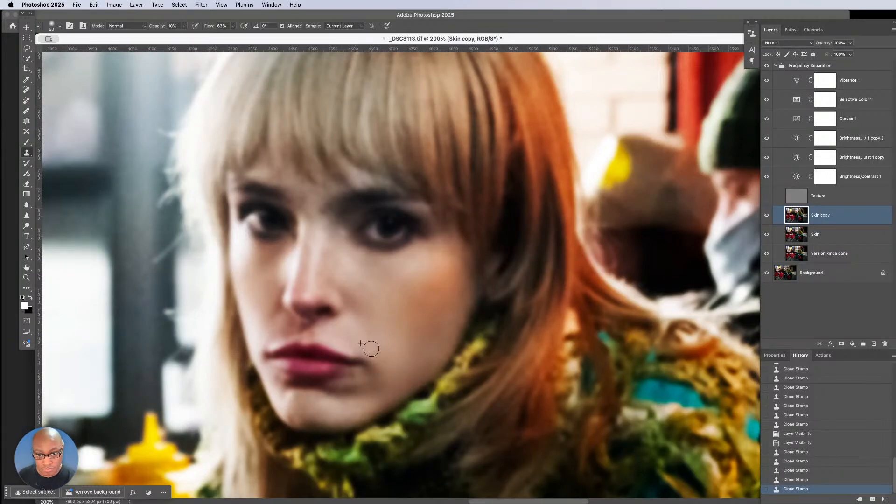
click(767, 195)
Step: Patch the blemishes on the woman's lower cheek near the corner of her mouth on the Texture layer, clearing each selection
click(833, 196)
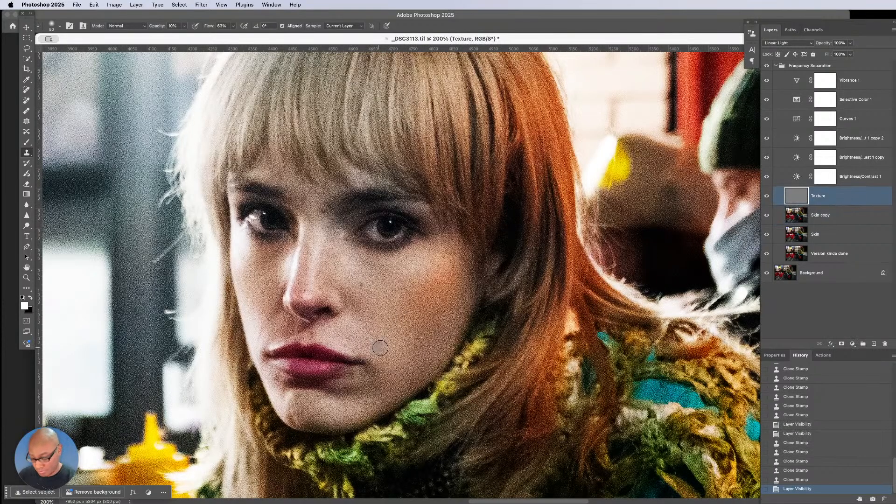
key(j)
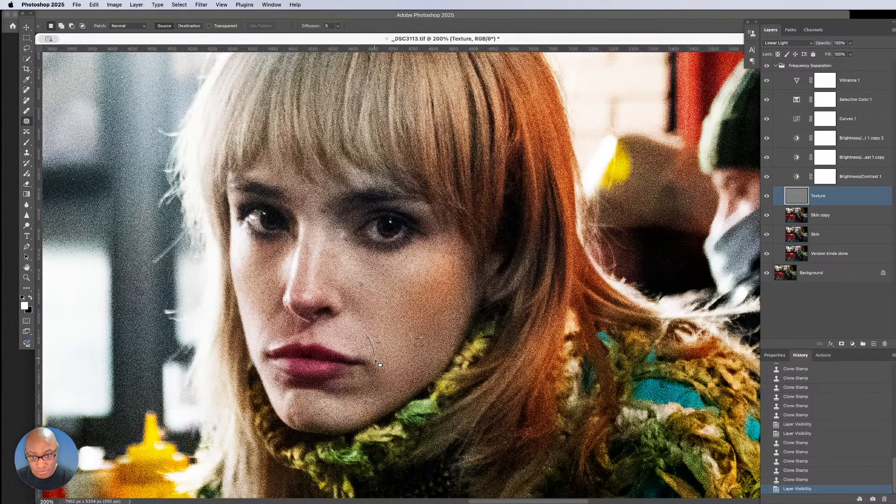
mouse_move(392, 367)
mouse_down()
mouse_move(373, 335)
mouse_move(407, 341)
mouse_move(369, 338)
mouse_move(420, 340)
mouse_move(434, 335)
mouse_move(429, 323)
mouse_move(409, 337)
mouse_move(422, 376)
mouse_up()
key(super+d)
key(super+d)
key(super+d)
key(super+d)
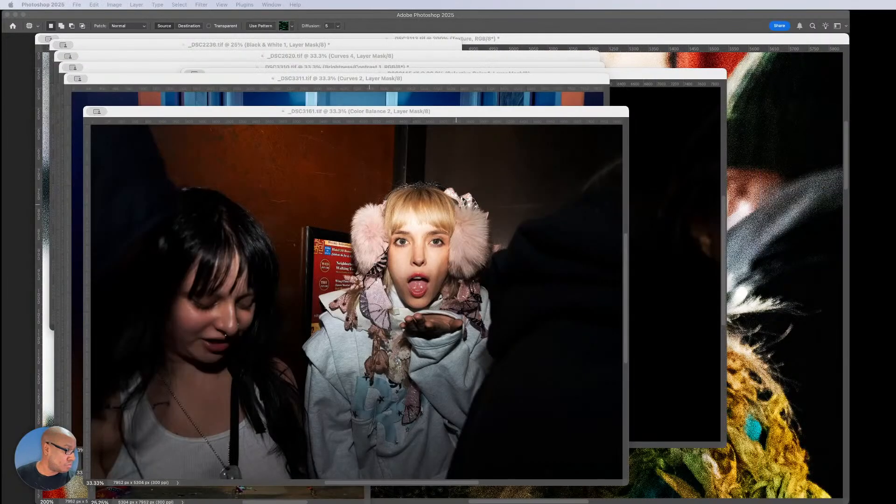
Step: Bring the _DSC3113.tif portrait back to the front and patch the spot on the cheek beside the woman's nose on the Texture layer
key(ctrl+Down)
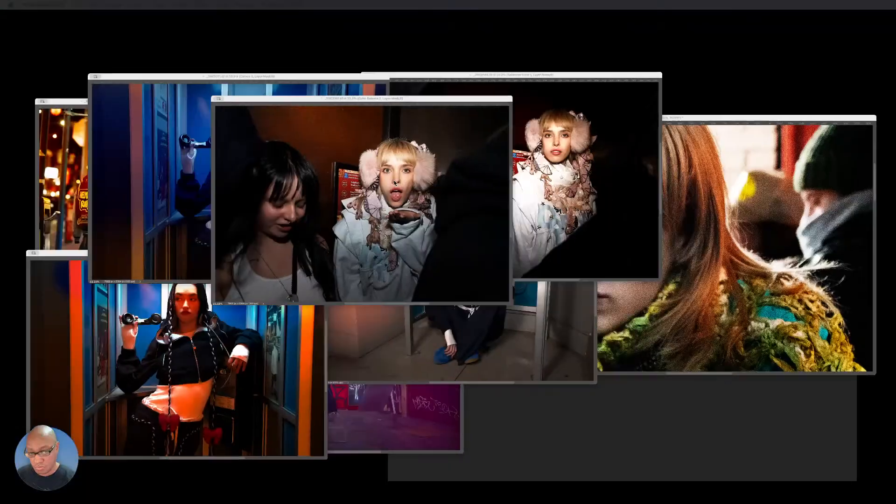
click(684, 211)
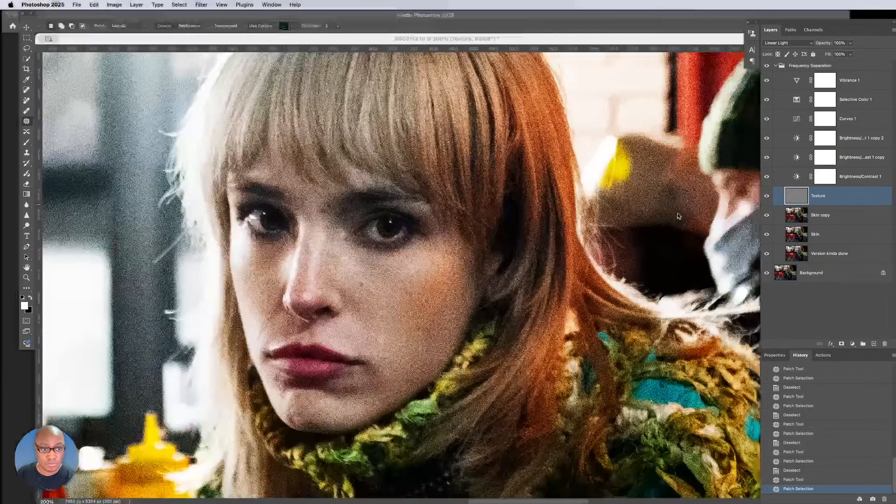
mouse_move(361, 279)
mouse_down()
mouse_move(355, 285)
mouse_move(369, 295)
mouse_up()
key(super+d)
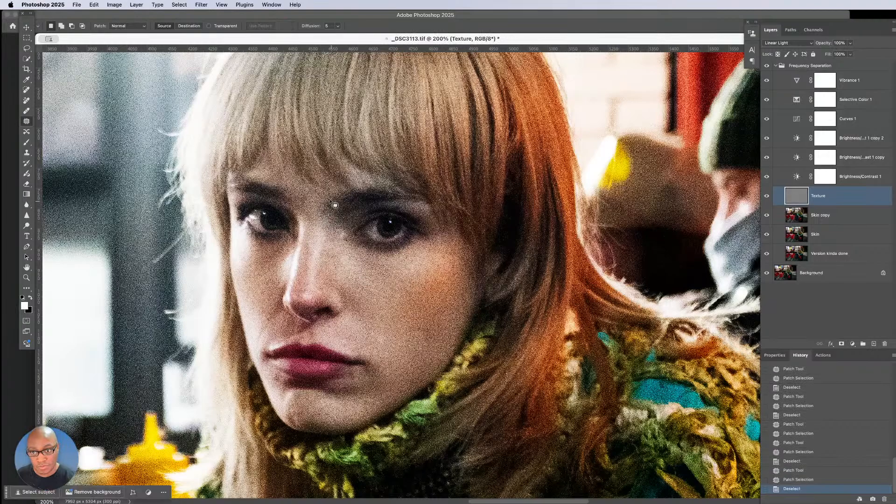
click(332, 220)
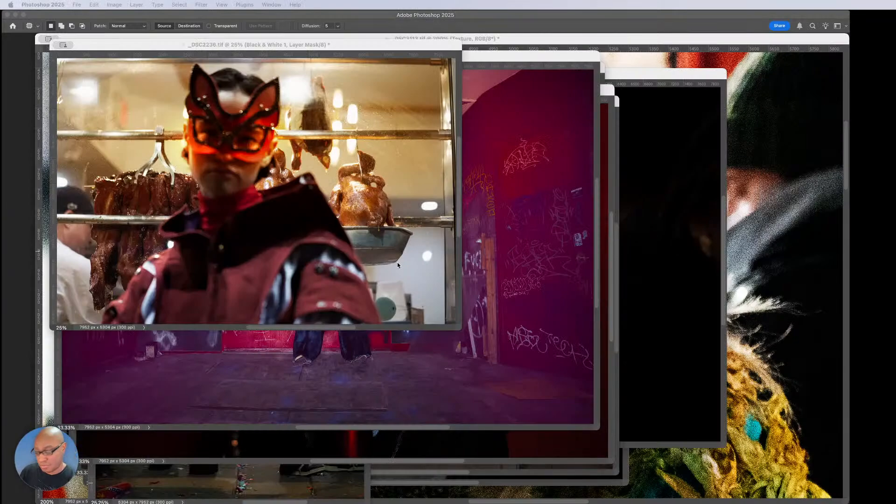
key(ctrl+Down)
click(690, 206)
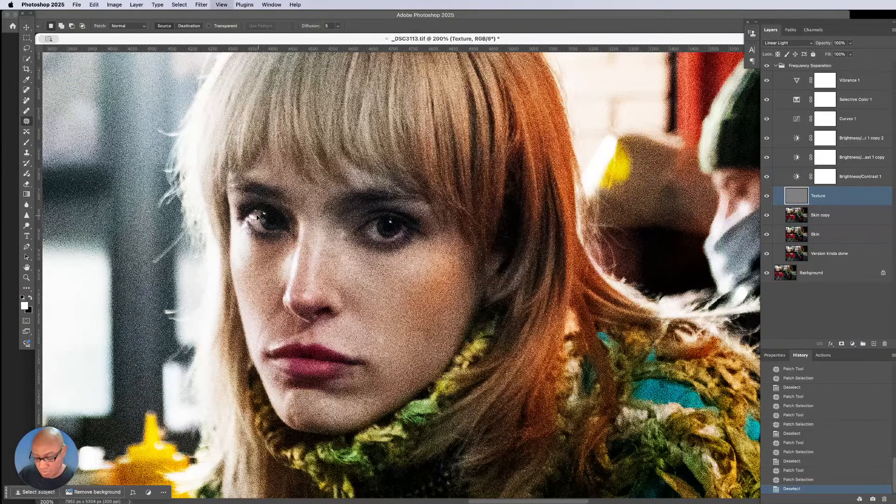
Step: Lasso the highlight areas on the woman's cheek, hair and chin as one combined selection with a 28.7 px feather
key(ctrl+minus)
key(ctrl+minus)
key(ctrl+minus)
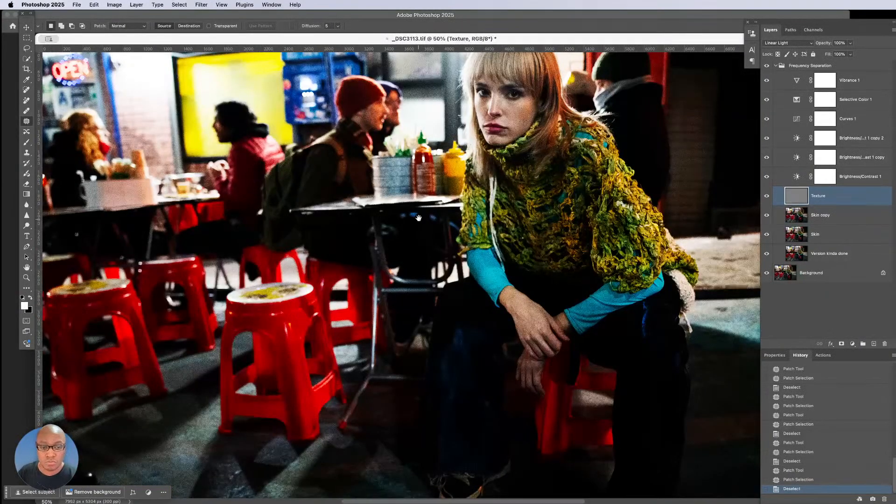
scroll(364, 224, right, 5)
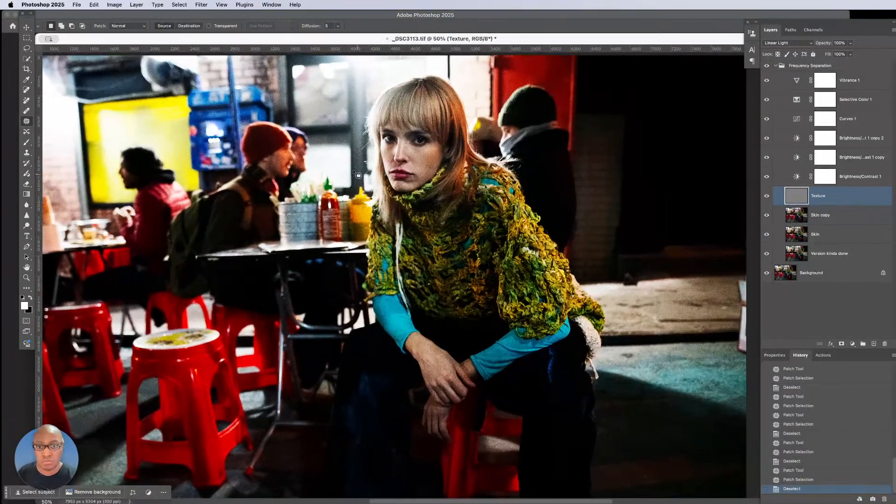
click(26, 48)
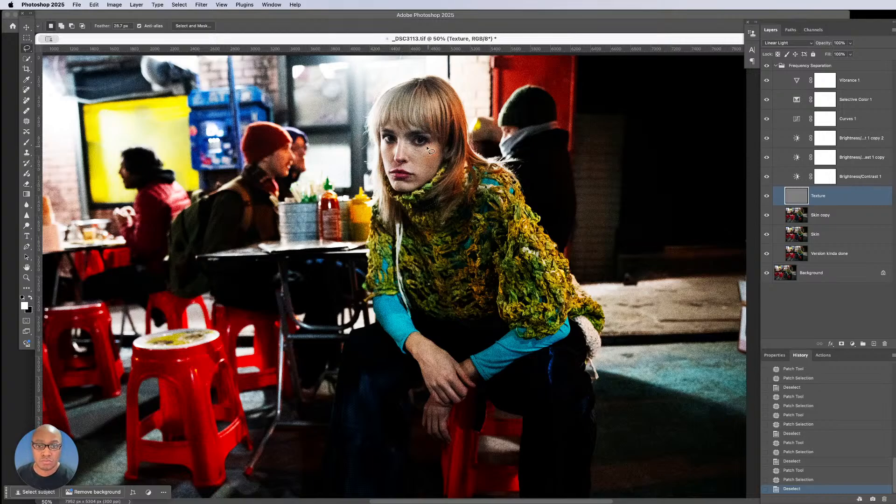
mouse_move(427, 149)
mouse_down()
mouse_move(415, 161)
mouse_move(437, 158)
mouse_move(427, 172)
mouse_move(423, 161)
mouse_up()
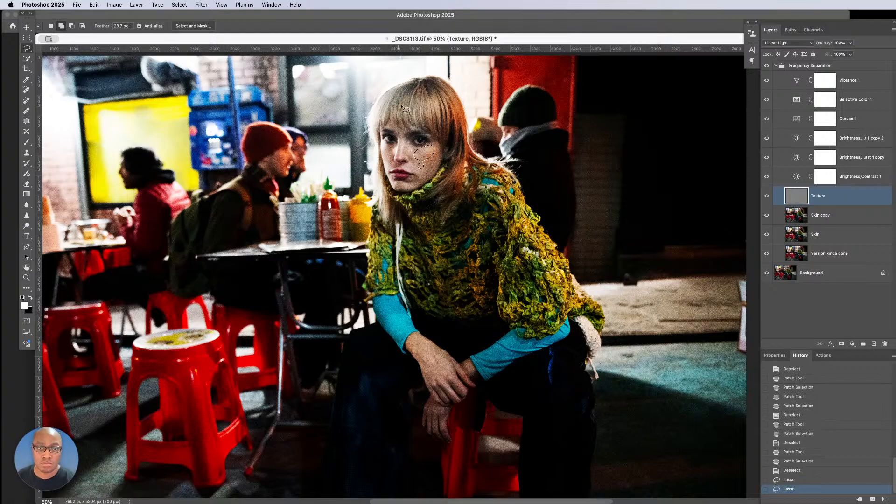
mouse_move(406, 110)
mouse_down()
mouse_move(443, 114)
mouse_move(429, 105)
mouse_move(386, 111)
mouse_move(396, 105)
mouse_up()
mouse_move(392, 105)
mouse_down()
mouse_move(383, 111)
mouse_move(392, 109)
mouse_up()
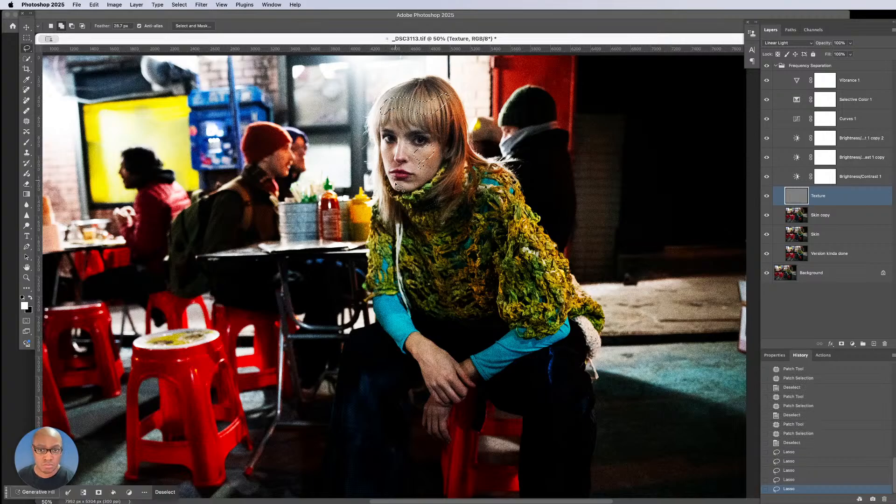
Step: Add a Curves adjustment layer masked to the face and hair selection and raise the upper midtones slightly
click(852, 344)
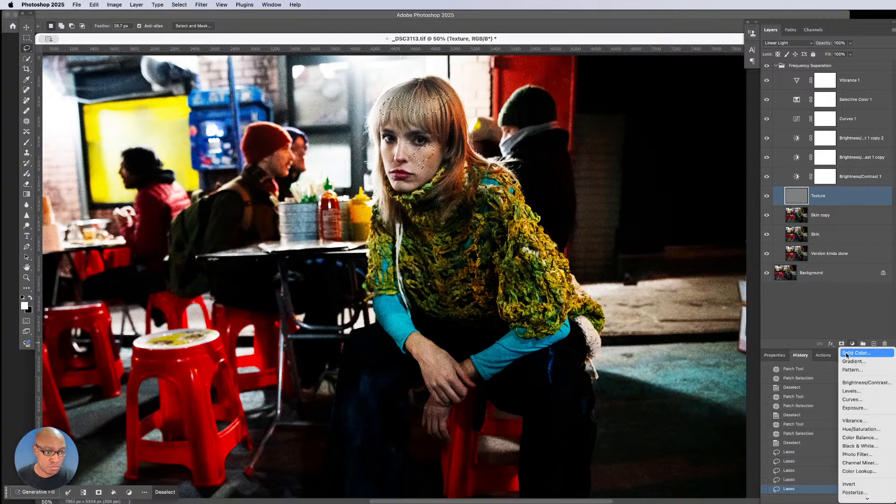
click(857, 400)
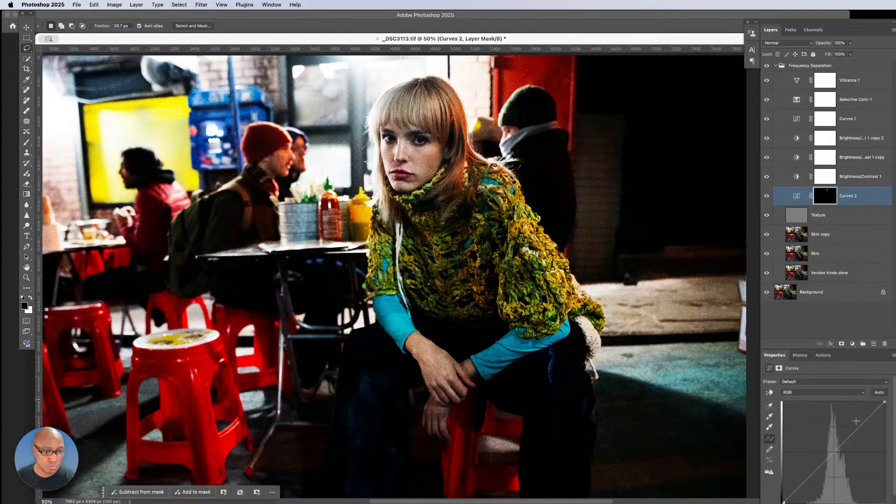
drag(853, 434, 853, 422)
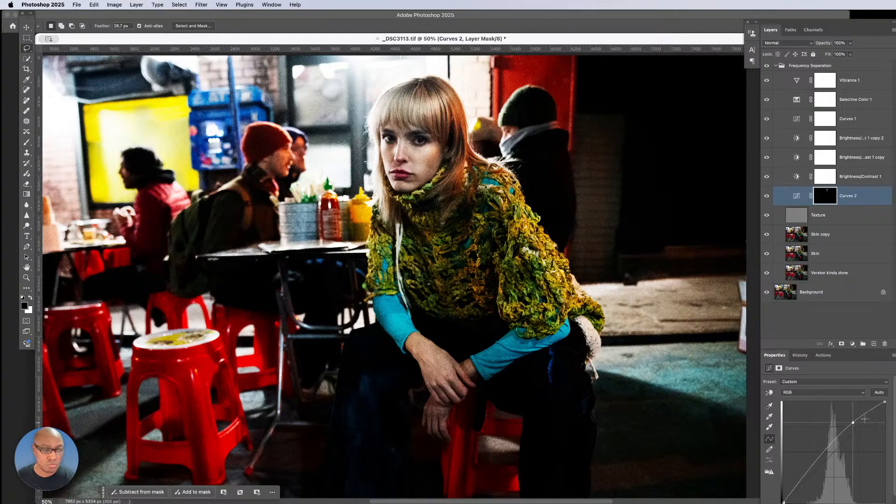
key(Tab)
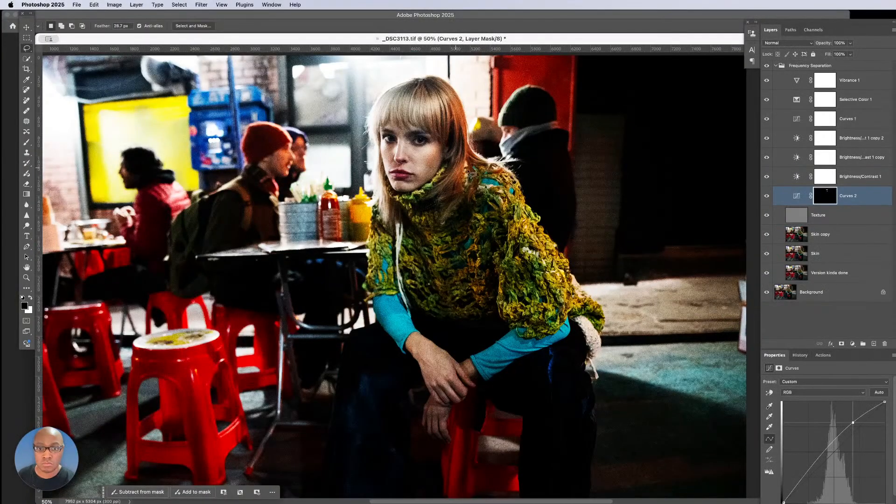
mouse_move(852, 422)
mouse_down()
mouse_move(836, 421)
mouse_move(851, 426)
mouse_up()
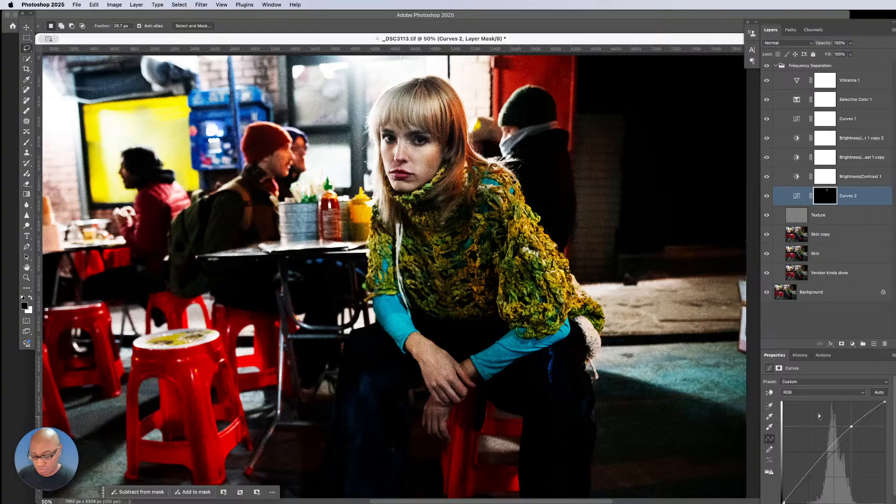
Step: Return to the _DSC3113.tif window, set the Lasso feather to 94.4 px and select both legs of the woman's jeans
key(super+minus)
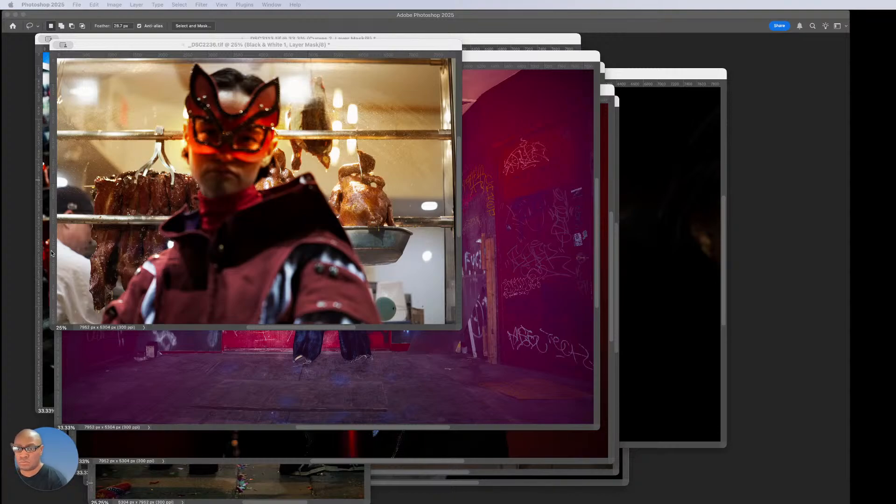
key(ctrl+Down)
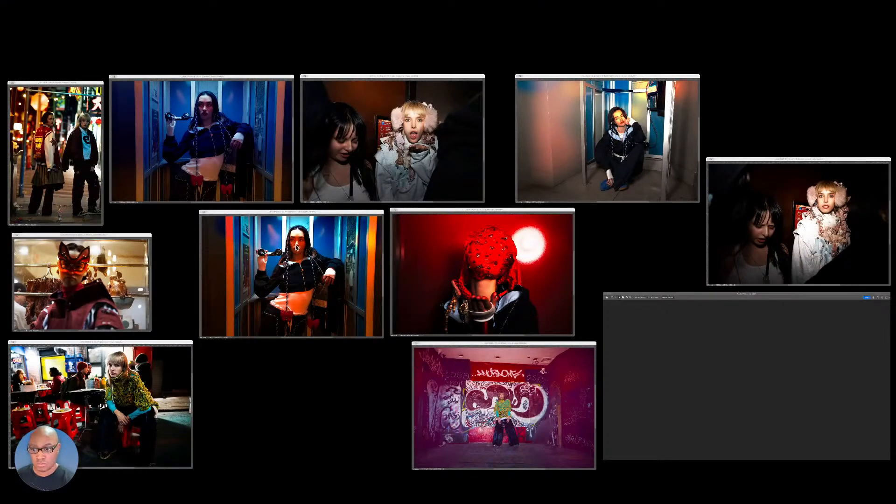
click(162, 361)
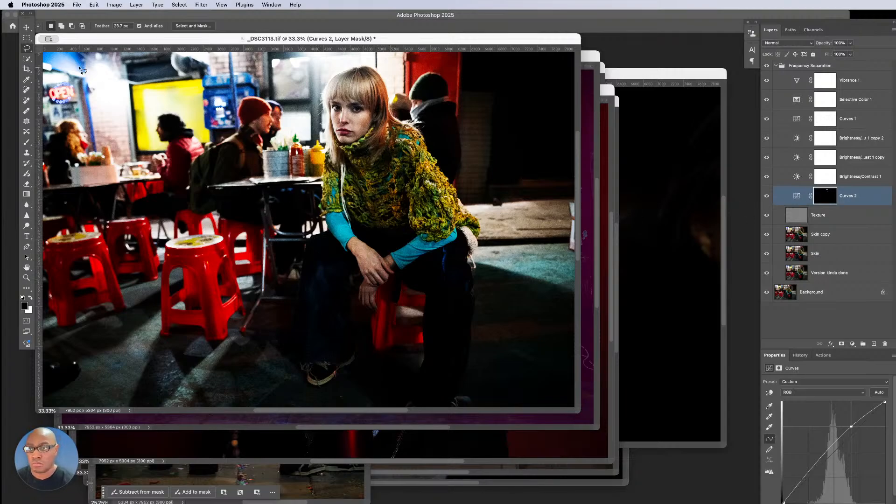
mouse_move(103, 27)
mouse_down()
mouse_move(114, 29)
mouse_move(100, 27)
mouse_up()
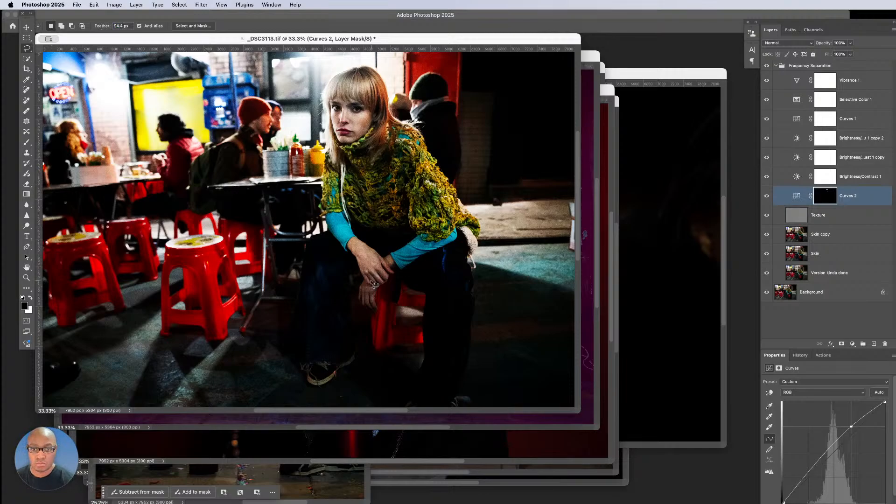
mouse_move(331, 243)
mouse_down()
mouse_move(300, 279)
mouse_move(307, 356)
mouse_move(338, 350)
mouse_move(333, 314)
mouse_move(348, 264)
mouse_up()
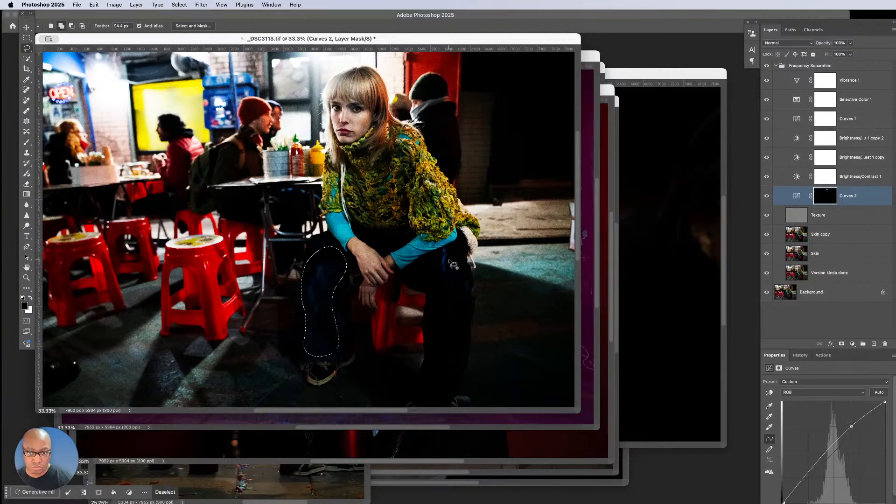
mouse_move(443, 255)
mouse_down()
mouse_move(425, 353)
mouse_move(442, 367)
mouse_move(470, 298)
mouse_move(467, 271)
mouse_move(444, 256)
mouse_up()
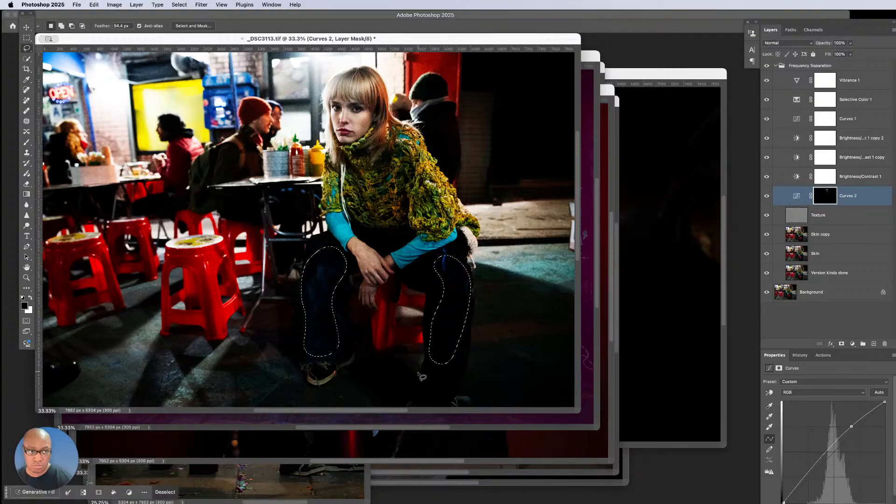
Step: Add a Curves adjustment layer masked to the jeans selection and raise the midtones to brighten the legs
click(853, 343)
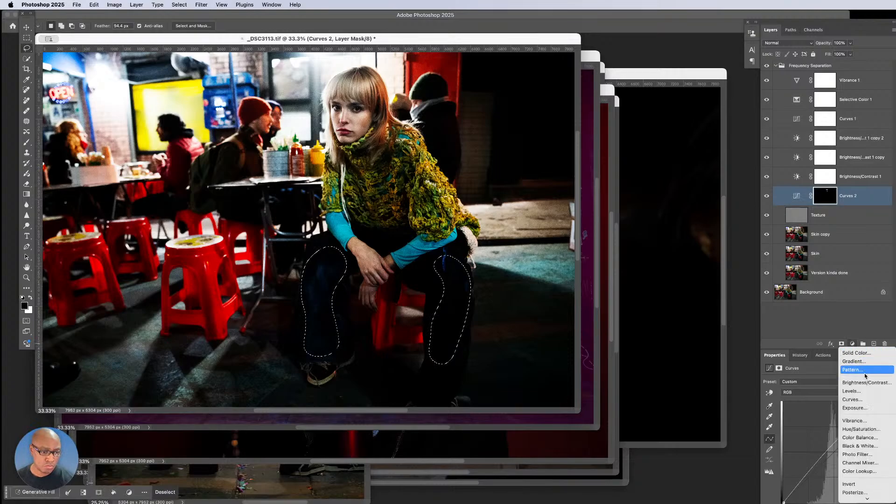
click(863, 401)
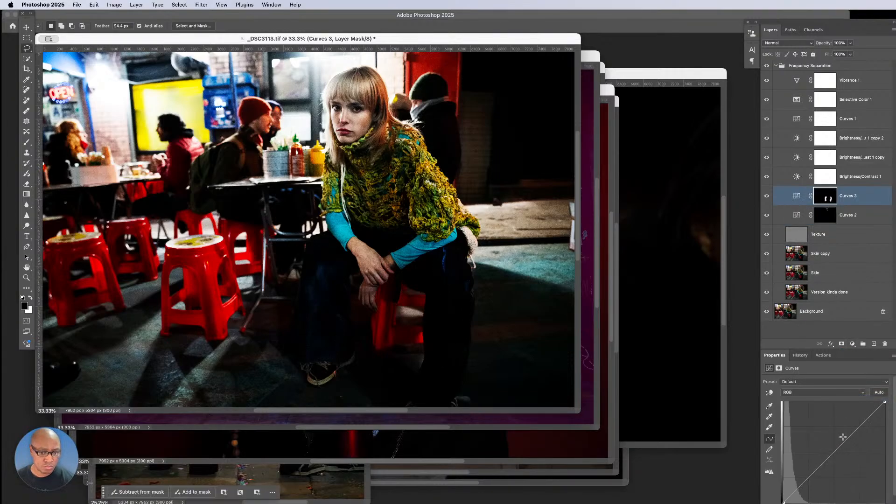
drag(830, 455, 833, 435)
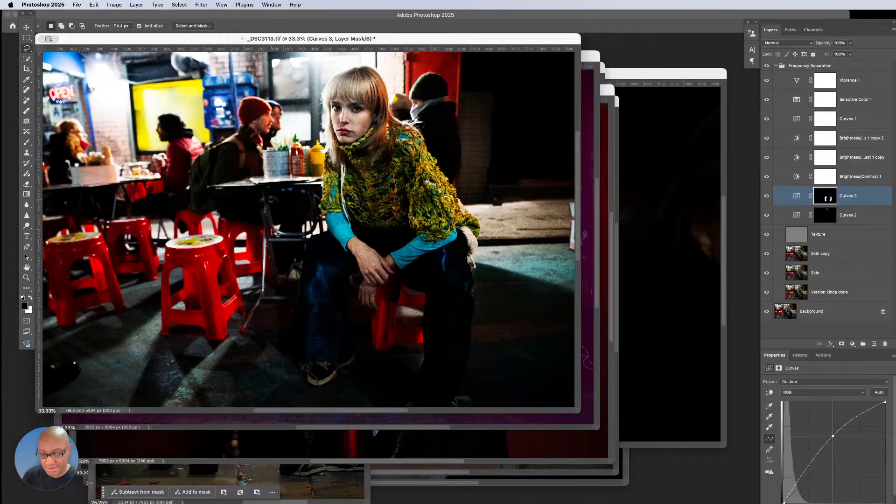
Step: Enlarge the document window around the 25% view and lasso the bright background behind the woman plus the area around the OPEN sign
key(super+minus)
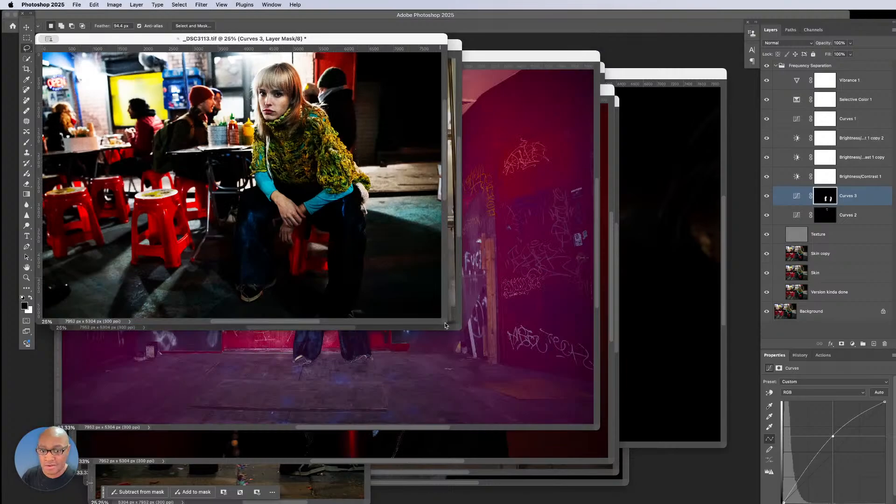
drag(446, 325, 629, 396)
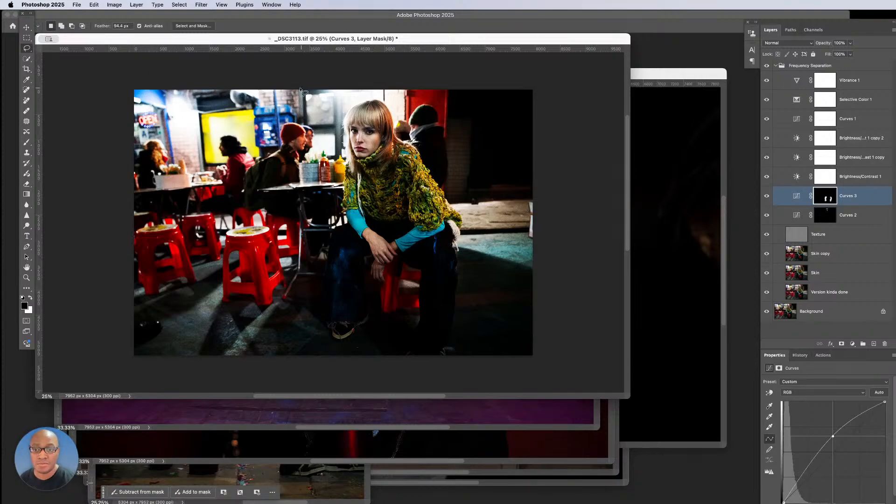
mouse_move(287, 91)
mouse_down()
mouse_move(286, 134)
mouse_move(317, 159)
mouse_move(334, 155)
mouse_move(355, 114)
mouse_move(412, 93)
mouse_move(299, 88)
mouse_up()
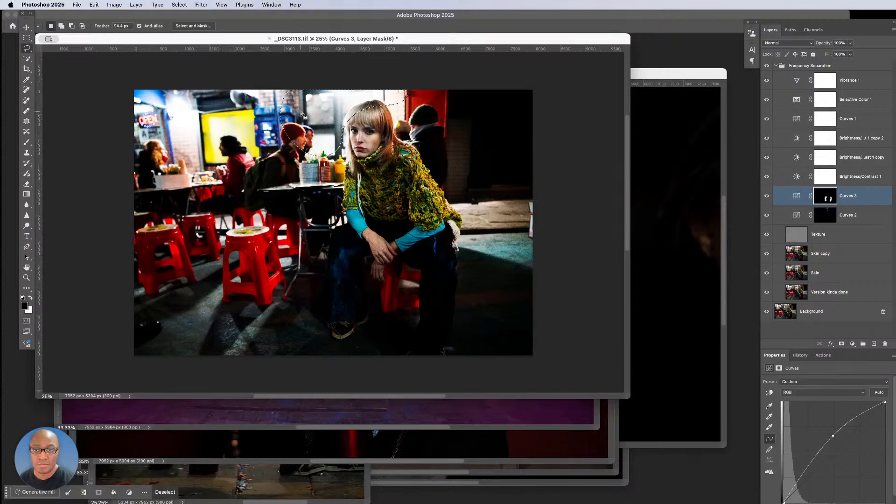
key(shift)
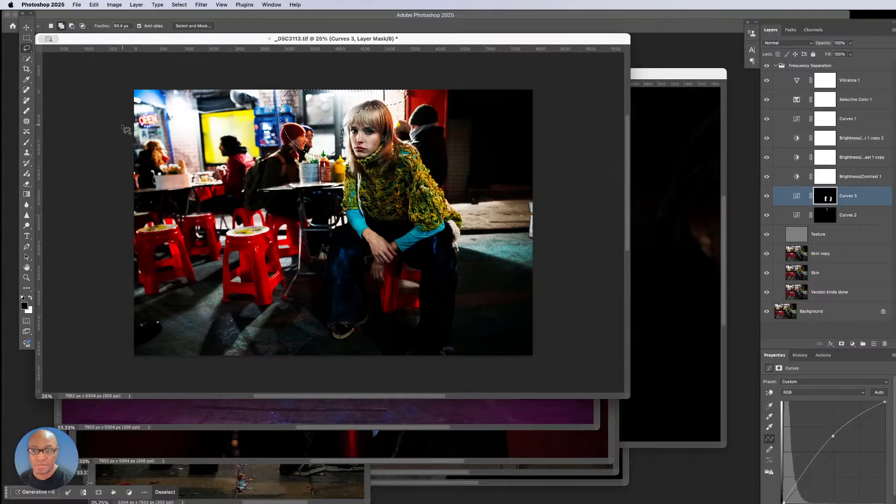
mouse_move(126, 130)
mouse_down()
mouse_move(175, 151)
mouse_move(193, 133)
mouse_move(195, 87)
mouse_move(121, 87)
mouse_move(122, 138)
mouse_move(198, 158)
mouse_up()
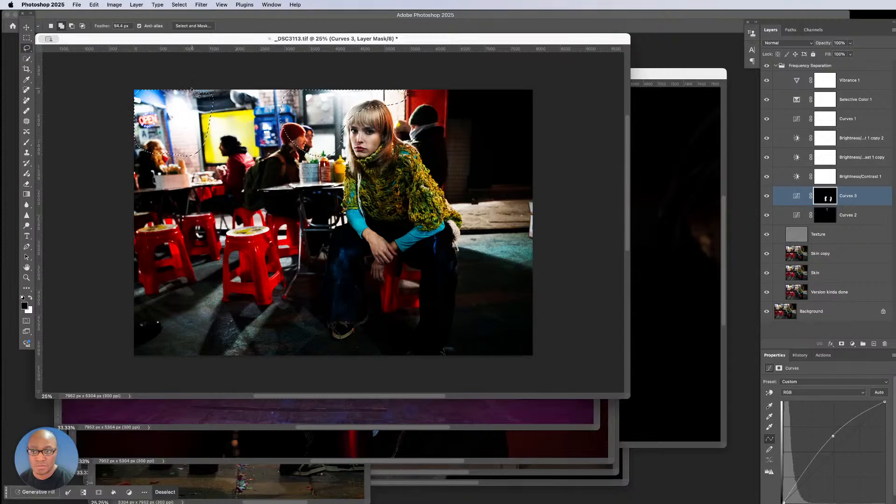
Step: Refine the lasso selection along the bright background's edges and add a Color Balance adjustment layer masked to it
drag(191, 88, 215, 91)
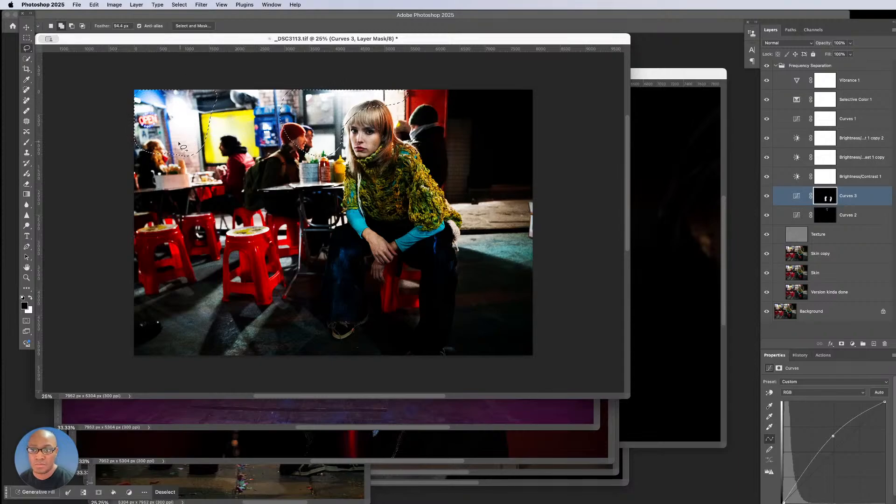
drag(172, 156, 206, 154)
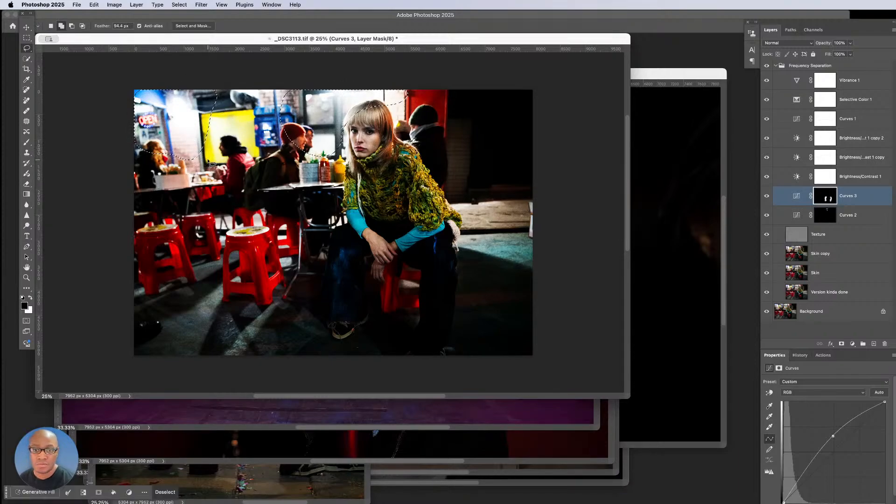
drag(393, 104, 399, 96)
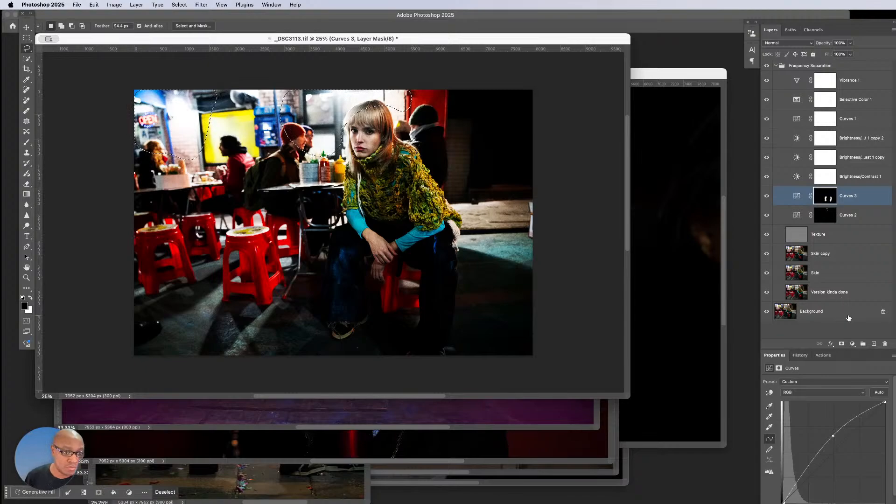
click(852, 343)
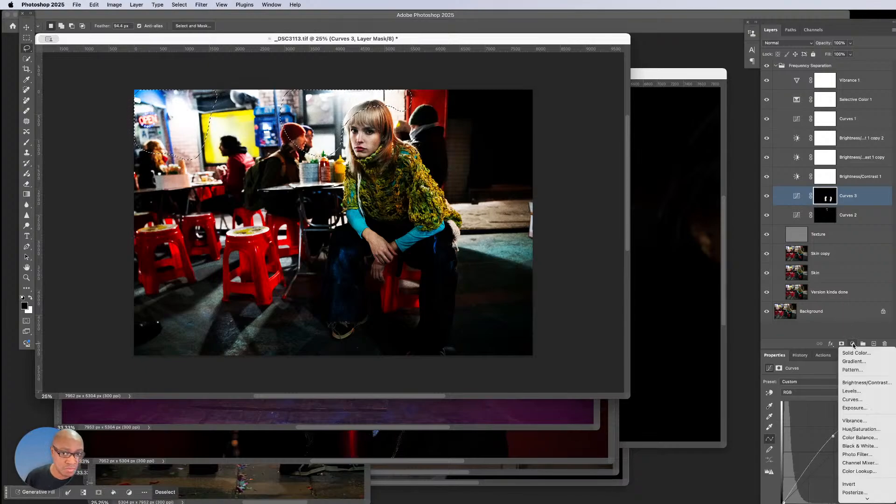
click(859, 437)
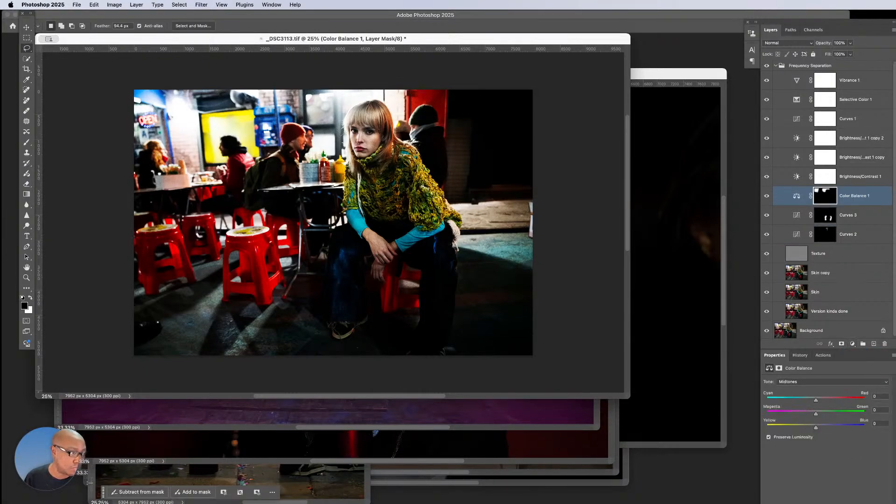
key(super+Tab)
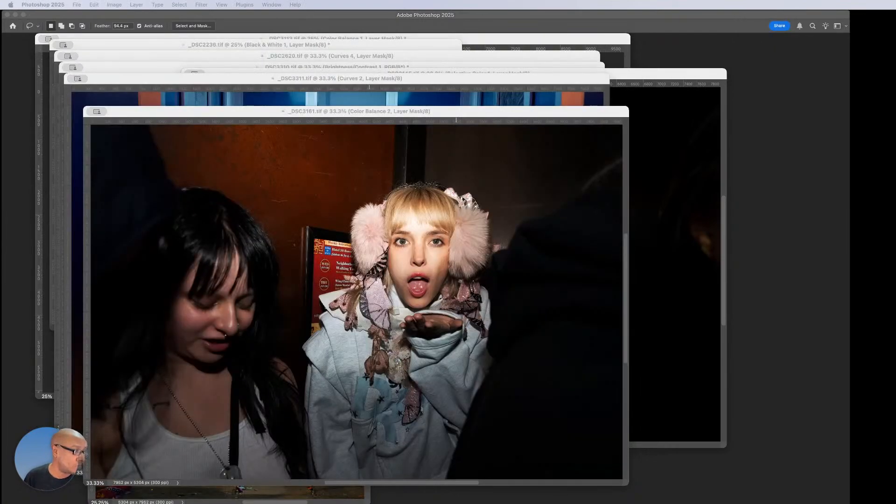
key(ctrl+Down)
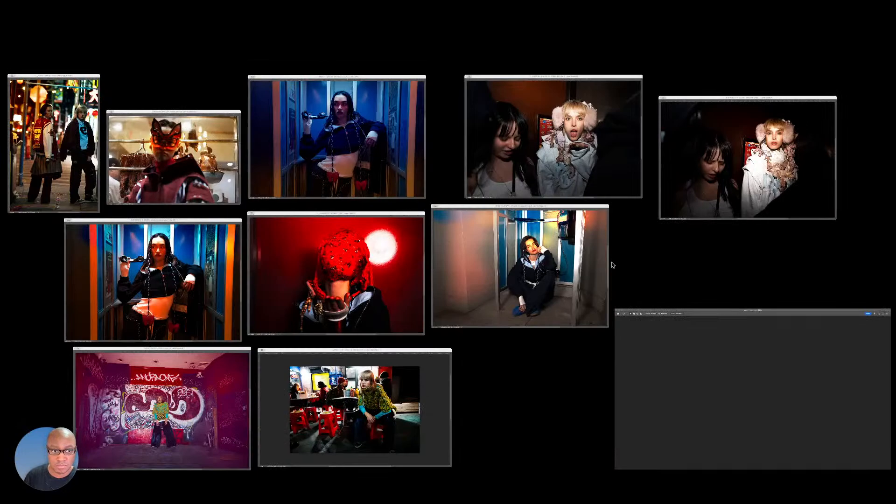
click(368, 367)
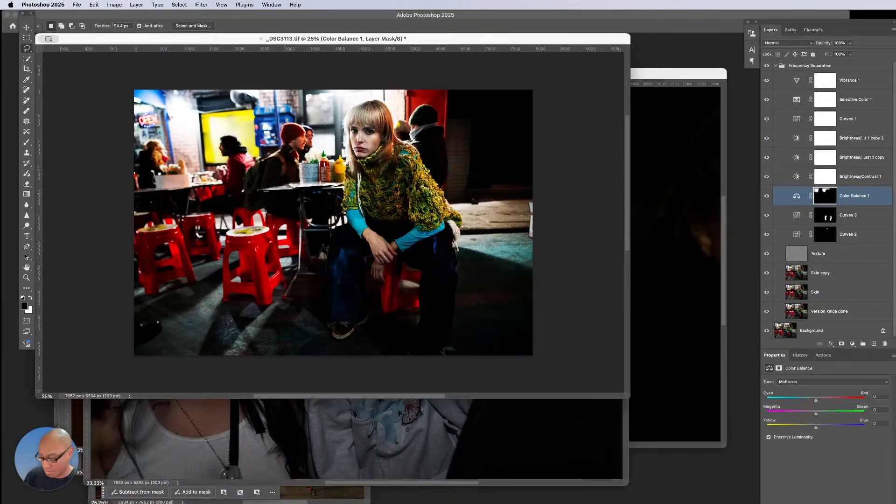
key(ctrl+Down)
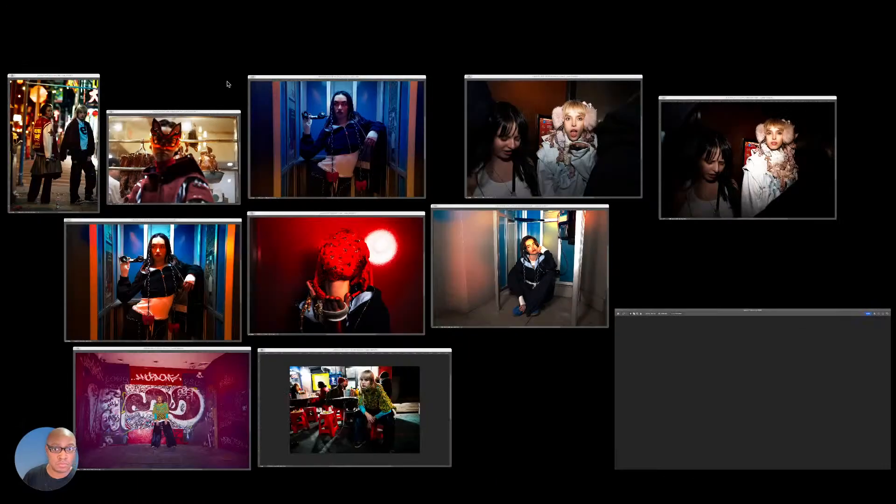
click(369, 370)
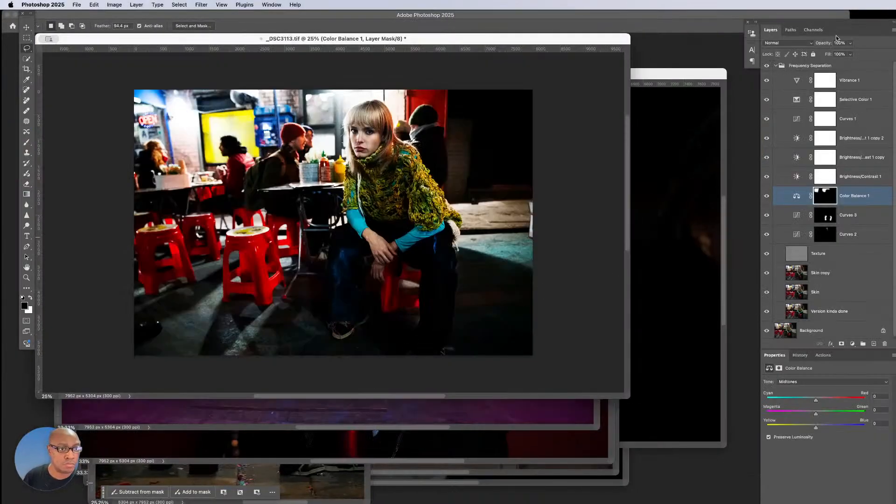
Step: Move the layer controls and photo window inward, and set the background Color Balance highlights to Cyan/Red -67 and Yellow/Blue +15
drag(839, 28, 784, 23)
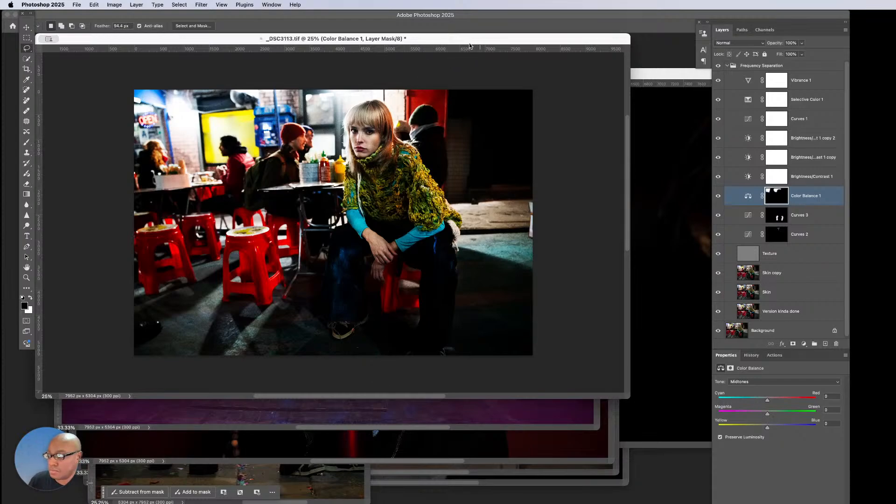
drag(471, 42, 493, 56)
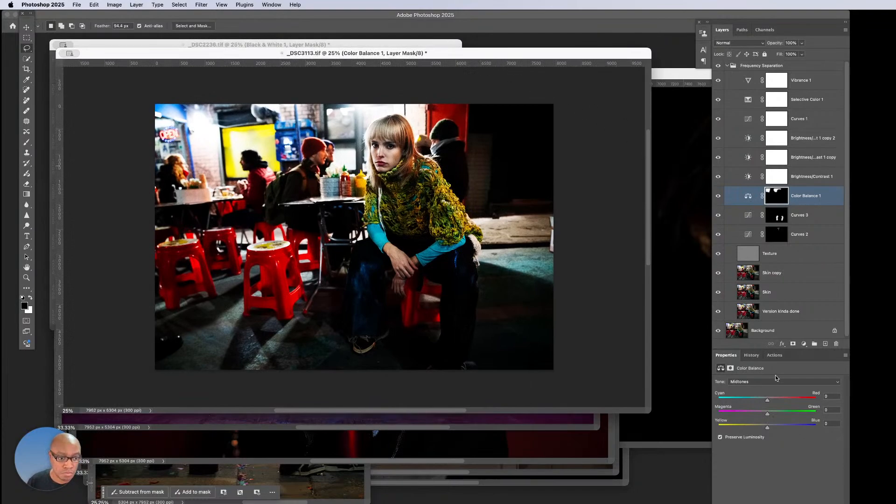
click(763, 383)
click(763, 391)
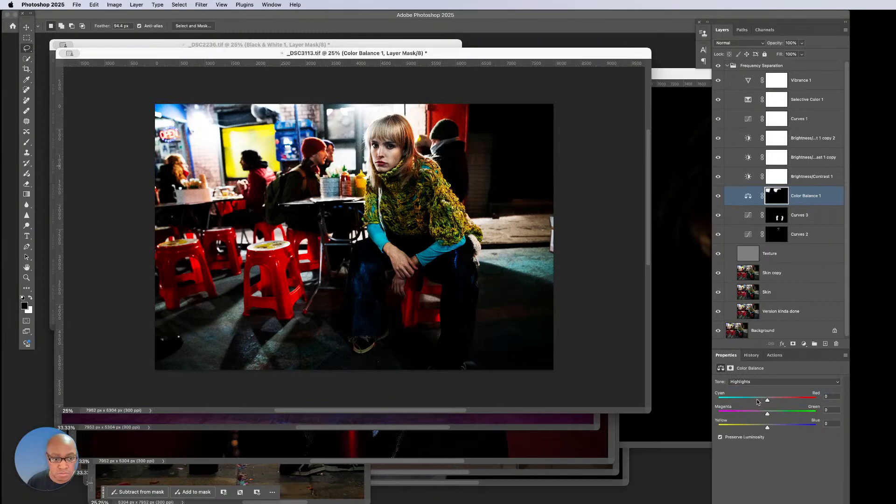
drag(757, 401, 744, 400)
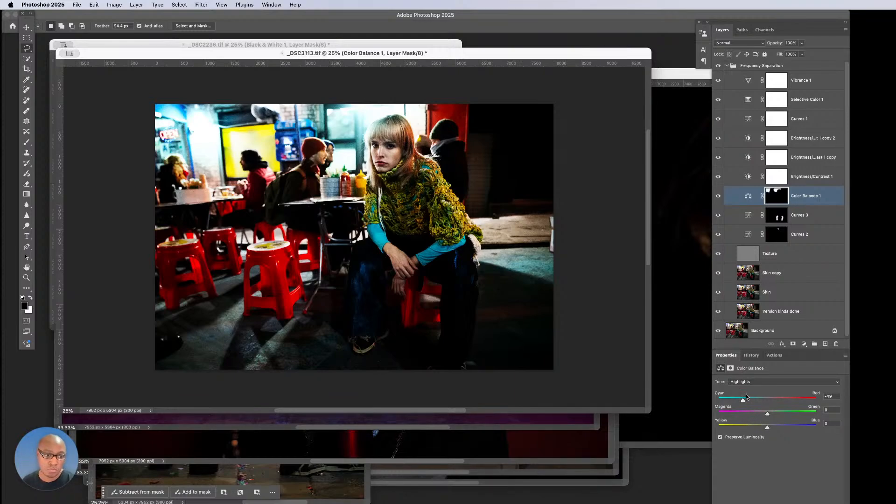
mouse_move(744, 401)
mouse_down()
mouse_move(758, 396)
mouse_move(740, 400)
mouse_up()
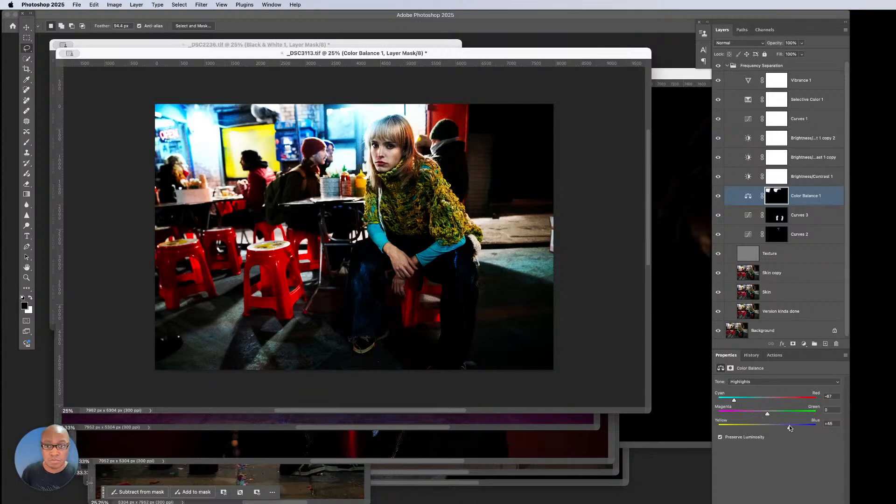
drag(777, 429, 774, 426)
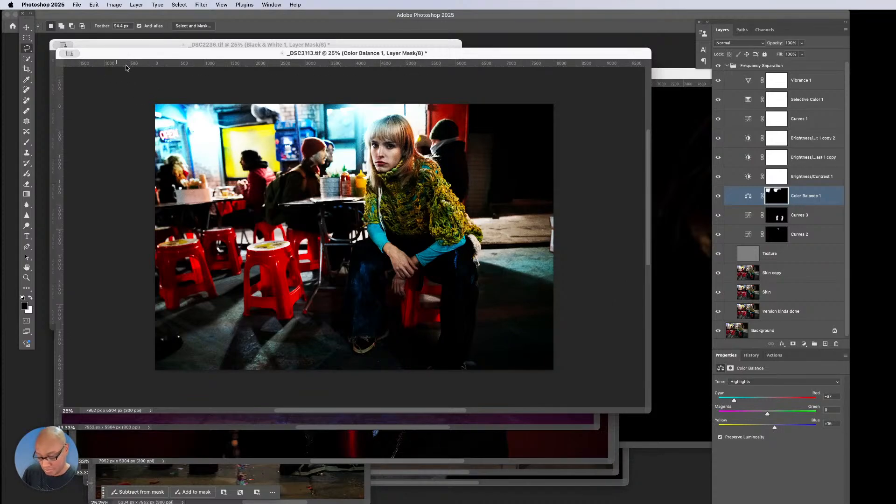
Step: Select the Brightness/Contrast 1 layer and set its brightness to 2
key(super+0)
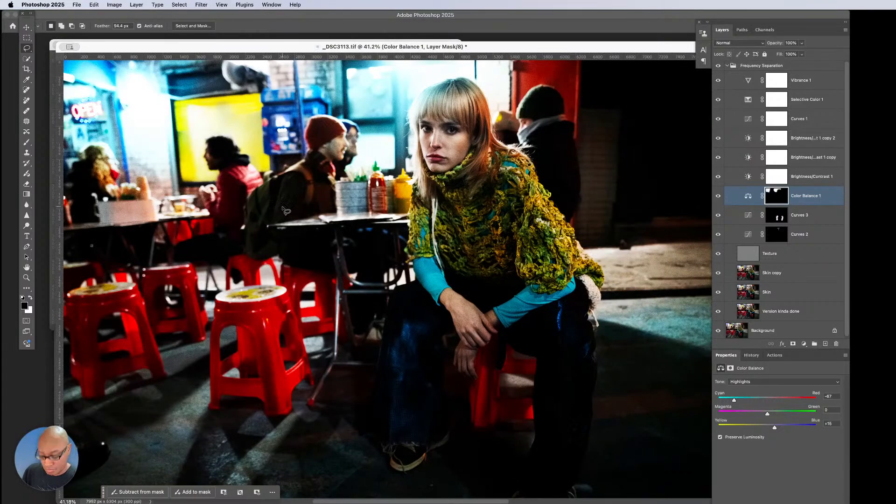
key(super+equal)
key(super+equal)
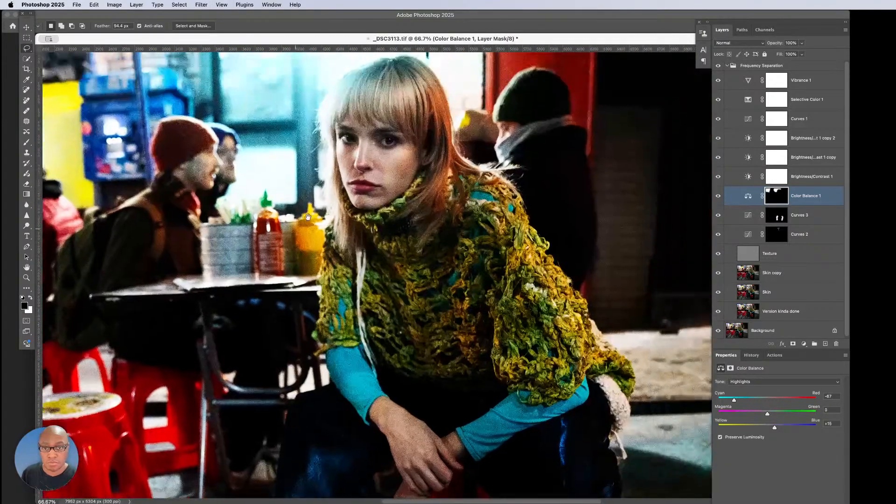
drag(308, 217, 325, 263)
key(super+minus)
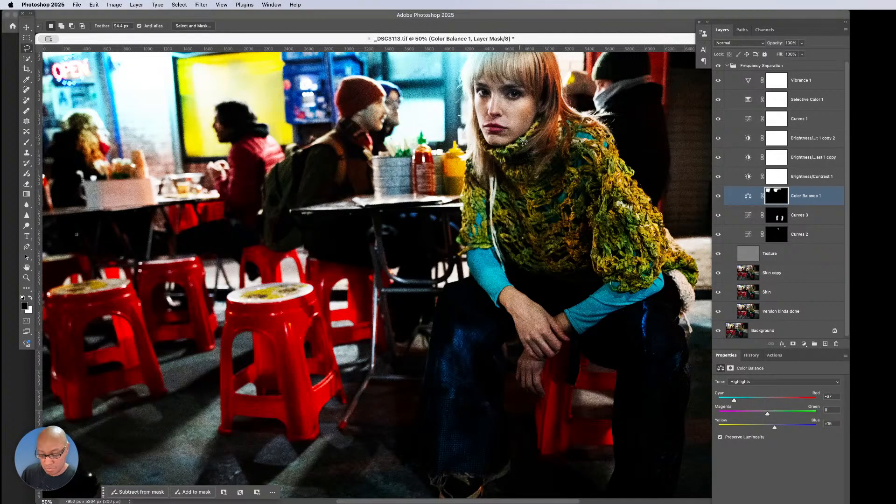
key(super+minus)
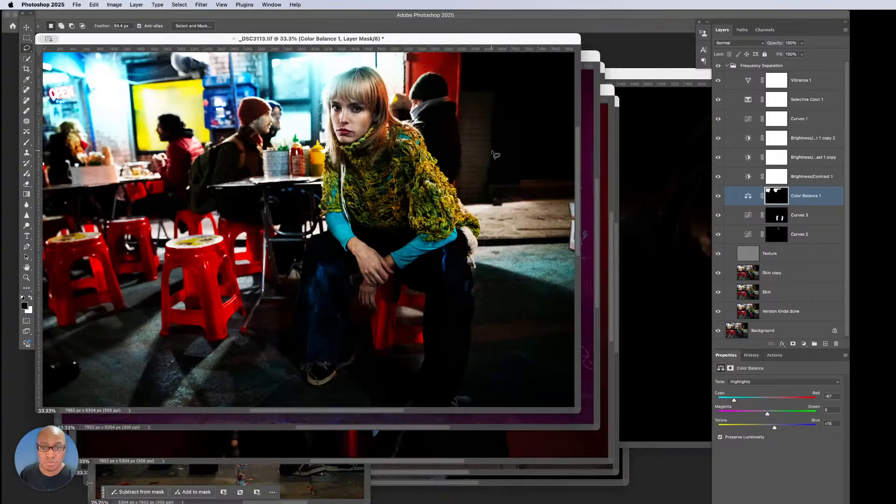
click(743, 180)
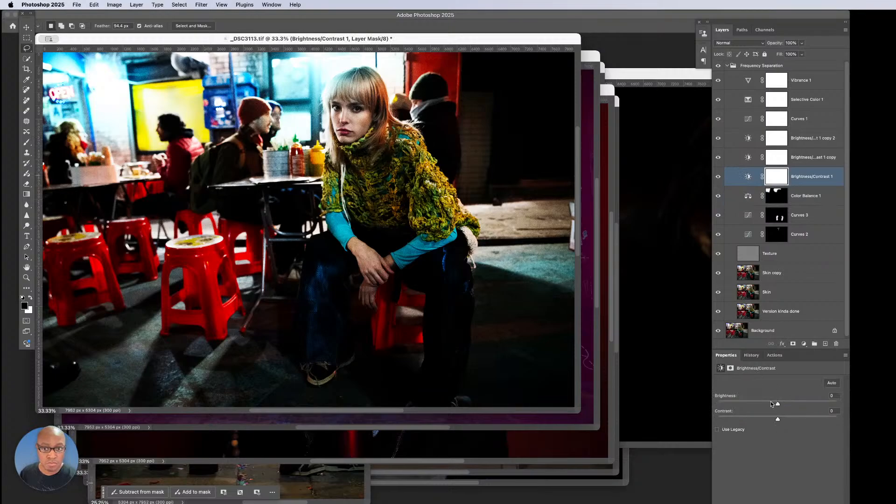
drag(771, 403, 779, 404)
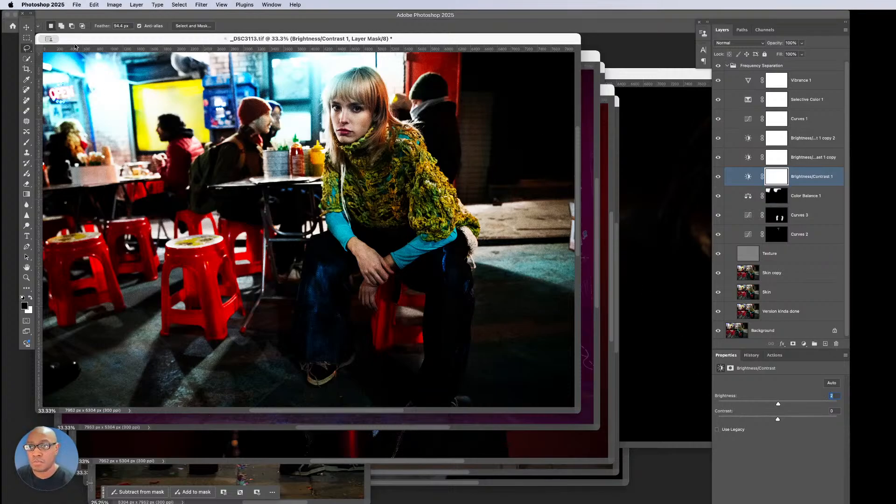
Step: Lasso the shaded side of the woman's hair with a 33 px feather and add a masked Color Balance layer with midtones Cyan/Red +20, Yellow/Blue -27
mouse_move(106, 31)
mouse_down()
mouse_move(78, 28)
mouse_move(104, 30)
mouse_up()
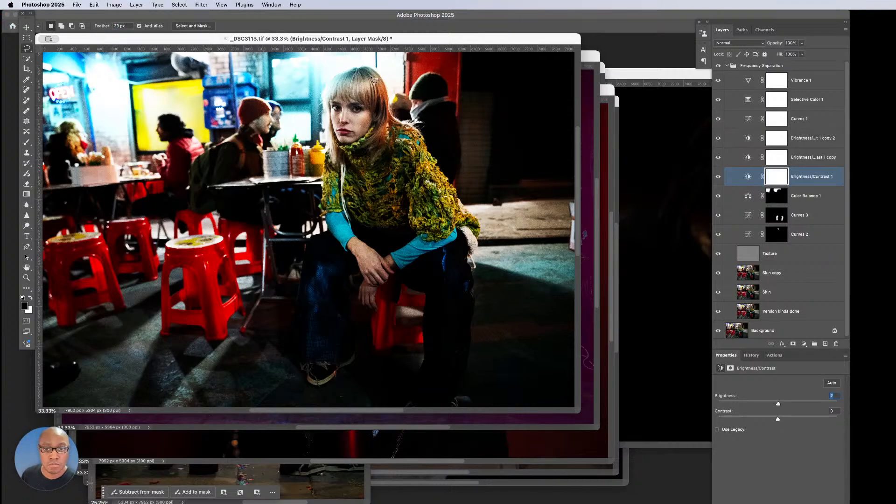
mouse_move(372, 78)
mouse_down()
mouse_move(378, 123)
mouse_move(395, 140)
mouse_move(400, 96)
mouse_move(388, 77)
mouse_up()
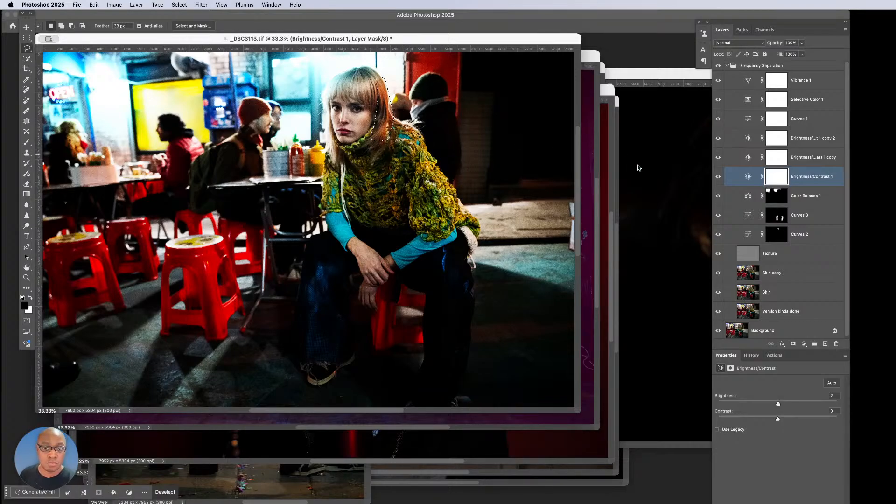
click(803, 343)
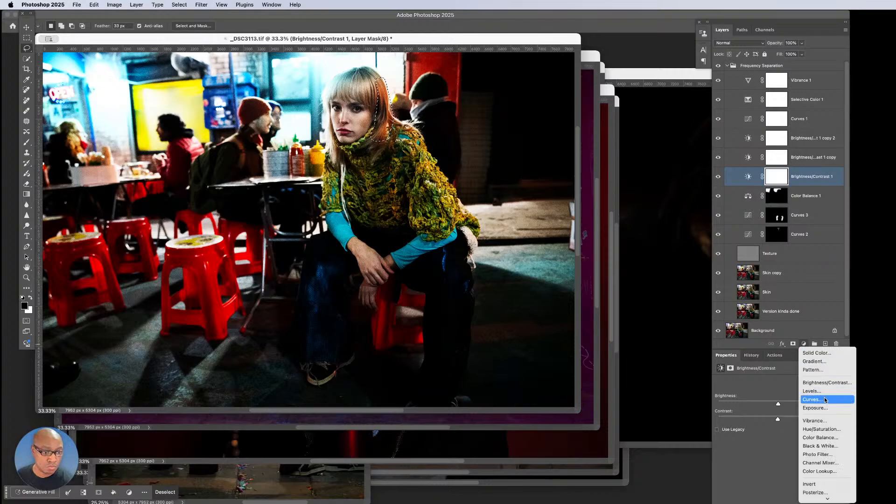
click(820, 438)
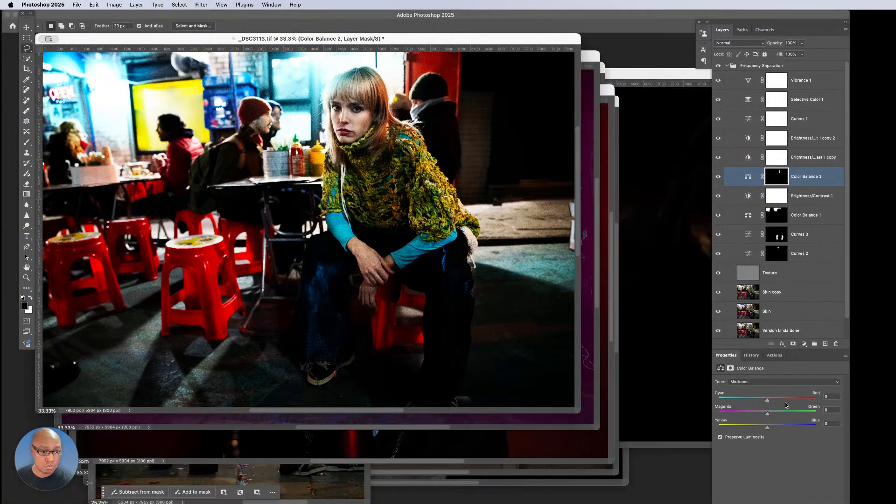
drag(777, 399, 783, 398)
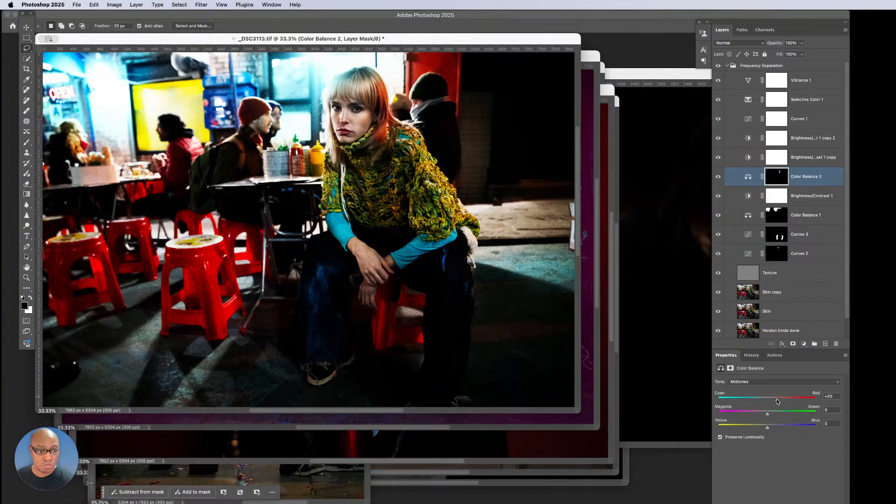
drag(761, 426, 756, 428)
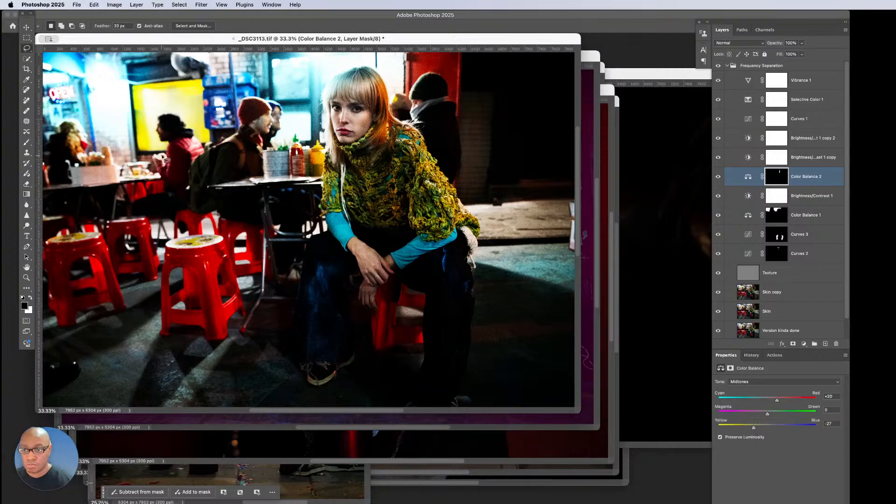
Step: Enlarge the document window around the 25% view and lasso the dark ground on both sides of the woman with a 397.9 px feather
key(super+minus)
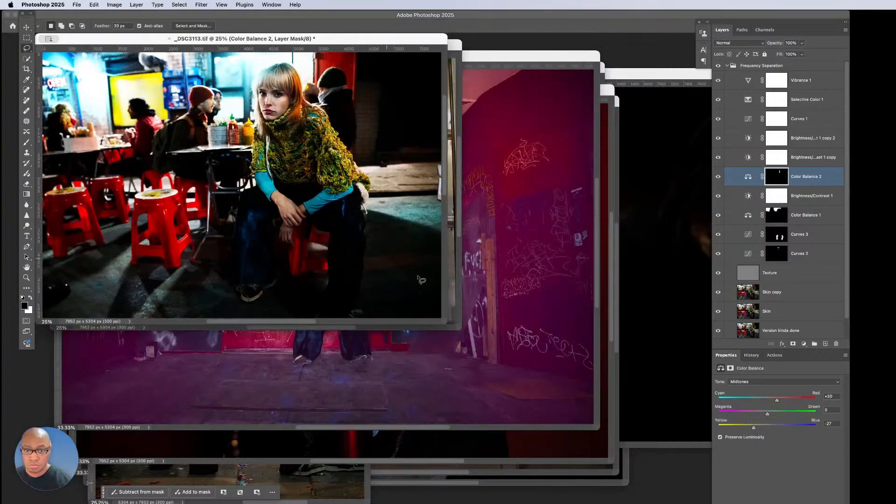
drag(447, 324, 689, 489)
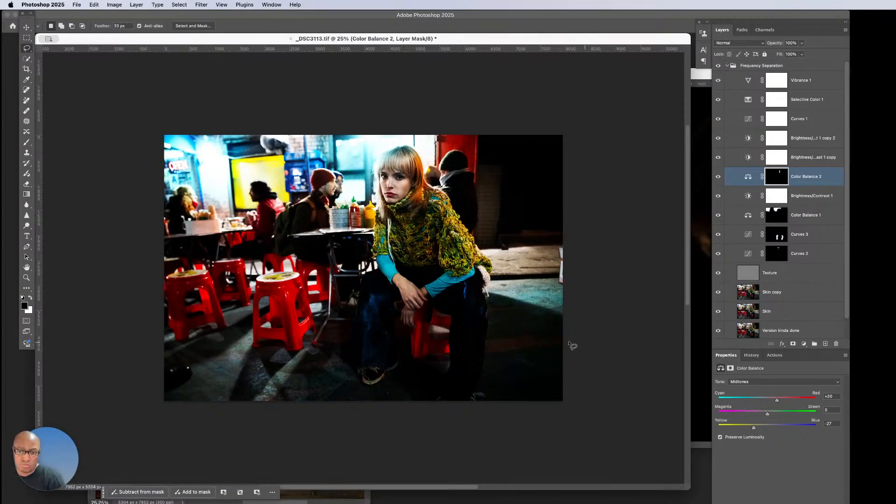
mouse_move(103, 26)
mouse_down()
mouse_move(163, 29)
mouse_move(94, 29)
mouse_up()
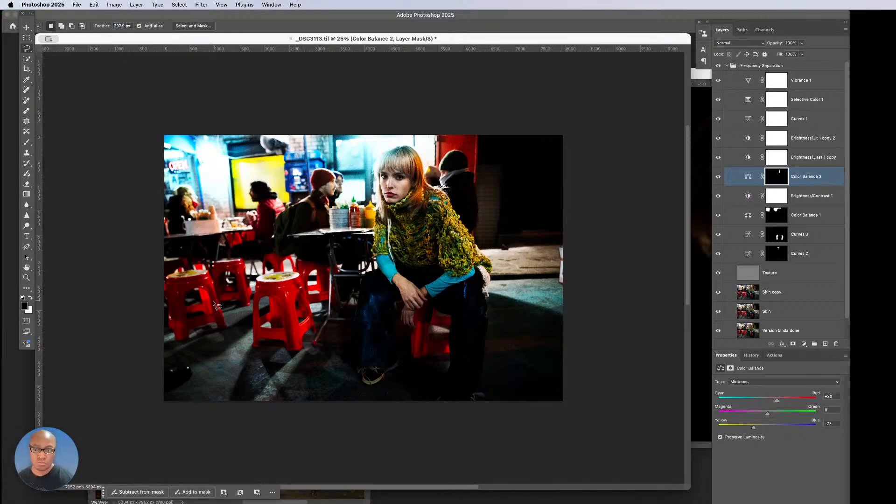
mouse_move(164, 329)
mouse_down()
mouse_move(518, 282)
mouse_move(476, 296)
mouse_move(476, 337)
mouse_move(439, 382)
mouse_move(402, 365)
mouse_move(356, 380)
mouse_move(353, 344)
mouse_move(342, 334)
mouse_move(108, 327)
mouse_move(160, 422)
mouse_move(426, 449)
mouse_move(668, 418)
mouse_move(645, 406)
mouse_up()
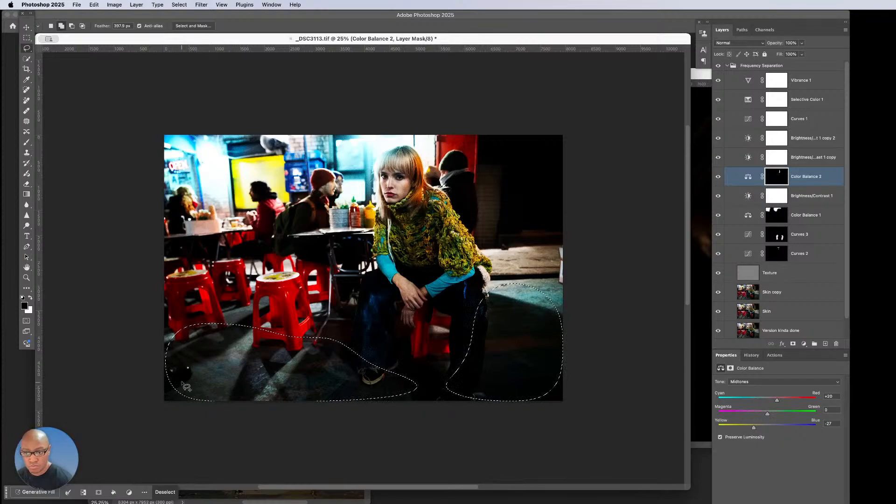
drag(187, 387, 238, 400)
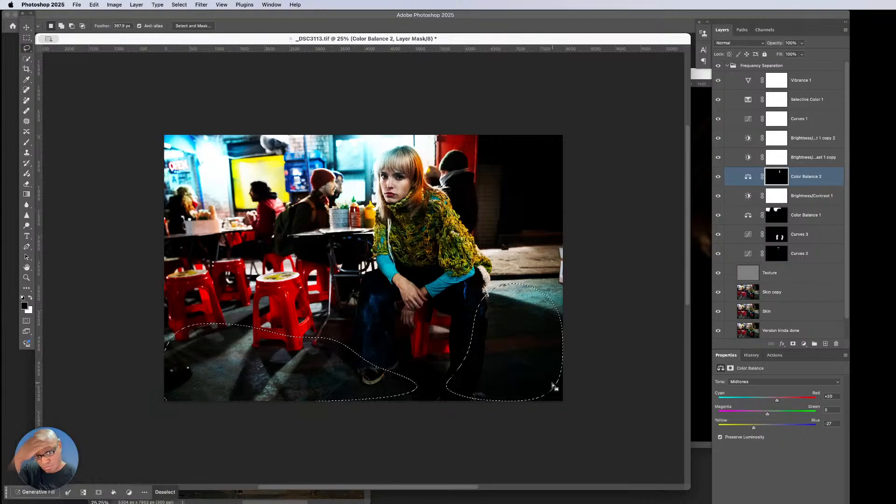
mouse_move(553, 376)
mouse_down()
mouse_move(547, 382)
mouse_move(608, 389)
mouse_move(601, 382)
mouse_up()
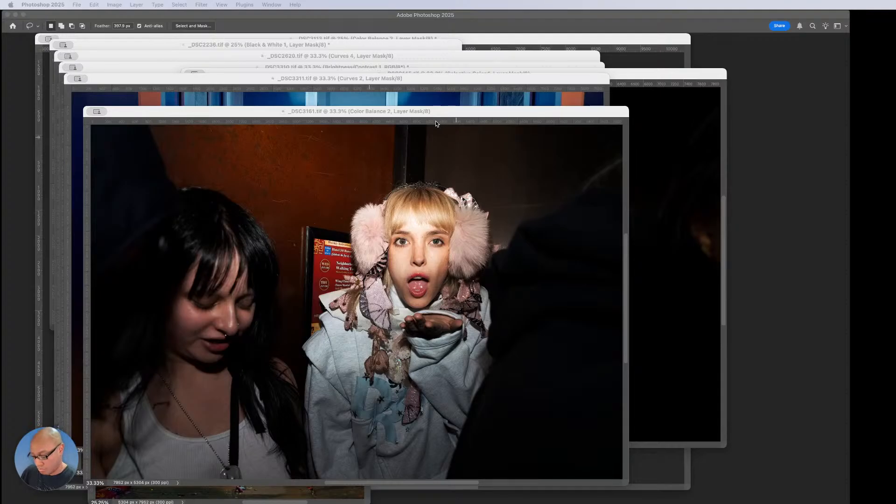
Step: Return to the _DSC3113.tif photo and refine the feathered ground selection around the woman's shoe, excluding the area beneath her other leg
key(ctrl+Up)
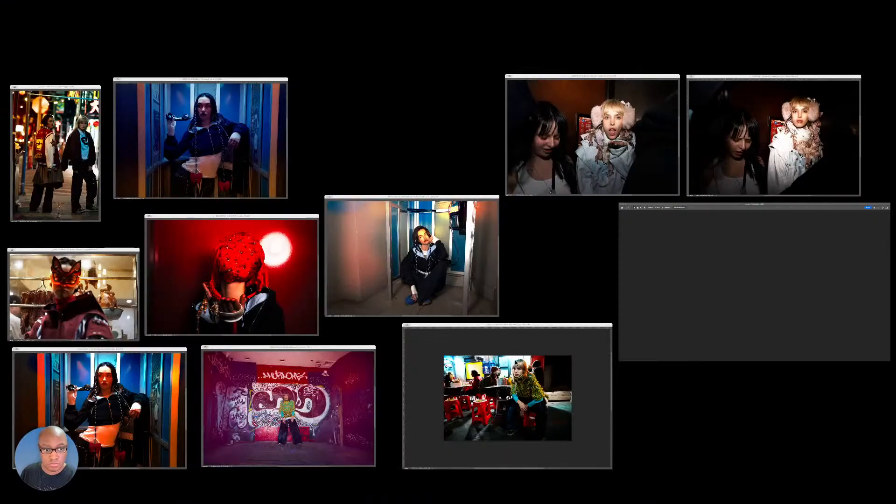
click(515, 362)
mouse_move(418, 390)
mouse_down()
mouse_move(331, 409)
mouse_move(433, 391)
mouse_up()
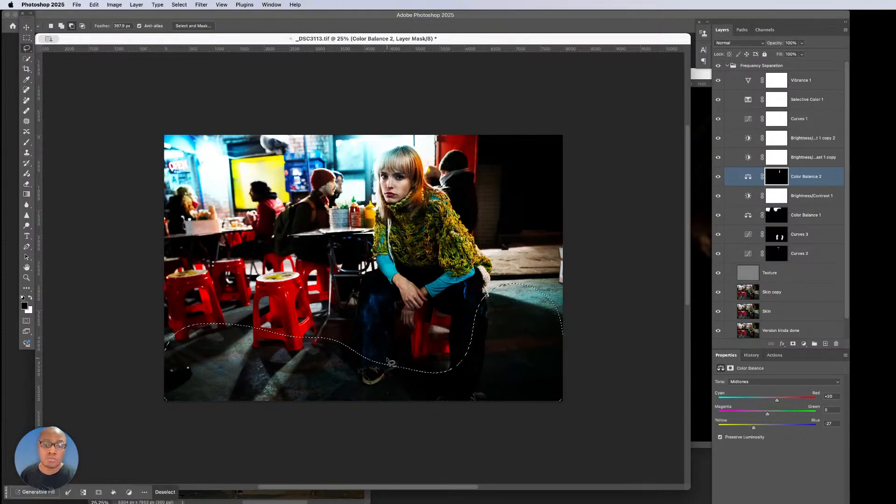
mouse_move(372, 359)
mouse_down()
mouse_move(397, 359)
mouse_move(379, 358)
mouse_up()
drag(383, 375, 388, 369)
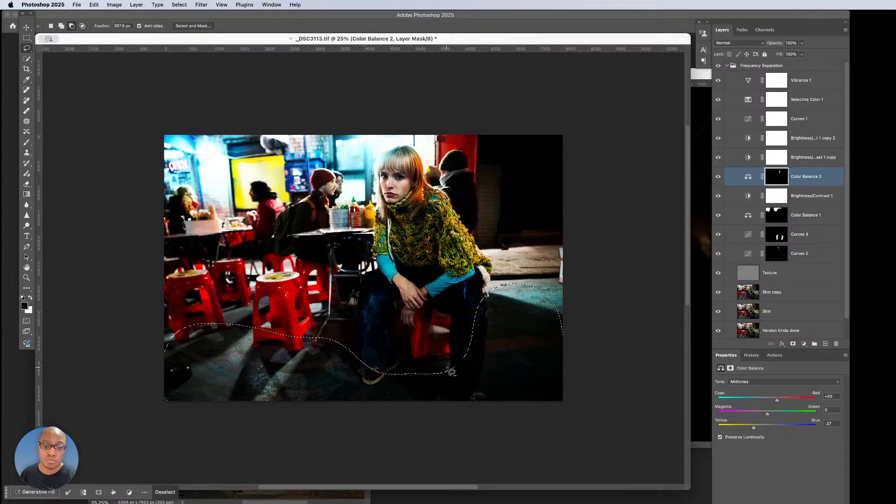
mouse_move(449, 368)
mouse_down()
mouse_move(487, 374)
mouse_move(467, 361)
mouse_move(462, 388)
mouse_move(477, 367)
mouse_move(430, 400)
mouse_move(452, 402)
mouse_move(427, 402)
mouse_up()
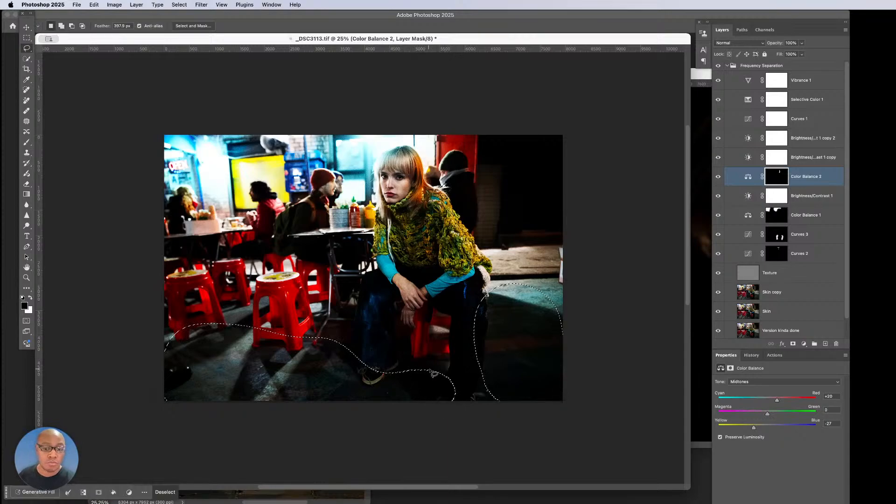
Step: Add a masked Selective Color layer for the ground and set its Blacks to Cyan +16, Yellow -2 and Black -21
click(804, 344)
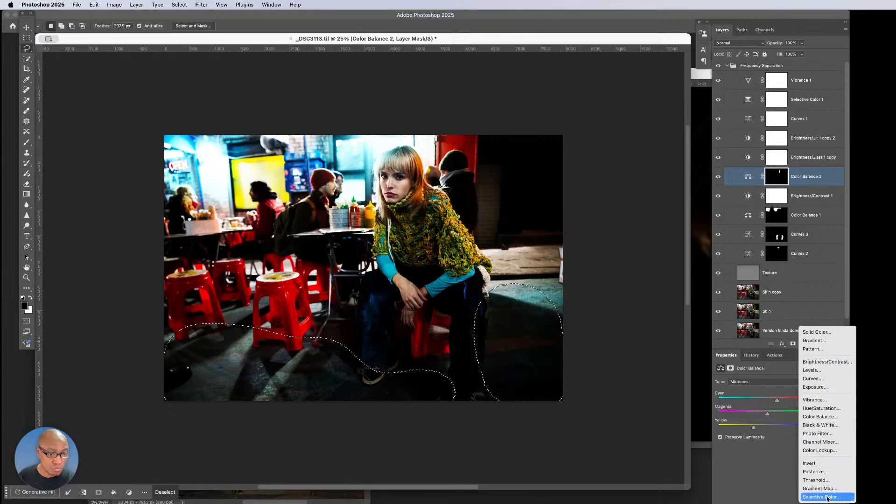
click(826, 497)
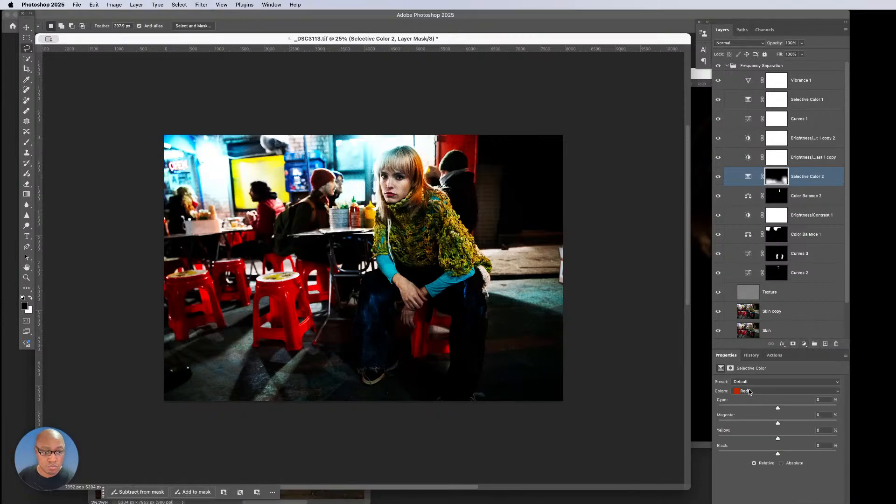
click(749, 392)
click(776, 449)
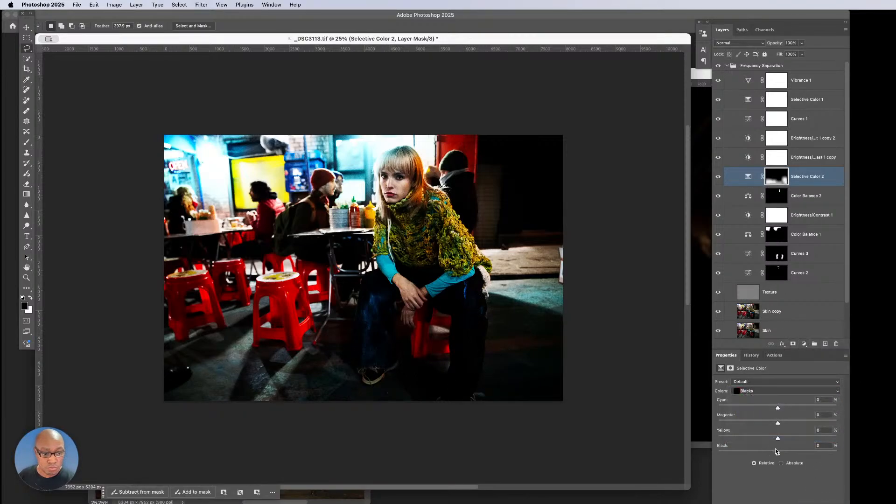
drag(775, 451, 768, 455)
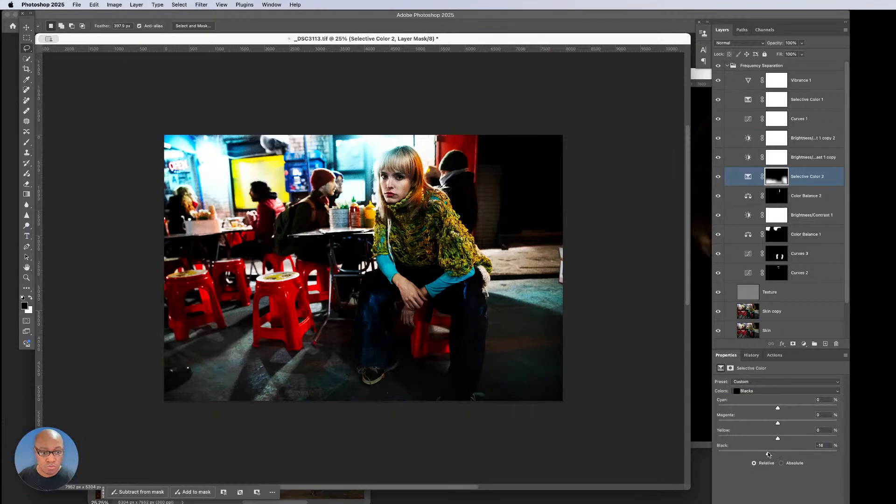
drag(769, 454, 766, 454)
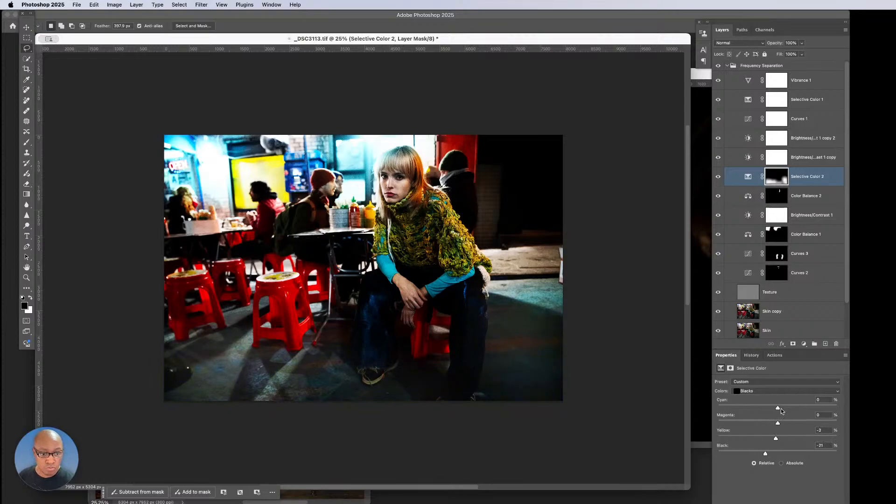
drag(778, 407, 786, 409)
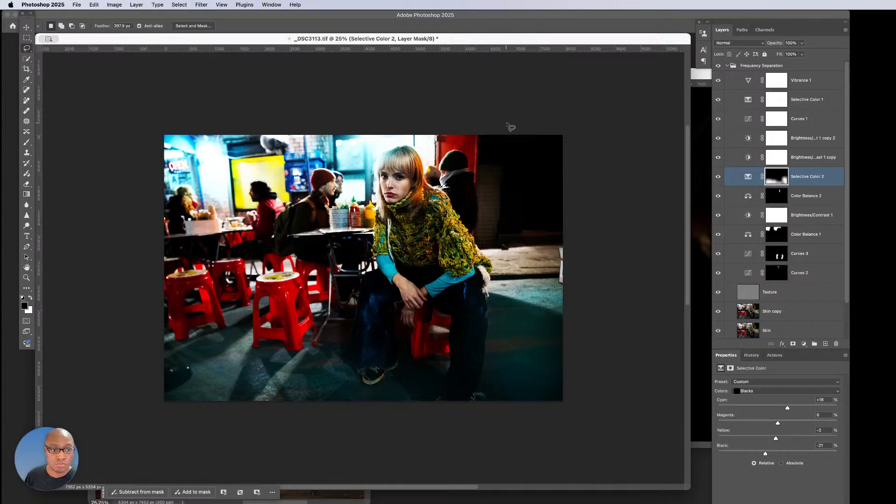
Step: Lasso the dark wall at the photo's upper right with a 397.9 px feather, trimming the selection off the red doorway and pavement
mouse_move(512, 135)
mouse_down()
mouse_move(465, 134)
mouse_move(447, 184)
mouse_move(479, 271)
mouse_move(506, 306)
mouse_move(576, 319)
mouse_move(650, 203)
mouse_up()
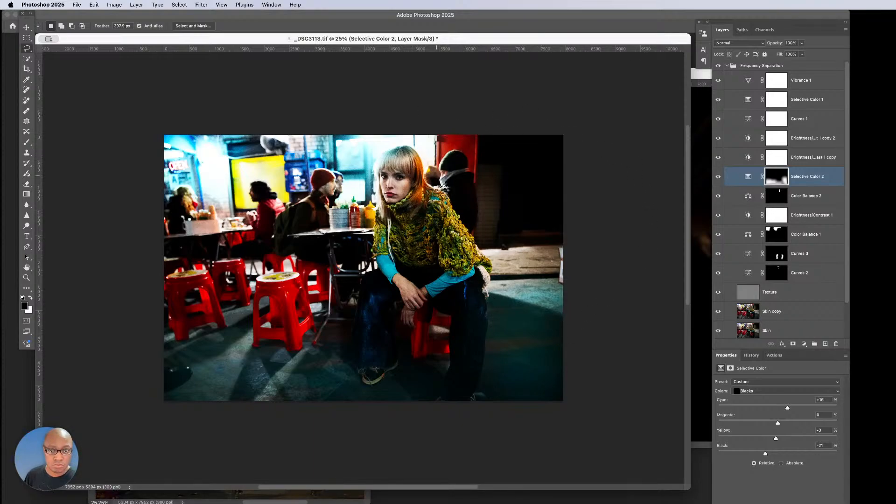
mouse_move(514, 252)
mouse_down()
mouse_move(476, 294)
mouse_move(492, 282)
mouse_up()
drag(457, 154, 457, 198)
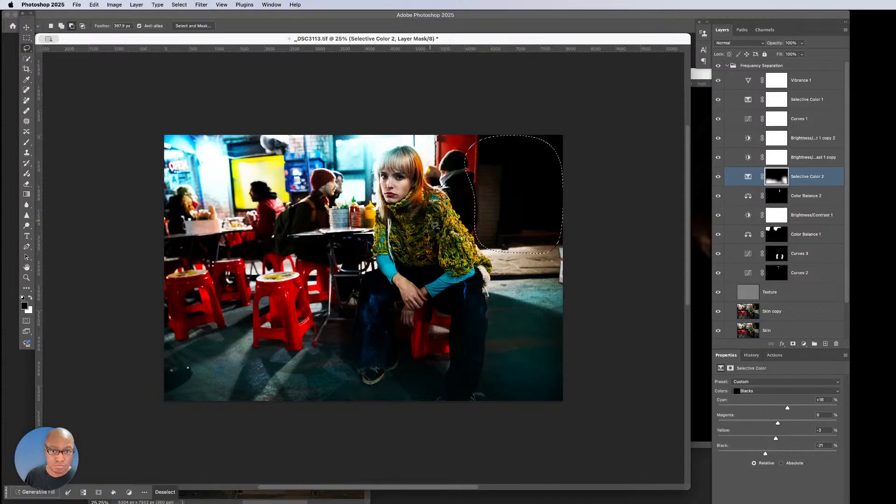
mouse_move(471, 153)
mouse_down()
mouse_move(468, 183)
mouse_move(473, 144)
mouse_up()
mouse_move(472, 218)
mouse_down()
mouse_move(508, 249)
mouse_move(495, 244)
mouse_up()
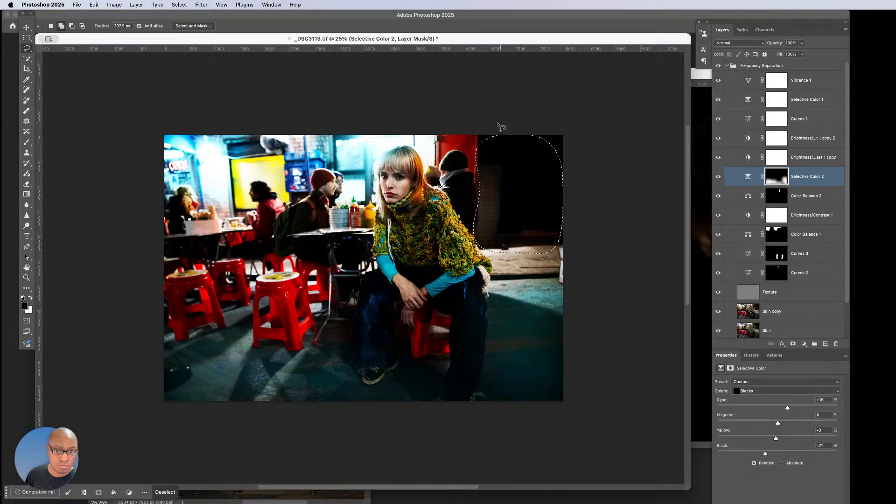
drag(483, 136, 462, 179)
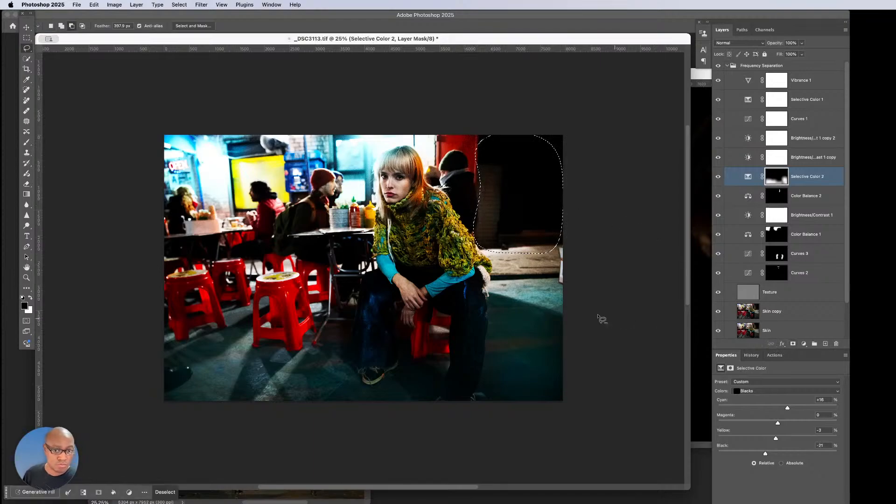
drag(564, 247, 479, 255)
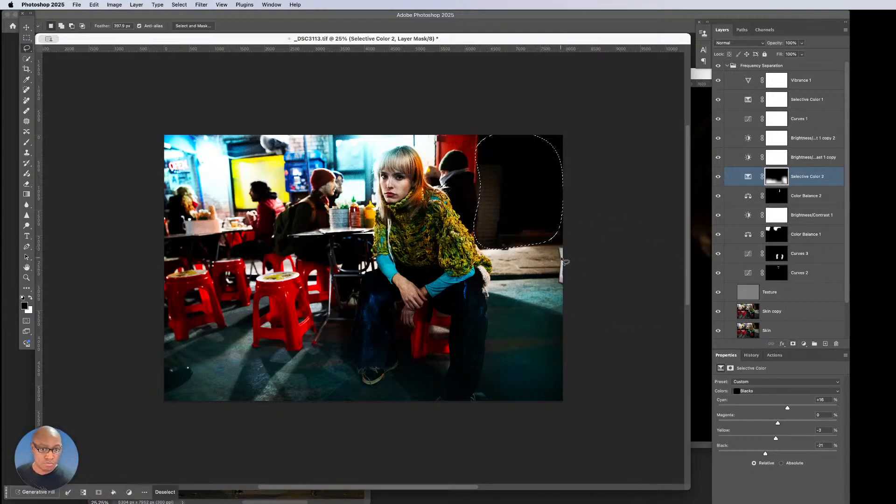
Step: Add a Color Balance layer masked to the dark wall selection in _DSC3113.tif
click(804, 343)
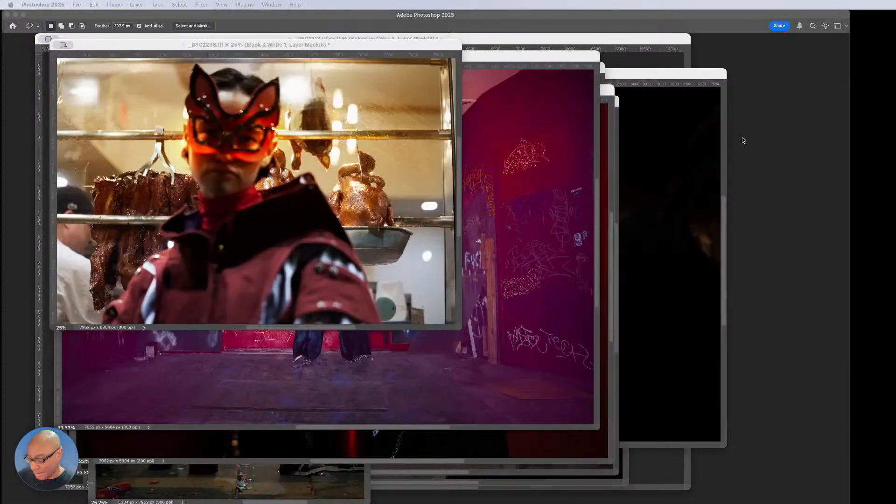
key(ctrl+Up)
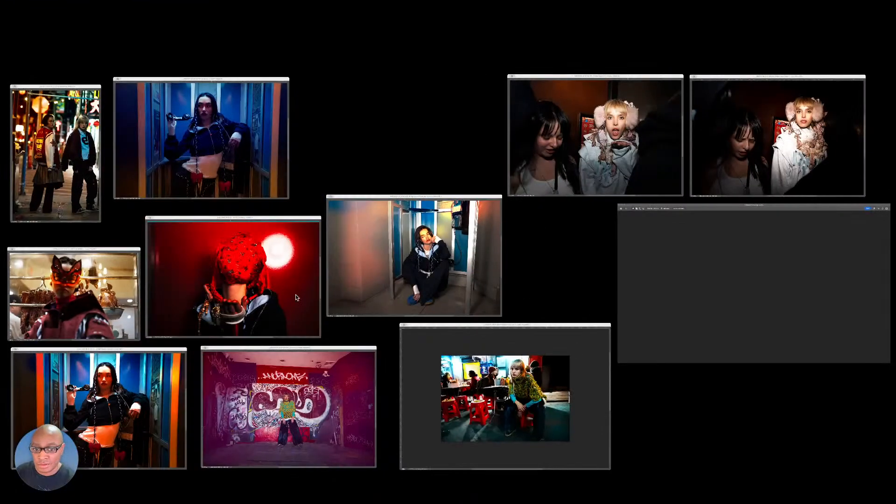
click(581, 329)
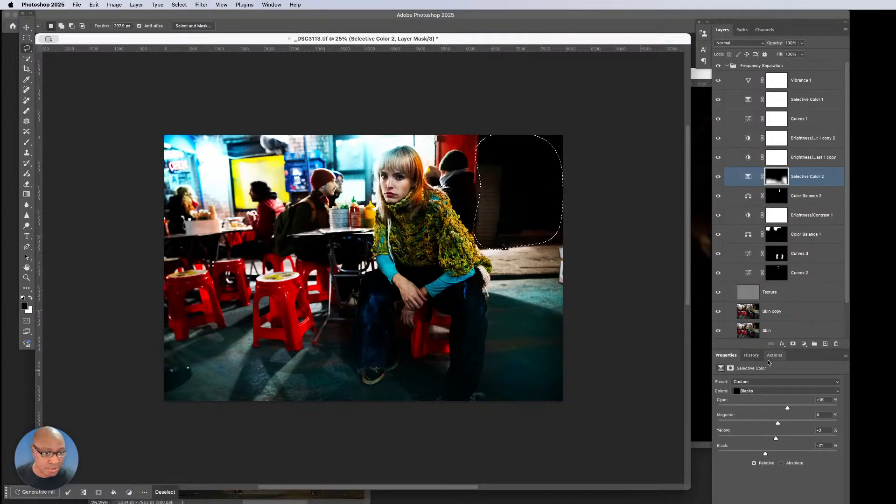
click(804, 344)
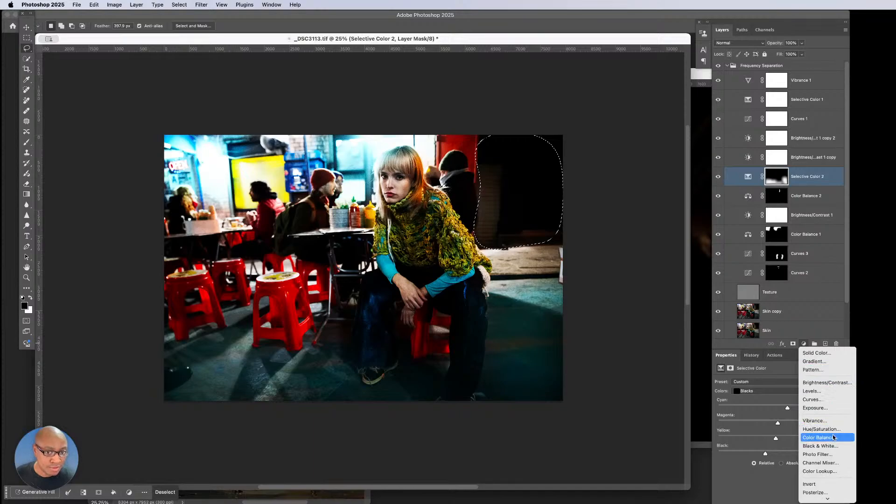
click(833, 438)
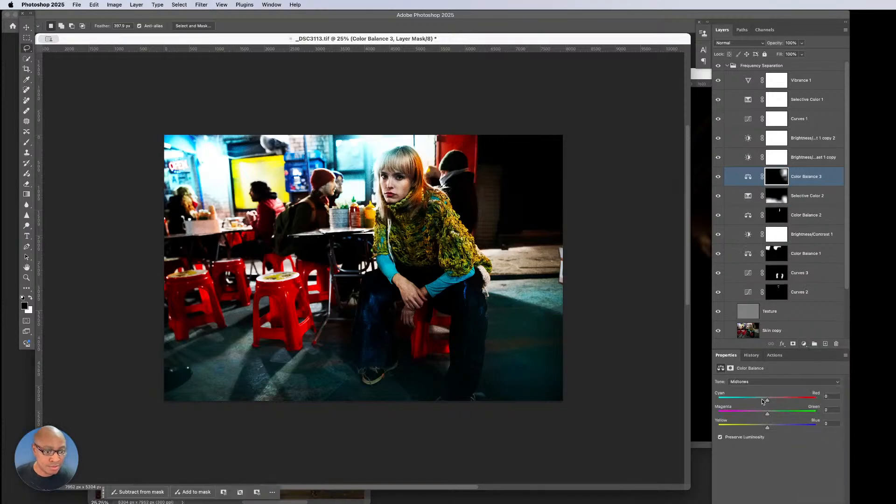
Step: Set the wall Color Balance highlights to Cyan/Red -77, Magenta/Green +42 and Yellow/Blue +66
click(762, 382)
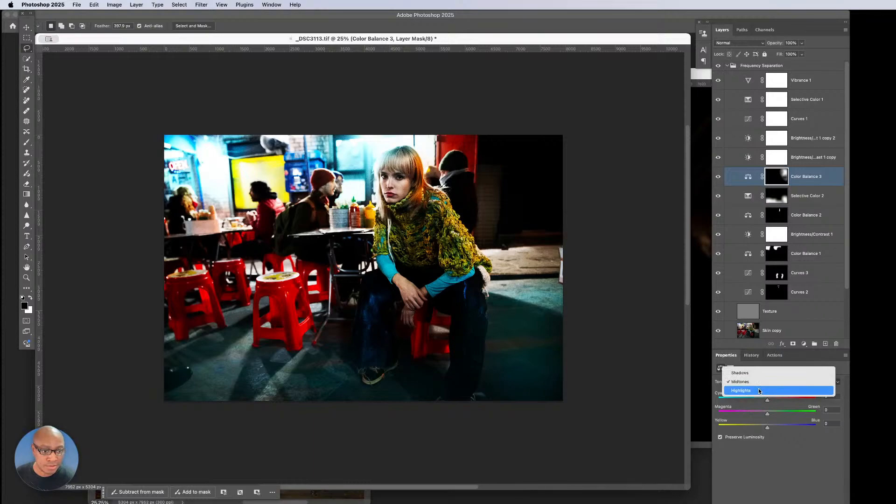
click(759, 391)
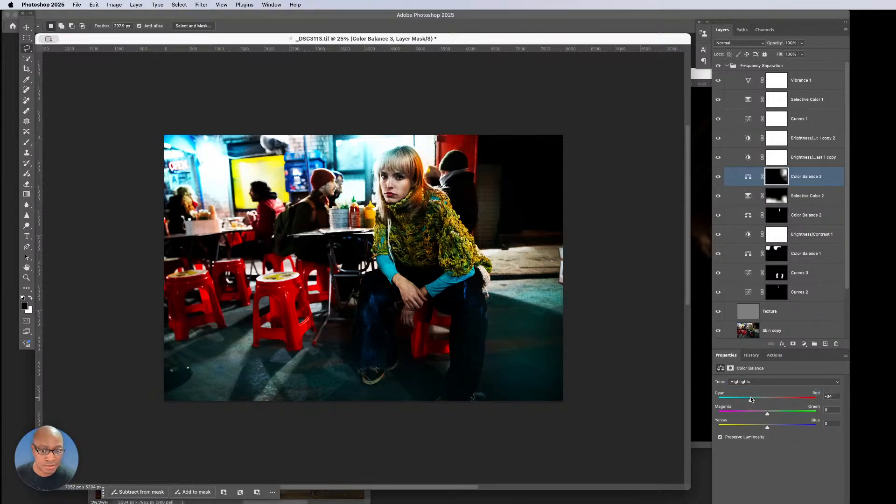
drag(770, 426, 784, 427)
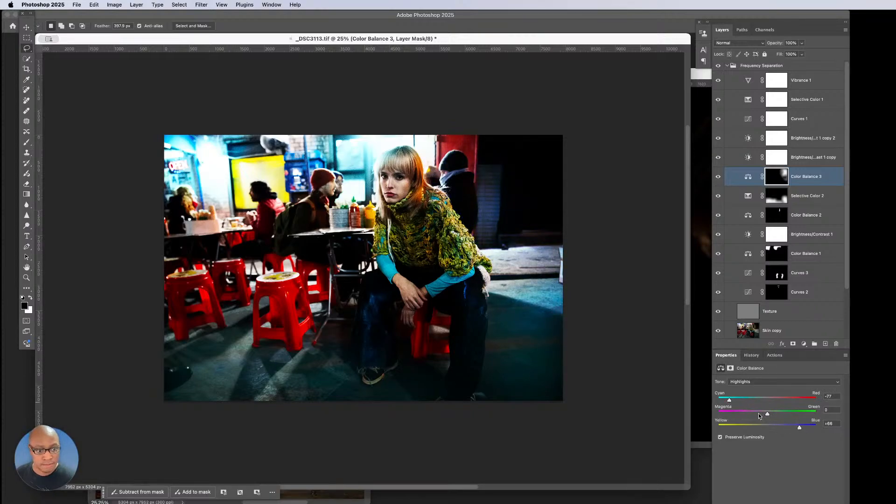
drag(758, 413, 788, 415)
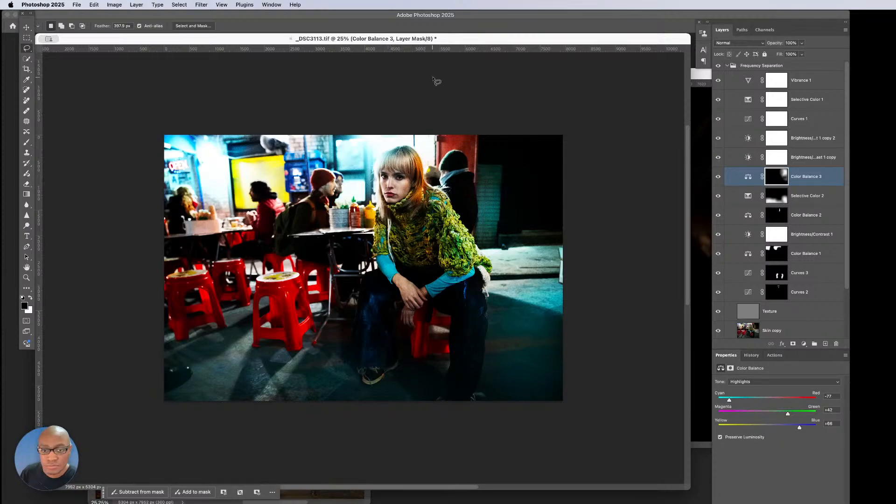
Step: Move the Version kinda done layer between Skin copy and Skin, and hide it
drag(460, 43, 459, 44)
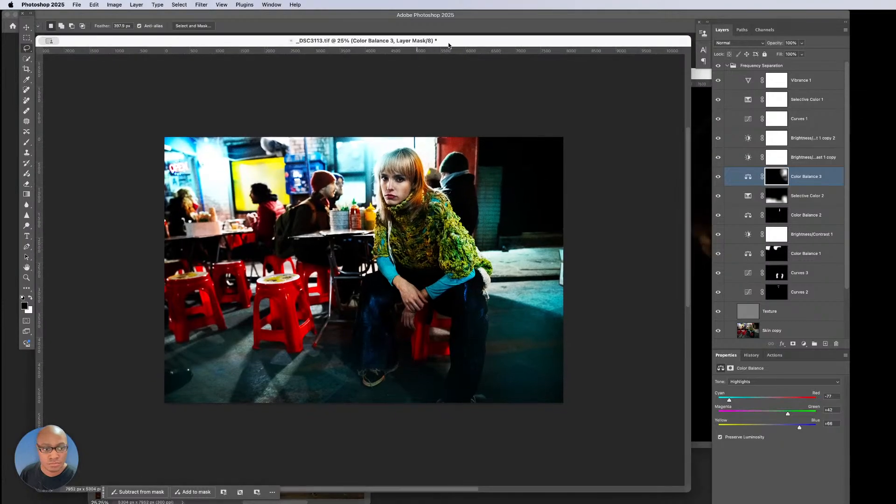
drag(848, 220, 781, 289)
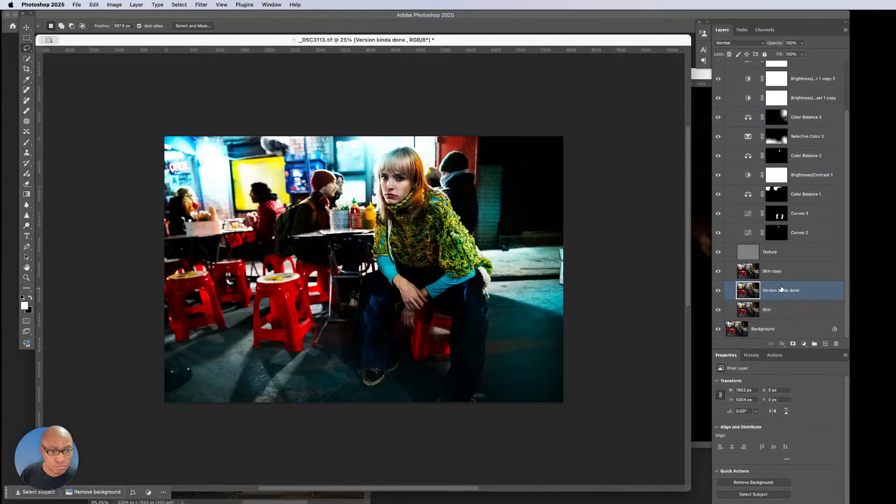
click(721, 290)
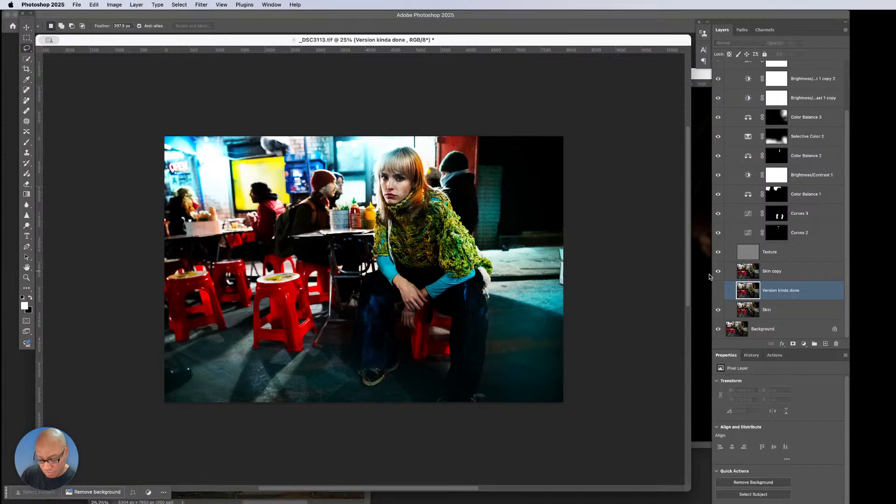
Step: Compare the woman's face and hair at 200% with the Skin copy layer shown and hidden
key(super+equal)
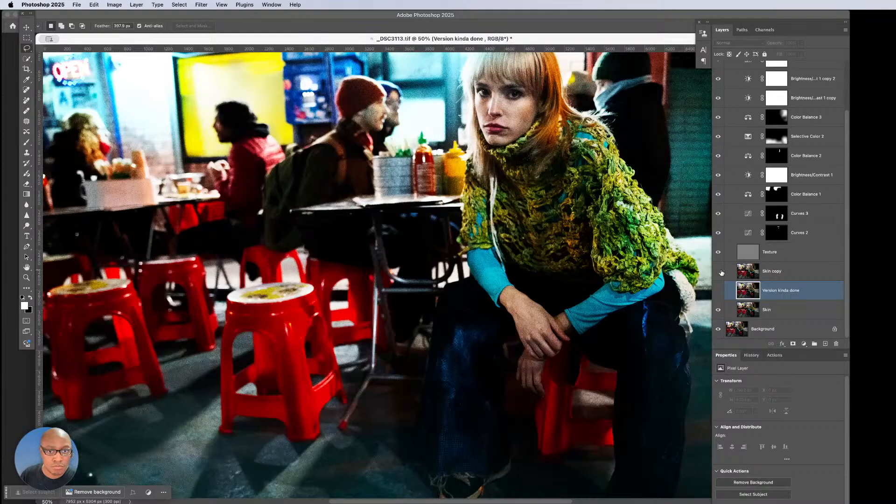
click(721, 272)
key(super+equal)
key(super+equal)
key(super+equal)
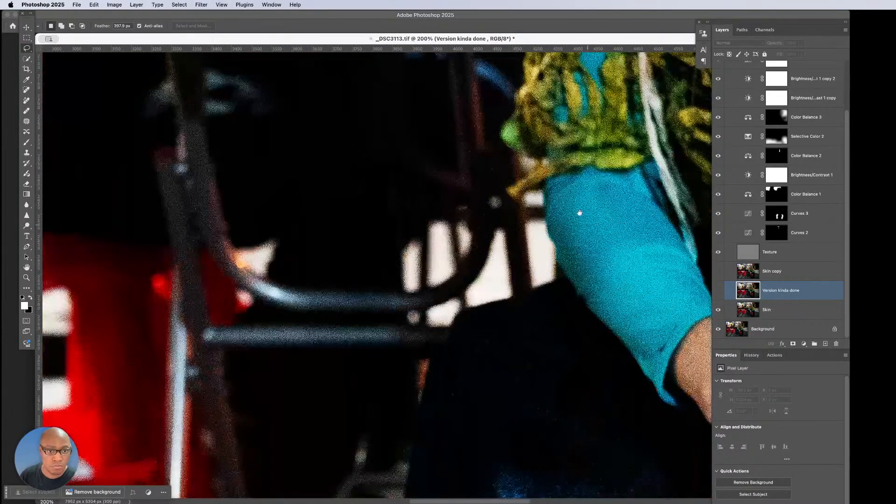
drag(580, 213, 474, 260)
drag(550, 154, 480, 268)
drag(514, 168, 518, 298)
drag(472, 181, 490, 274)
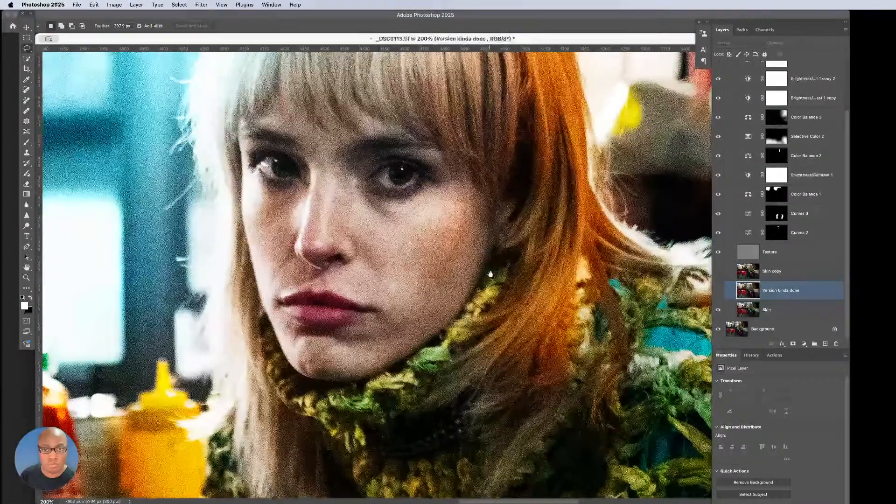
drag(532, 252, 541, 280)
click(718, 272)
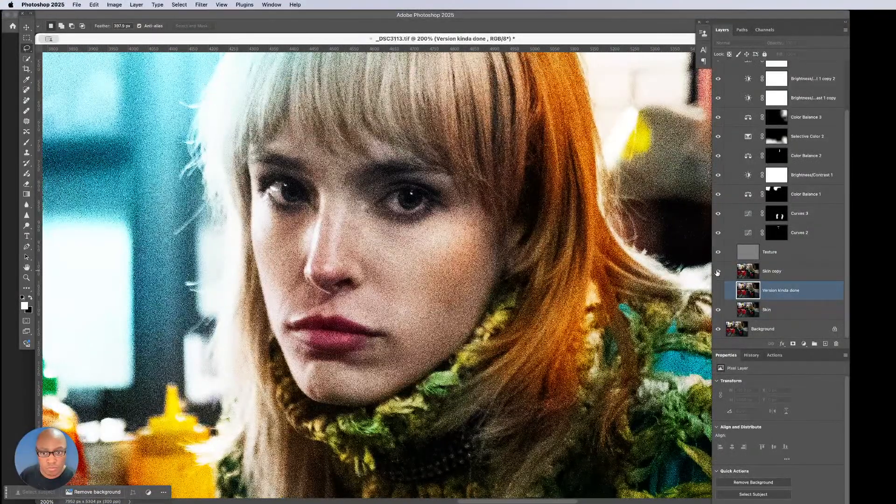
click(718, 273)
click(719, 273)
click(719, 273)
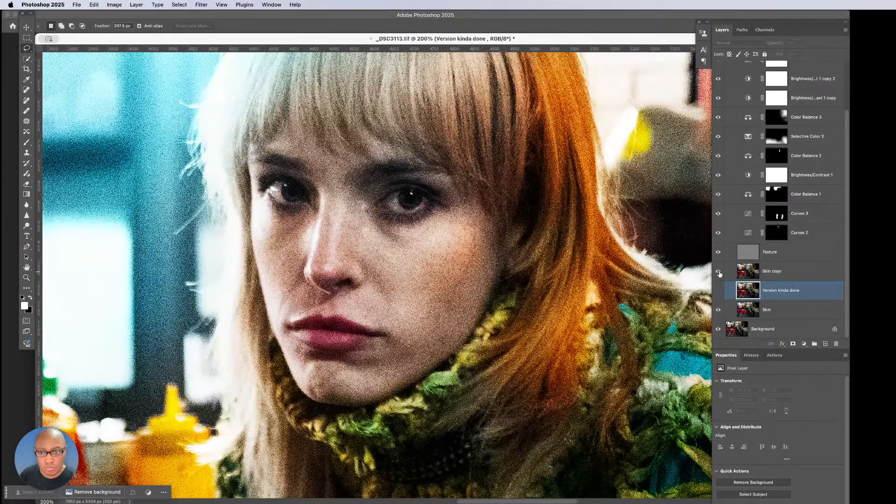
click(720, 274)
click(721, 274)
click(721, 275)
click(722, 276)
click(722, 276)
drag(570, 312, 556, 407)
click(720, 274)
click(719, 274)
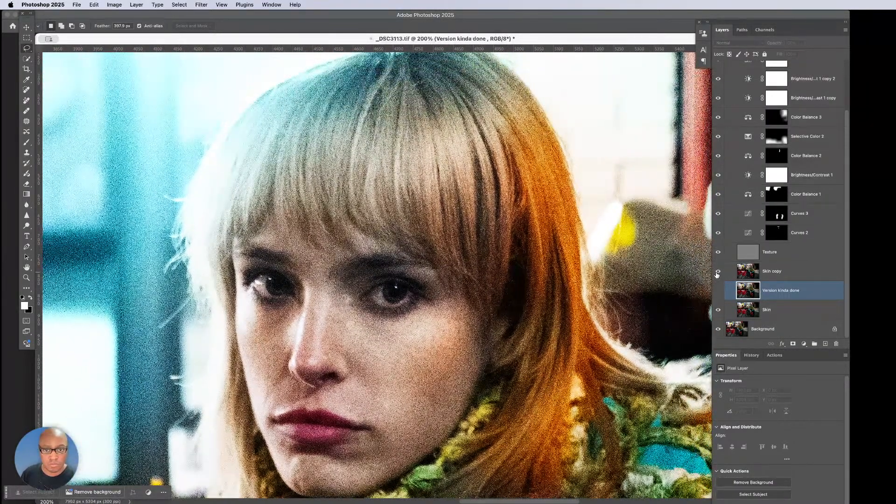
Step: Save the retouched _DSC3113.tif document with the Skin copy layer shown
key(super+0)
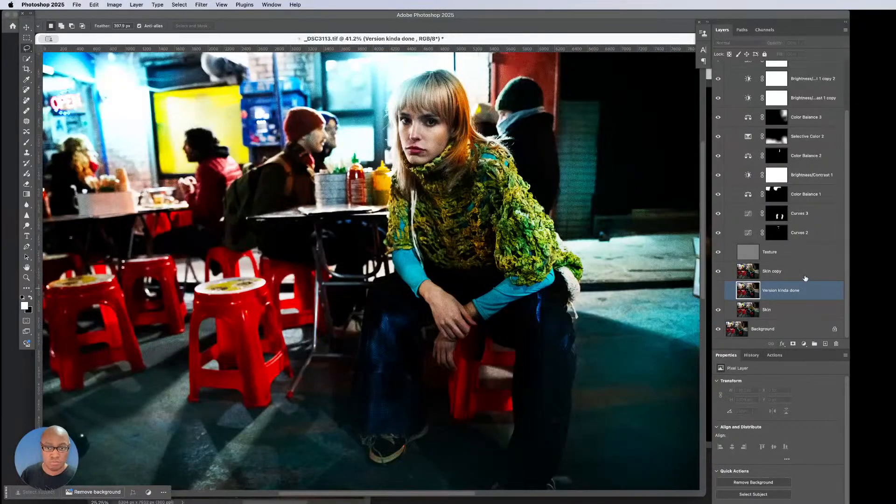
key(super+s)
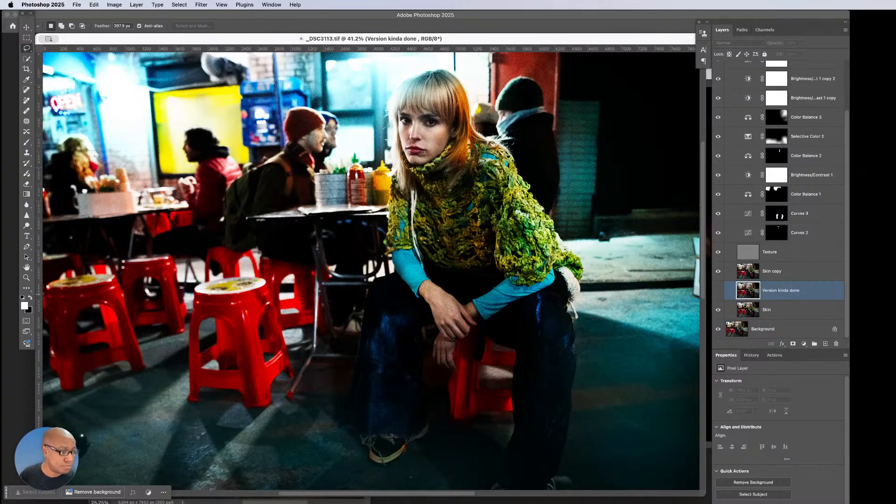
Step: Look over all the open photo windows and return to the _DSC3113.tif document
key(super+Tab)
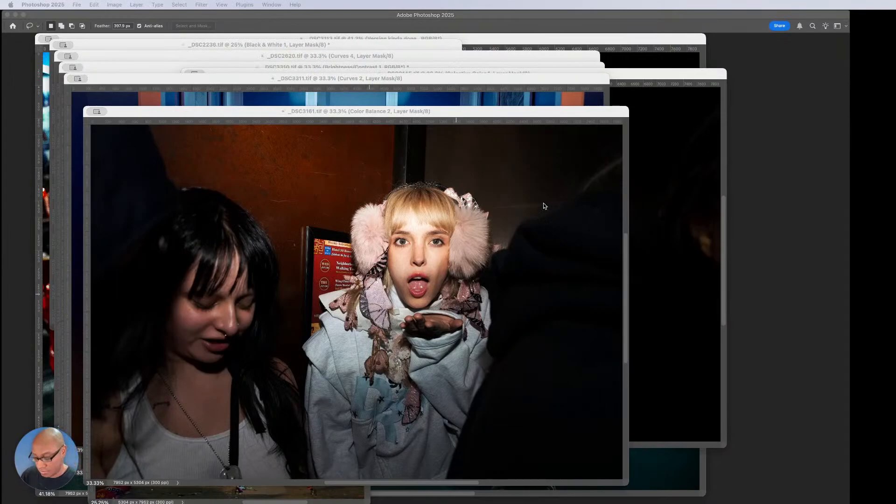
key(ctrl+Up)
click(532, 346)
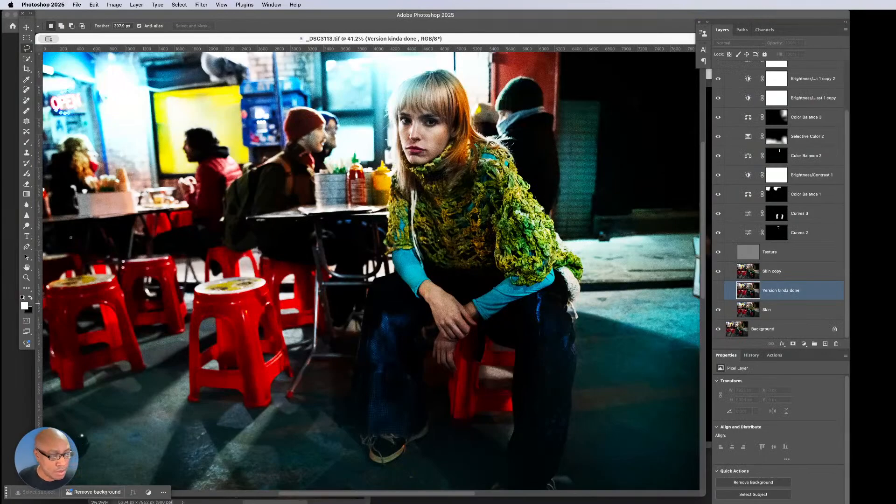
key(super+Tab)
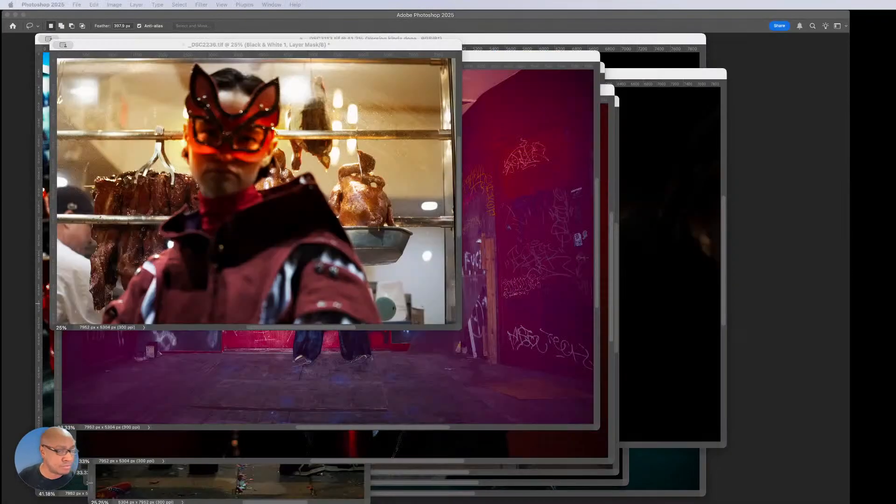
key(ctrl+Up)
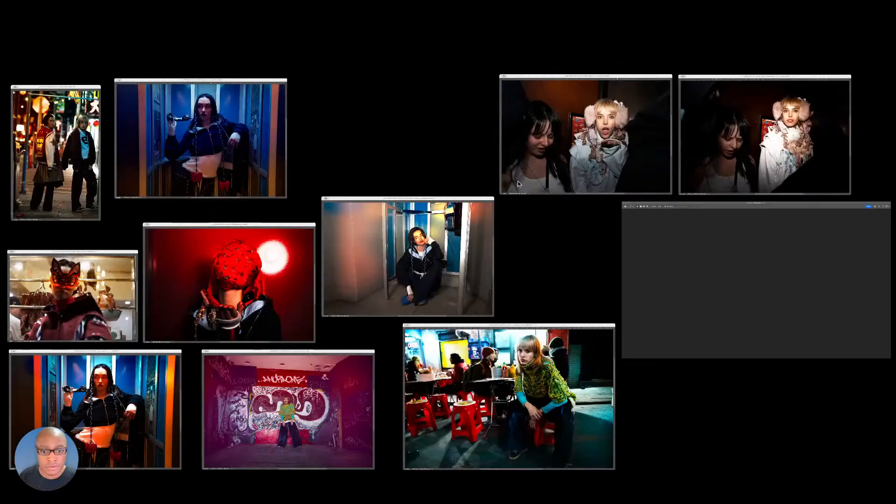
click(541, 344)
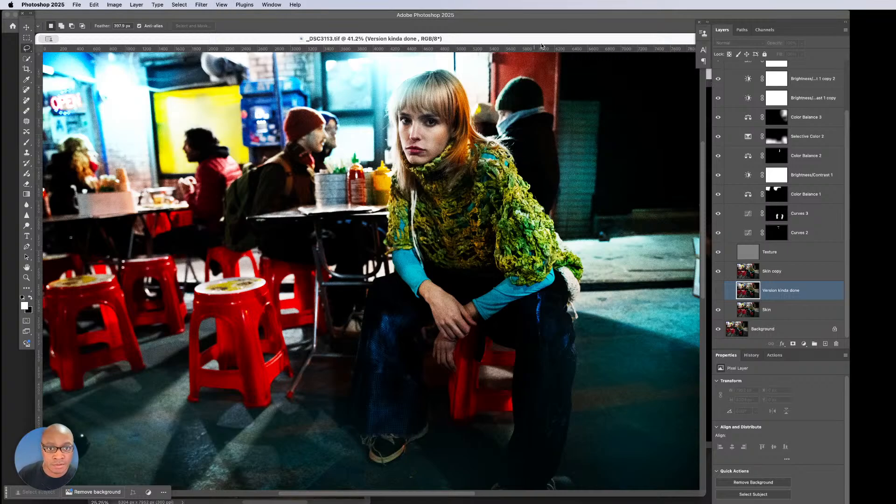
drag(541, 41, 576, 41)
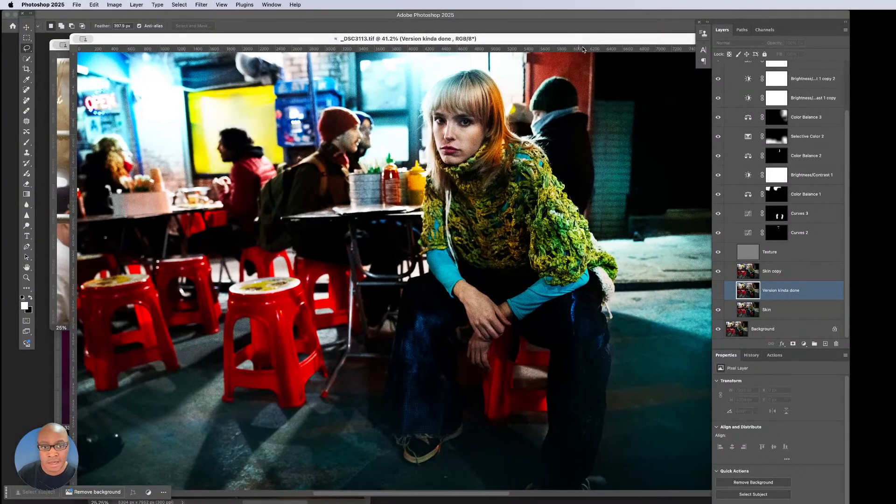
drag(506, 42, 496, 42)
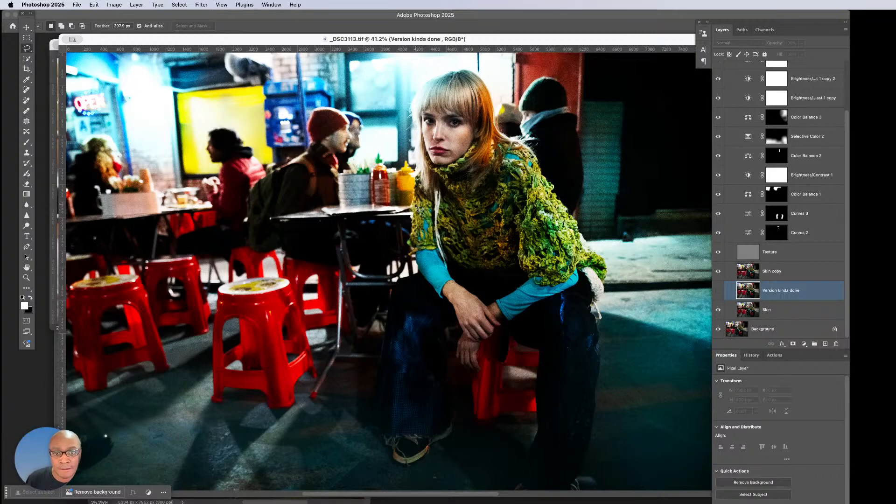
Step: Select the Skin copy layer and hide the Texture layer above it
key(super+plus)
key(super+plus)
key(super+plus)
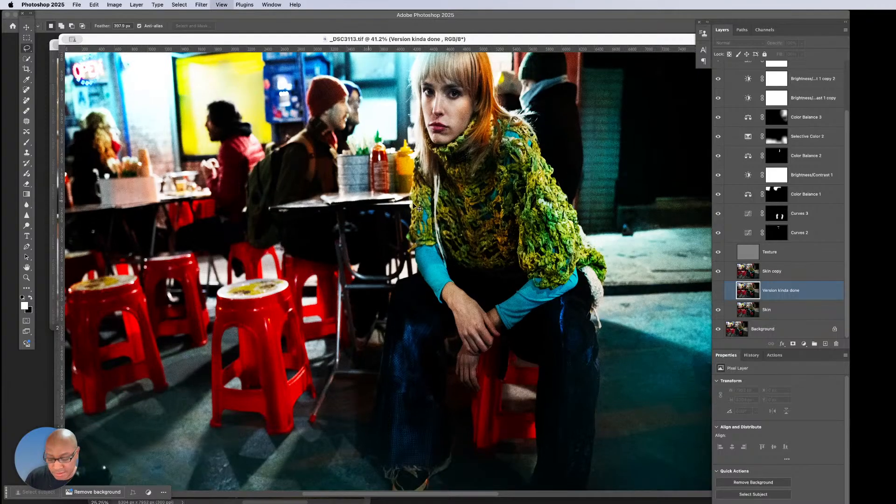
drag(529, 153, 452, 226)
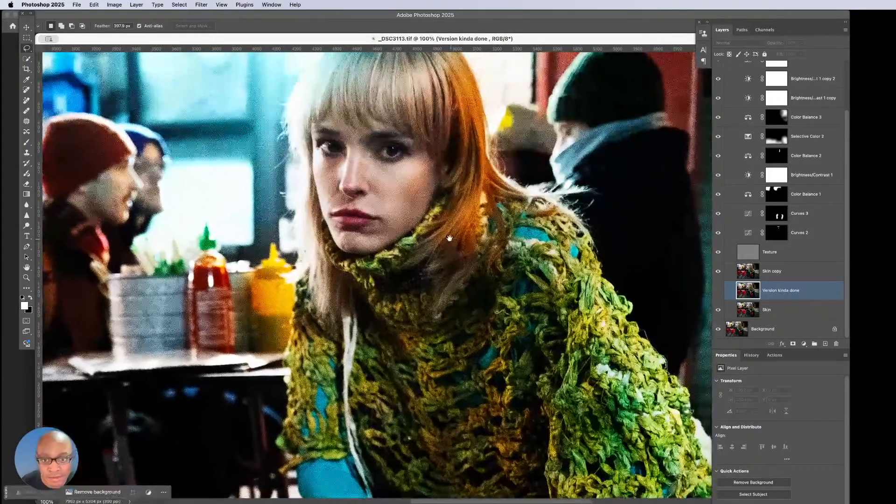
click(788, 276)
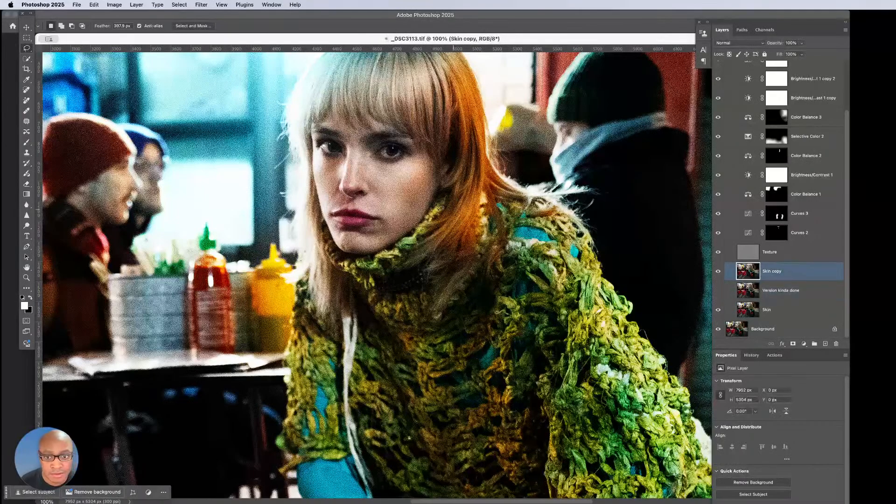
click(718, 253)
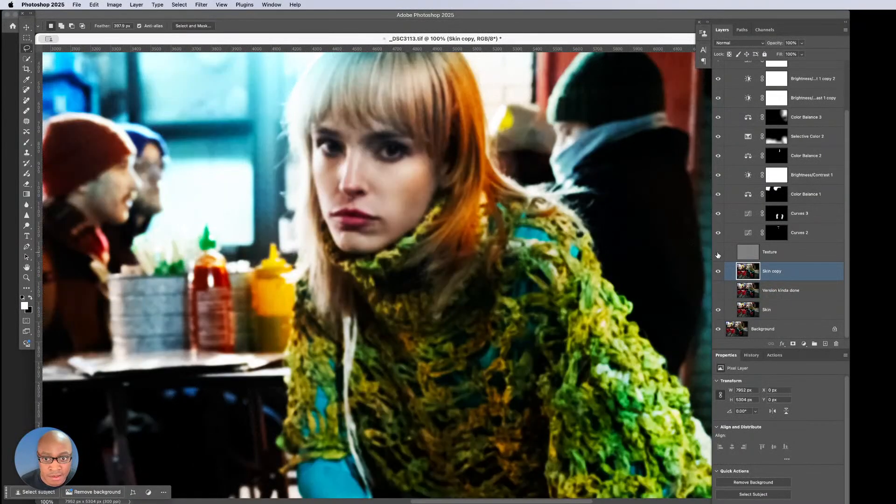
click(718, 253)
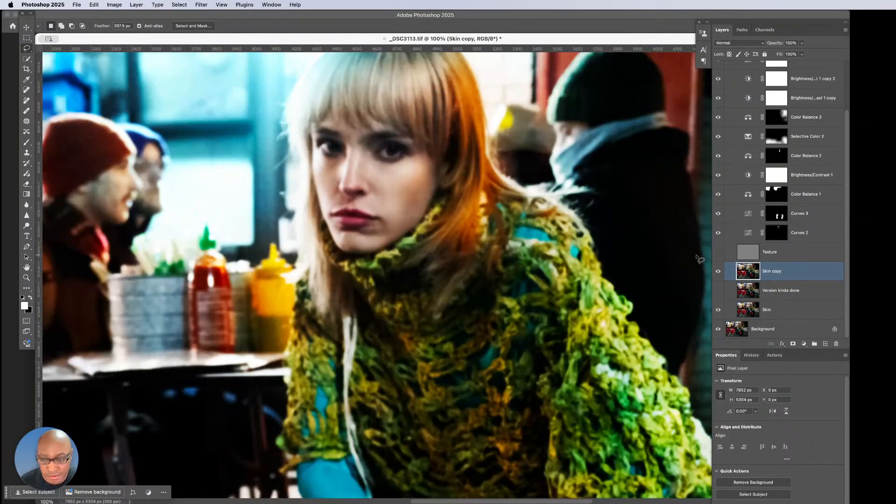
Step: Smooth the skin just below both corners of the woman's mouth on Skin copy with the Patch tool
key(super+plus)
key(super+plus)
key(super+plus)
drag(369, 177, 441, 280)
scroll(442, 280, down, 3)
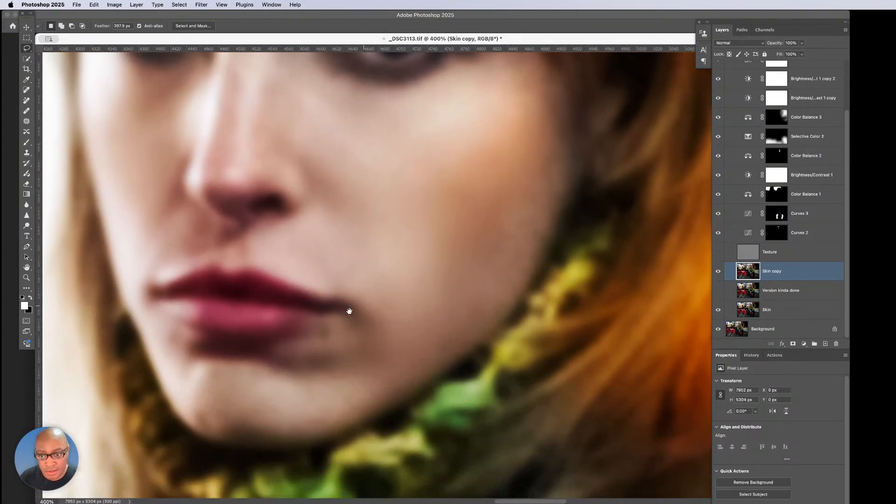
key(j)
mouse_move(319, 326)
mouse_down()
mouse_move(331, 320)
mouse_move(334, 332)
mouse_up()
key(super+d)
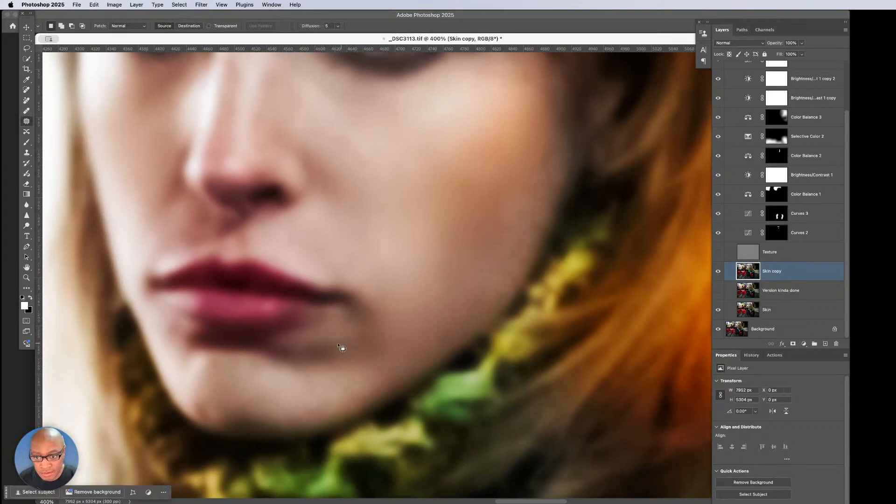
mouse_move(158, 320)
mouse_down()
mouse_move(181, 338)
mouse_move(159, 320)
mouse_up()
drag(168, 327, 144, 313)
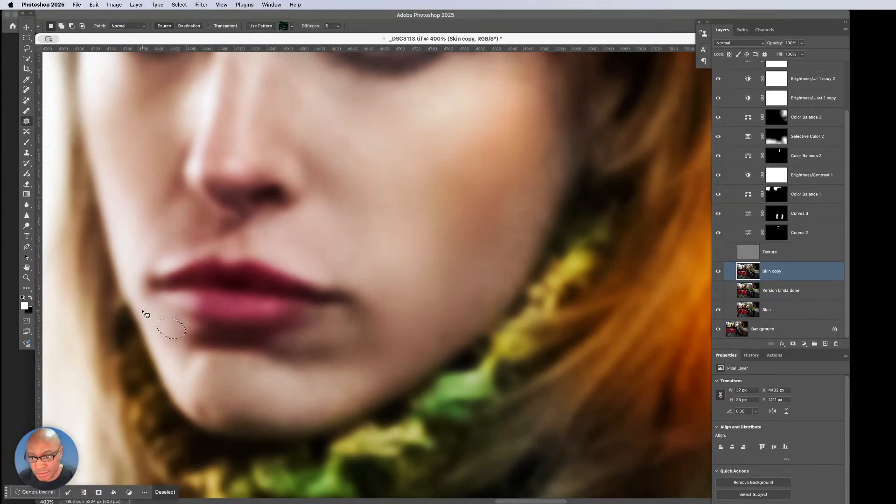
key(super+d)
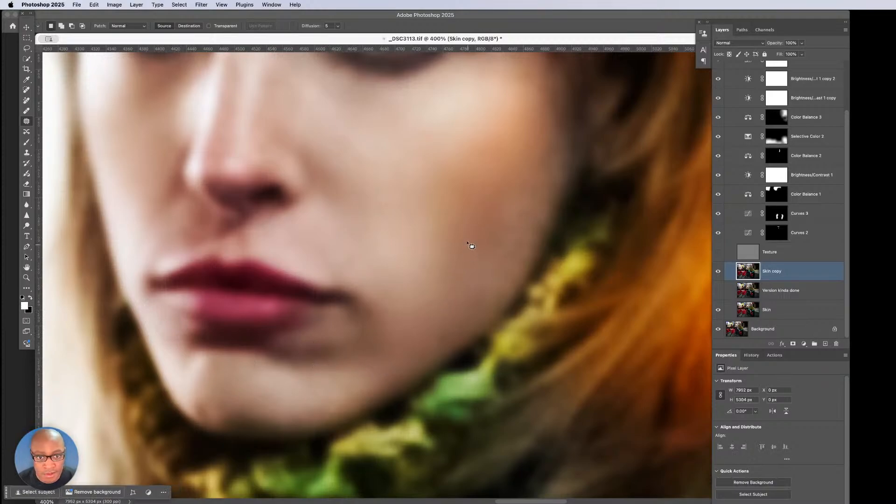
Step: Patch the uneven tone on the woman's lower cheek with skin from nearer her jaw, and clear the selection
mouse_move(483, 200)
mouse_down()
mouse_move(463, 256)
mouse_move(495, 261)
mouse_move(514, 226)
mouse_move(479, 205)
mouse_up()
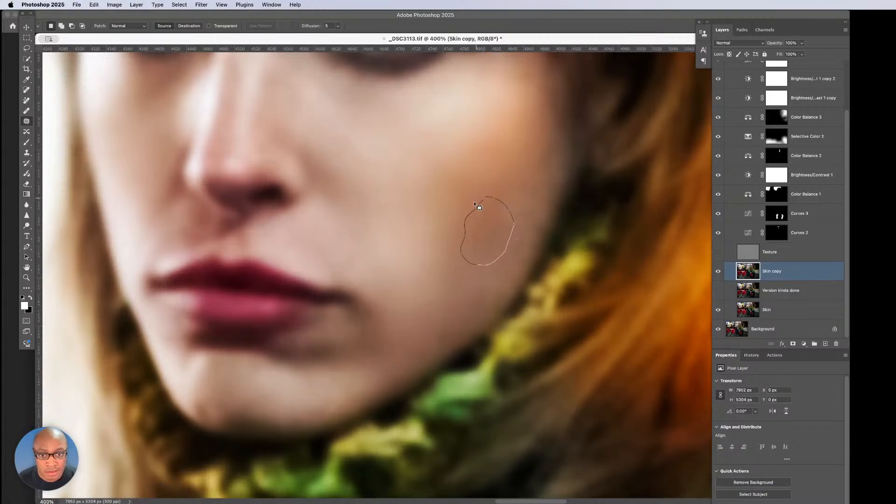
drag(469, 253, 450, 291)
key(super+d)
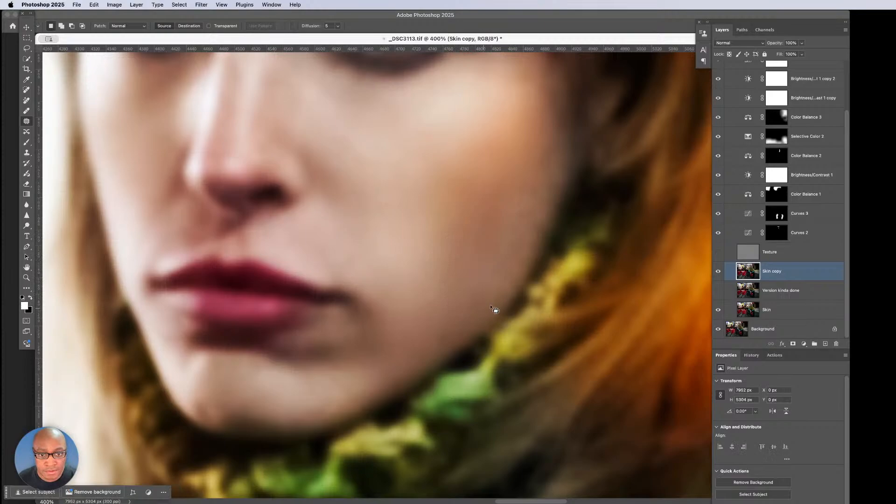
Step: Compare the patched face with the Texture layer shown and hidden, leaving the layer shown
click(719, 253)
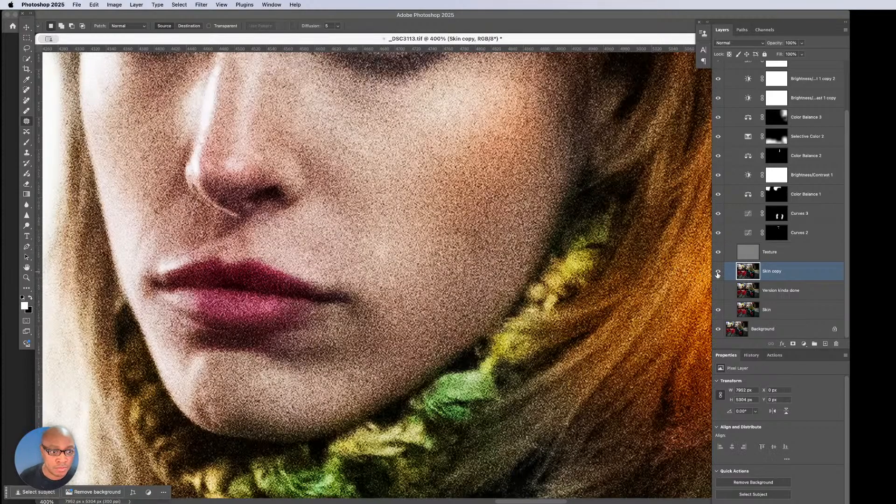
click(718, 254)
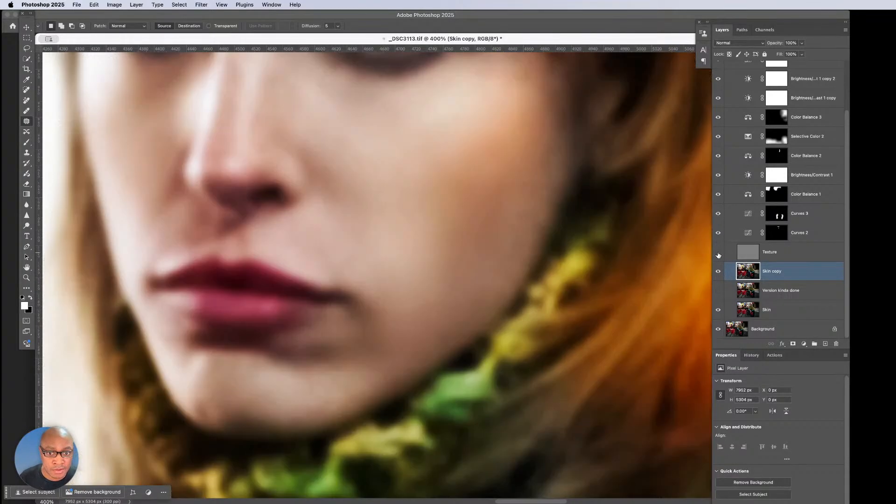
click(718, 253)
Step: Try to patch the cheek's grain on the Texture layer at 200% zoom
click(770, 256)
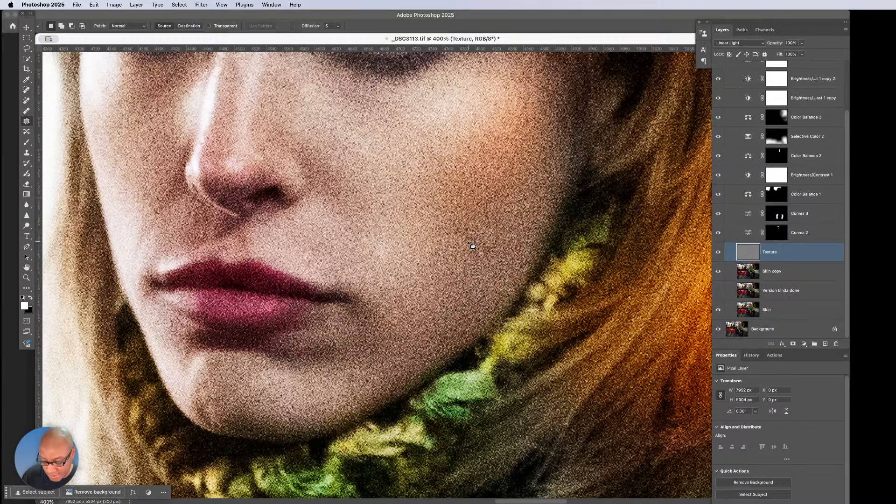
scroll(474, 239, down, 2)
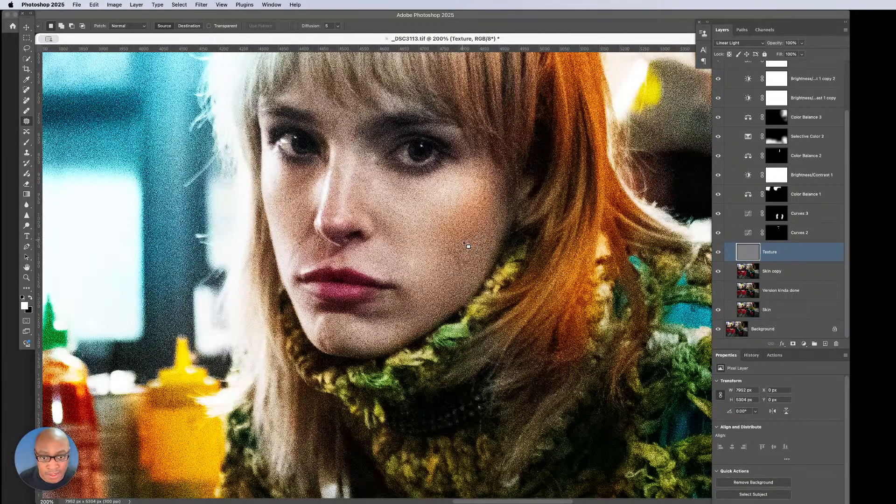
mouse_move(451, 248)
mouse_down()
mouse_move(473, 241)
mouse_move(469, 251)
mouse_move(463, 224)
mouse_up()
click(487, 231)
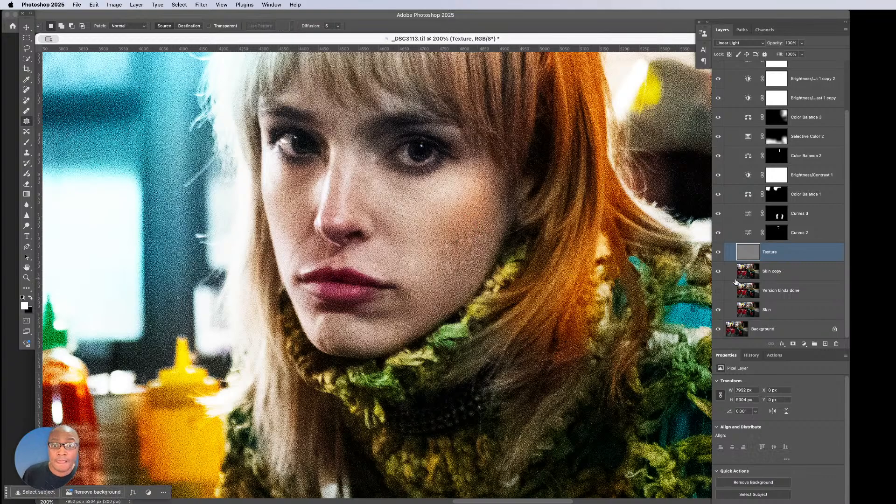
Step: Undo the Texture layer patches by reverting to the Layer Visibility history state just before them
click(752, 356)
click(761, 379)
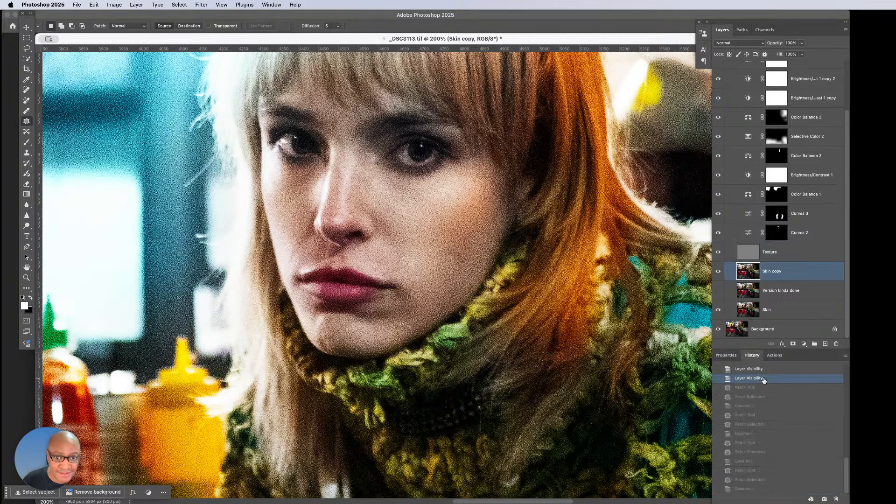
key(super+z)
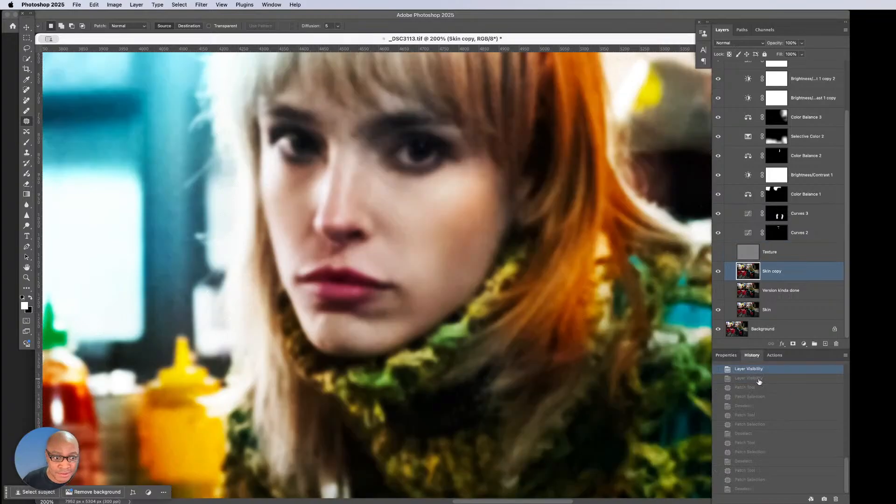
click(760, 380)
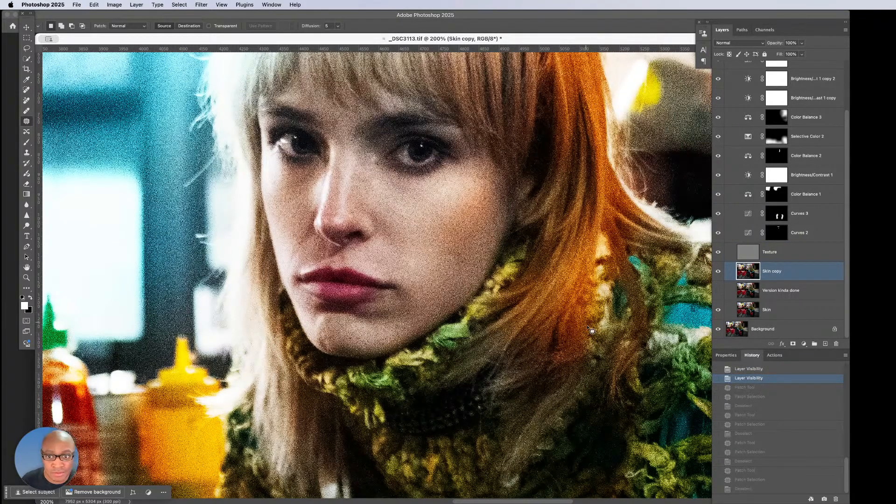